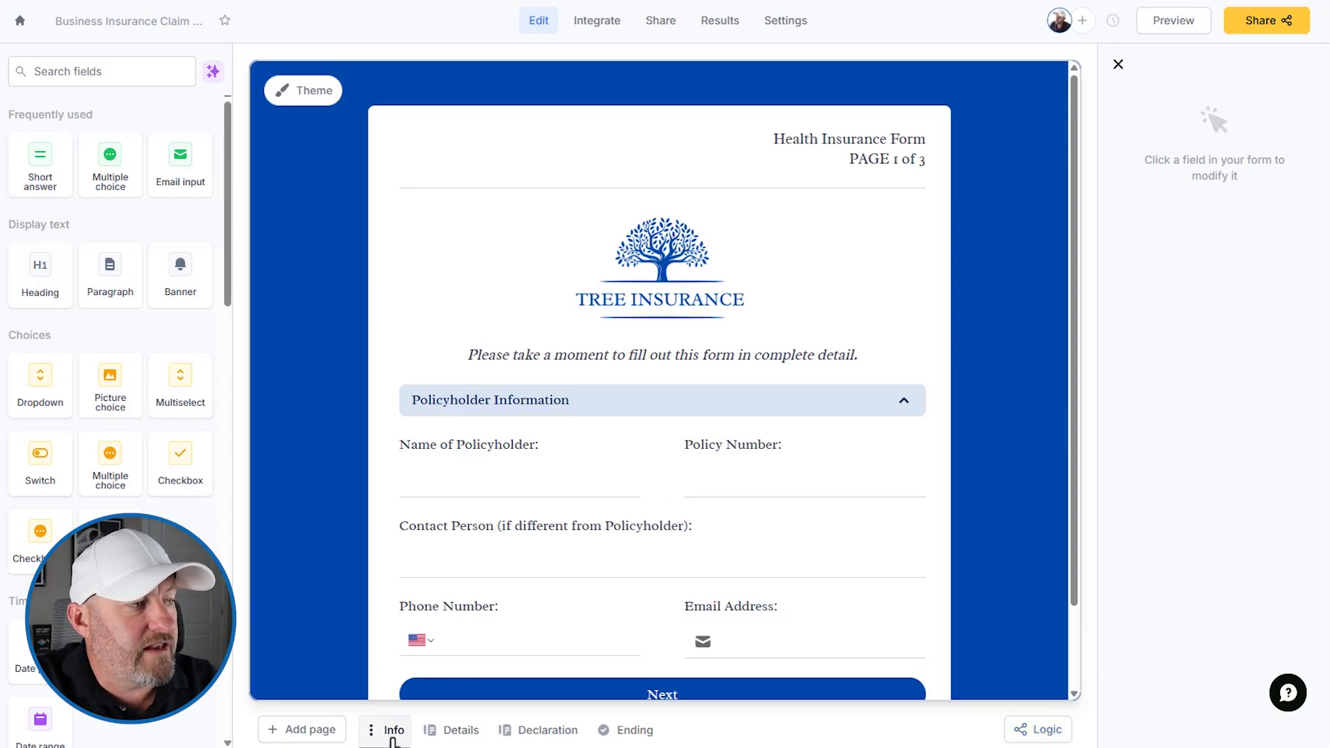
- Review the claim form's Info, Details, Declaration and Ending pages, including the policyholder fields and the Dependents section
left_click(447, 736)
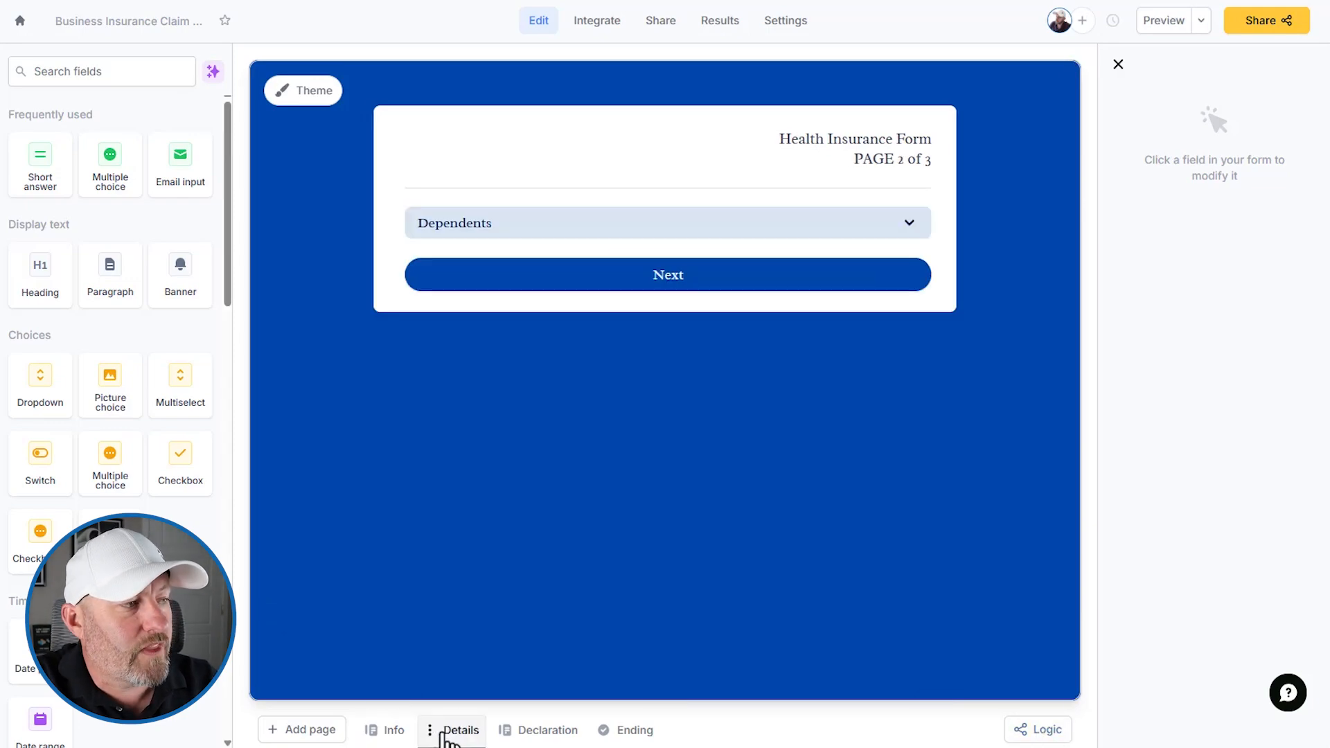
left_click(534, 732)
left_click(613, 733)
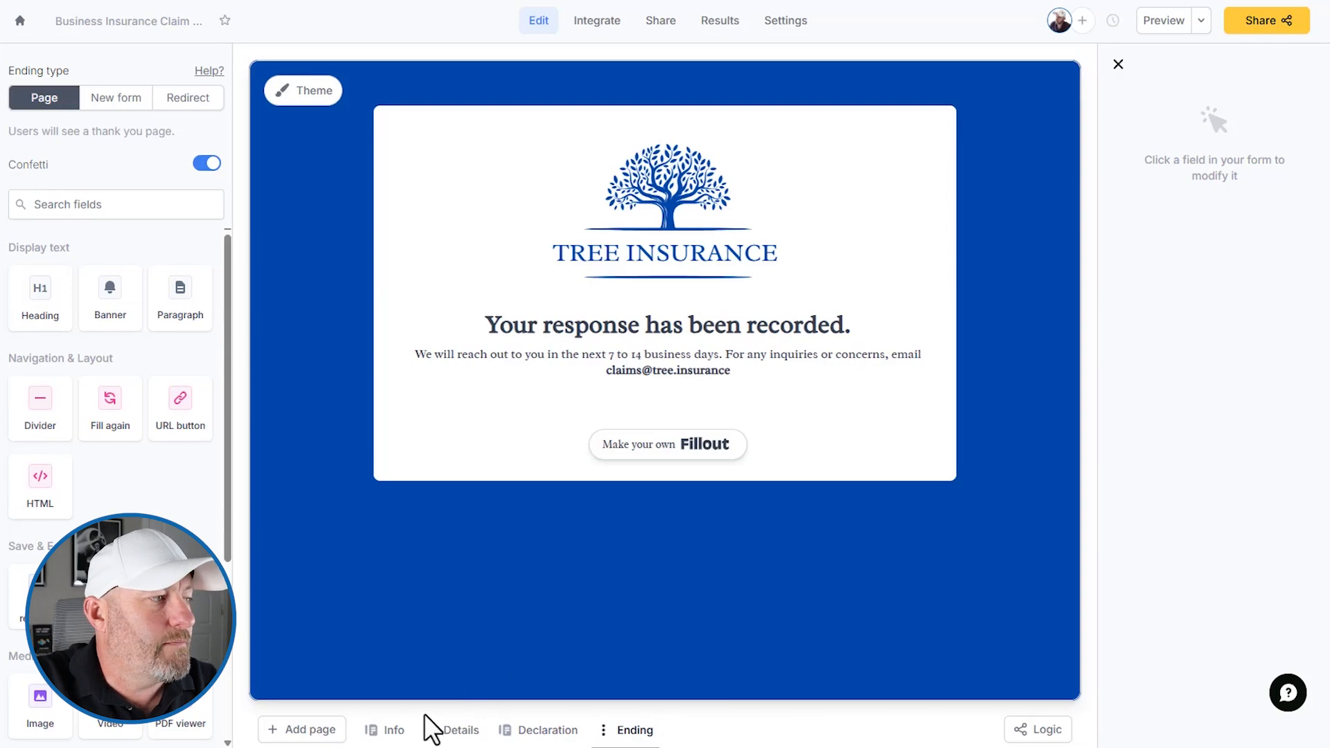
left_click(391, 730)
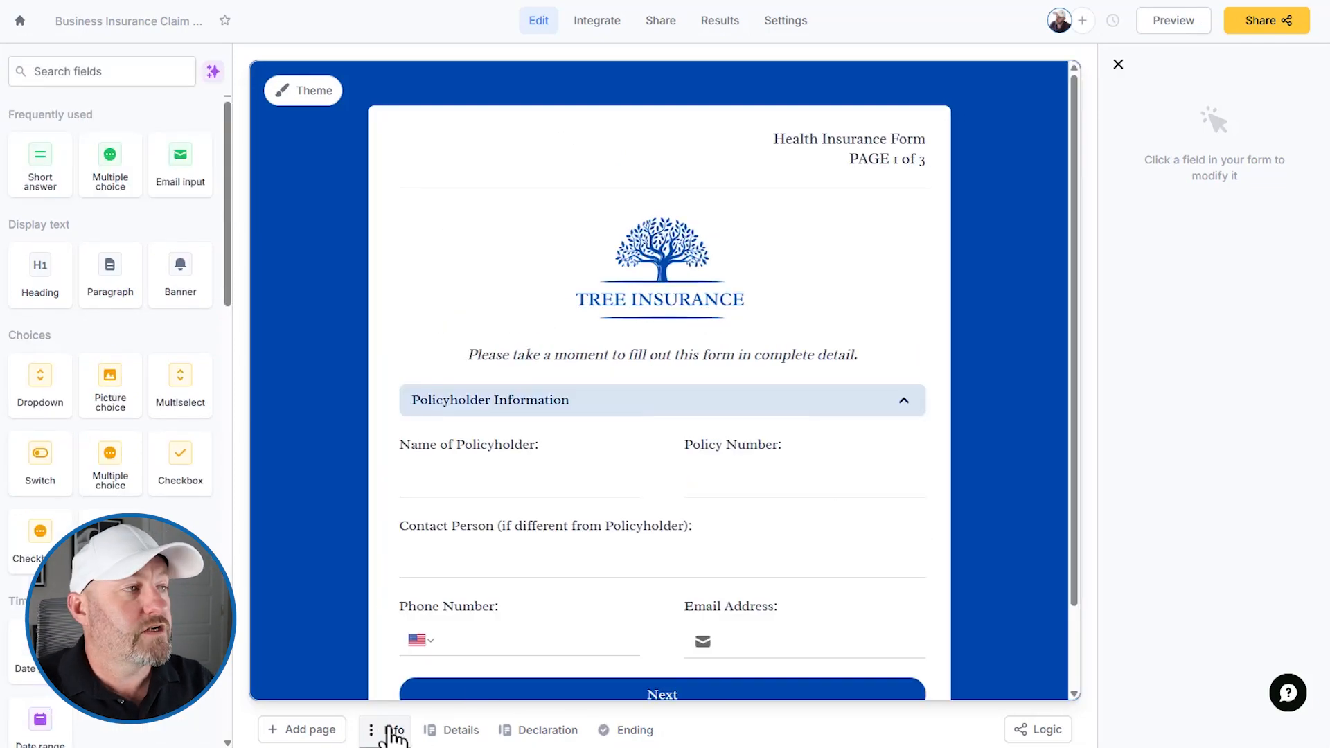
scroll(525, 437, "down", 2)
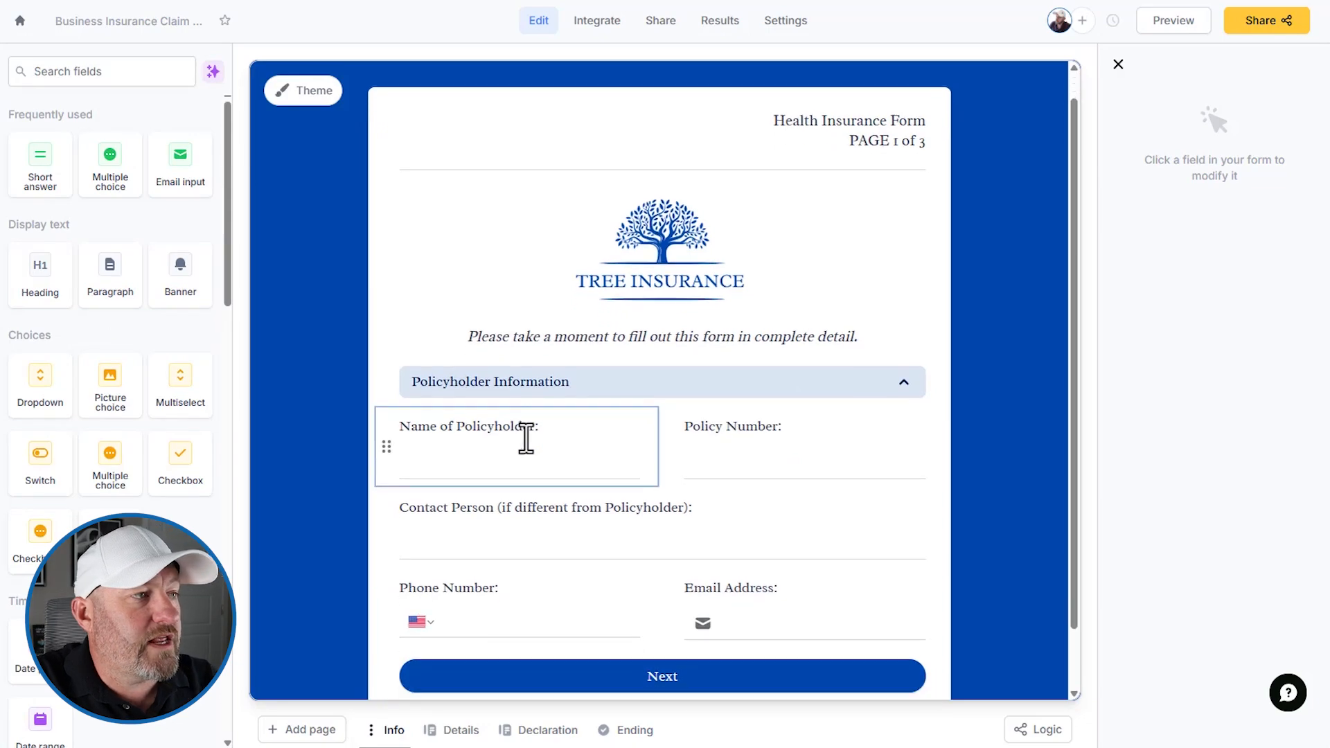
left_click(466, 388)
left_click(744, 393)
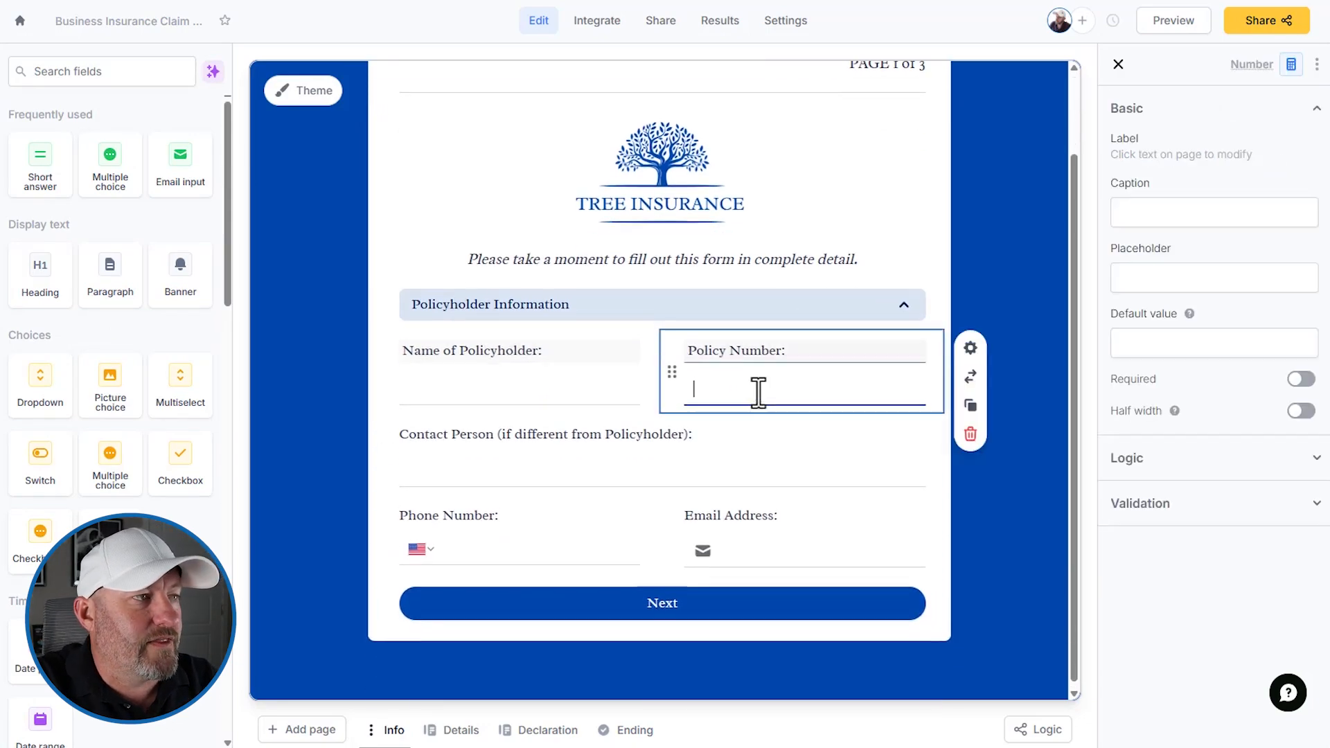
left_click(471, 471)
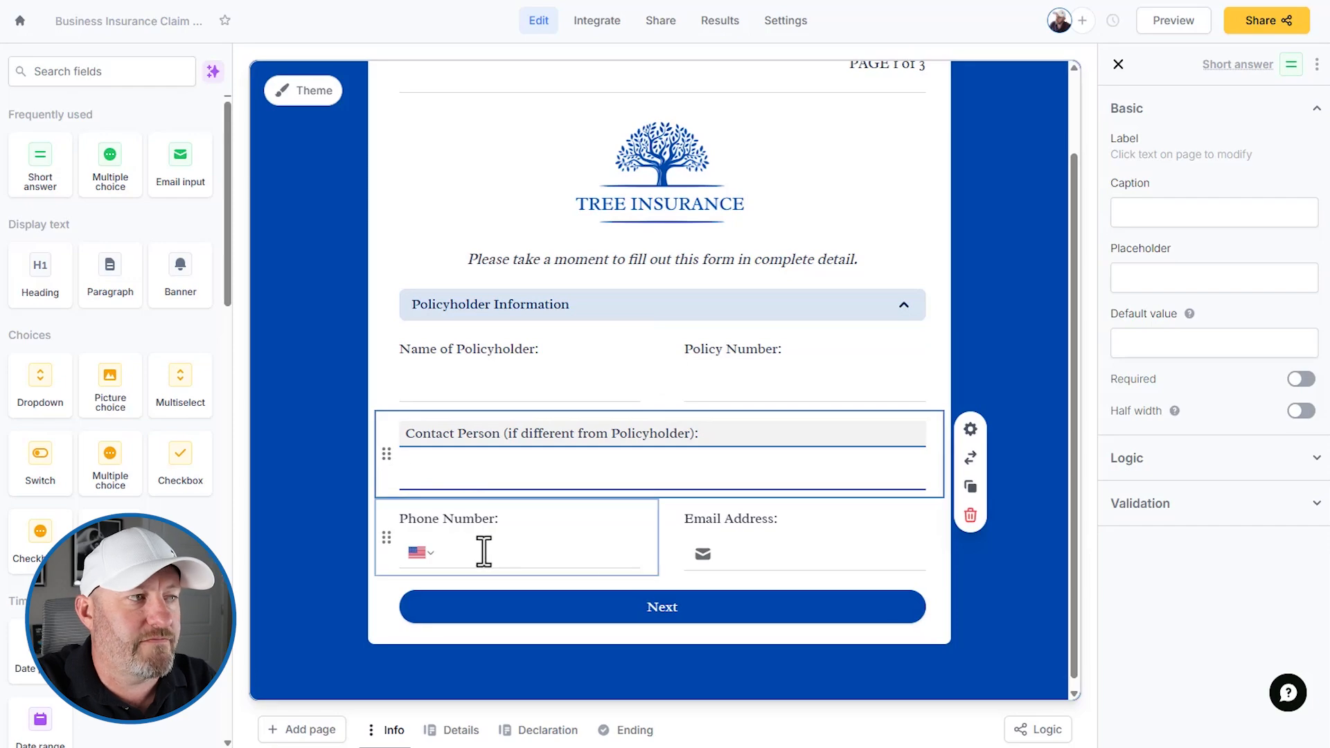
left_click(454, 730)
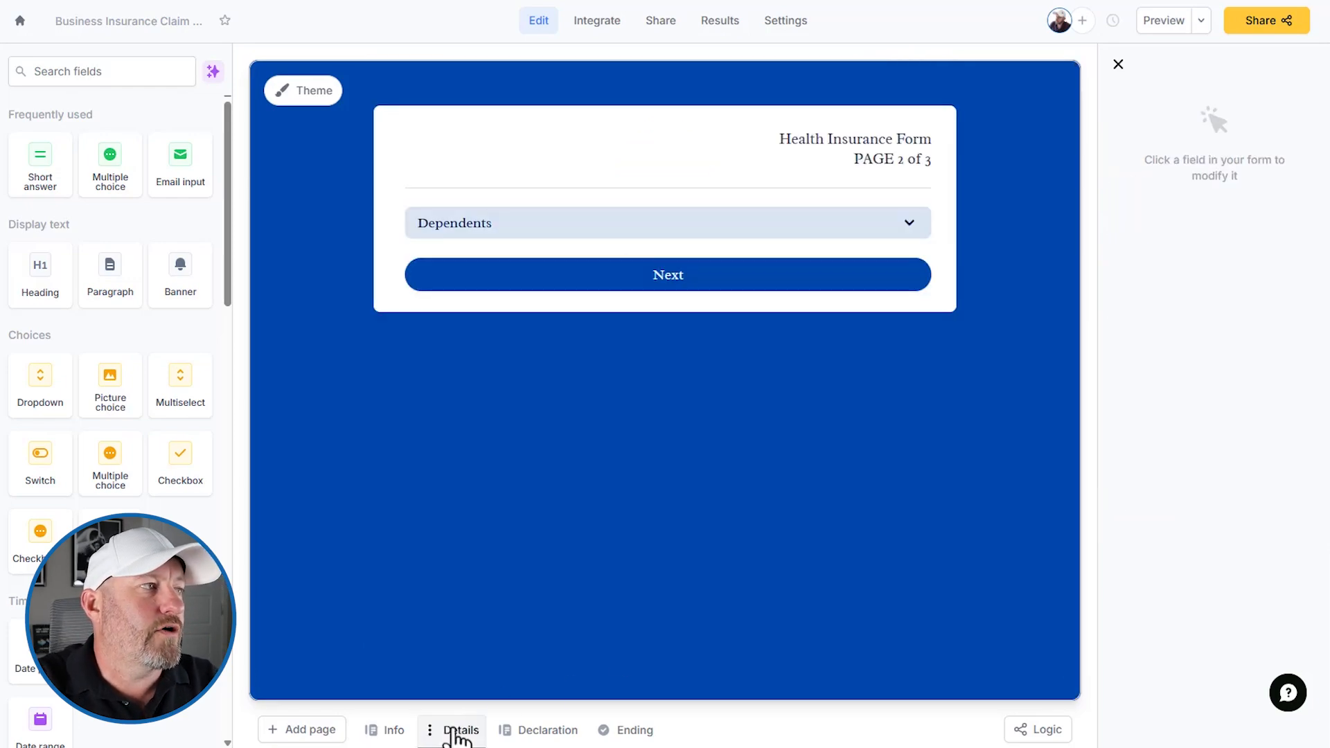
left_click(824, 226)
left_click(825, 227)
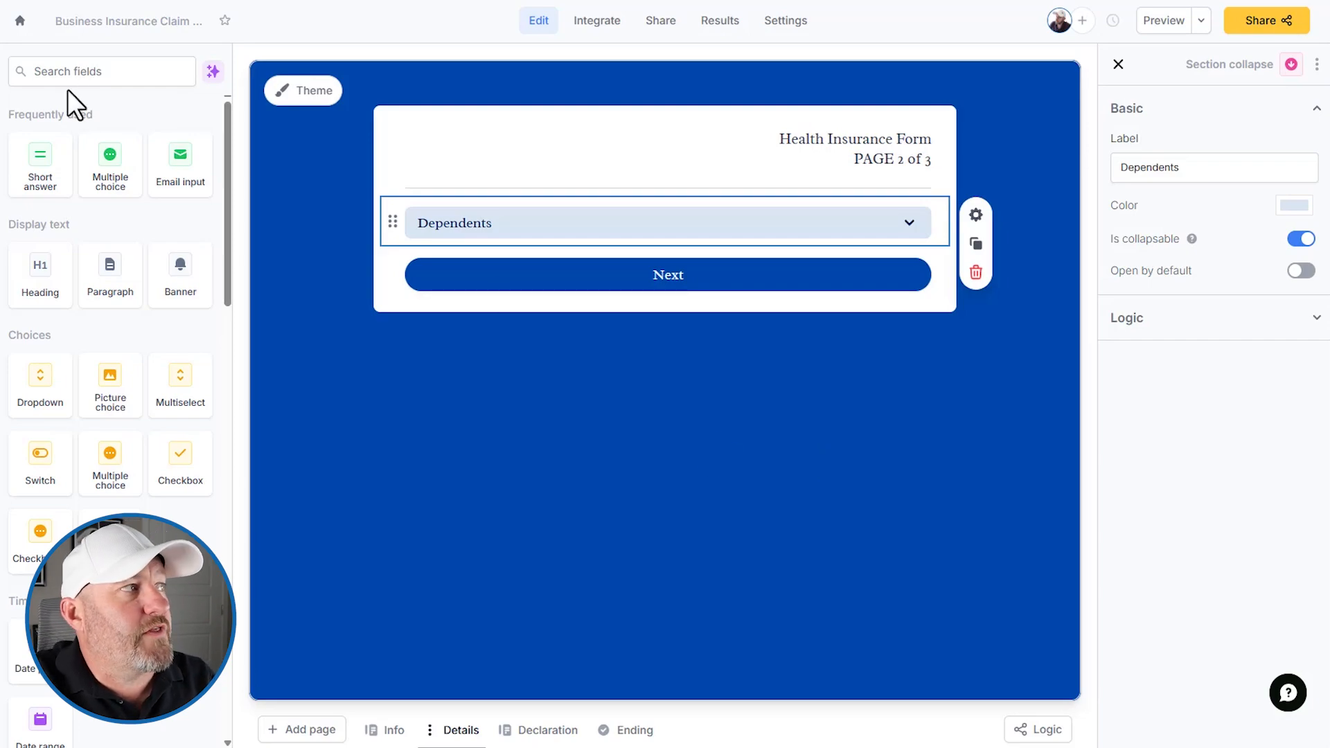
- Open the forms home page in a separate browser tab and start a new blank form
right_click(24, 29)
left_click(49, 51)
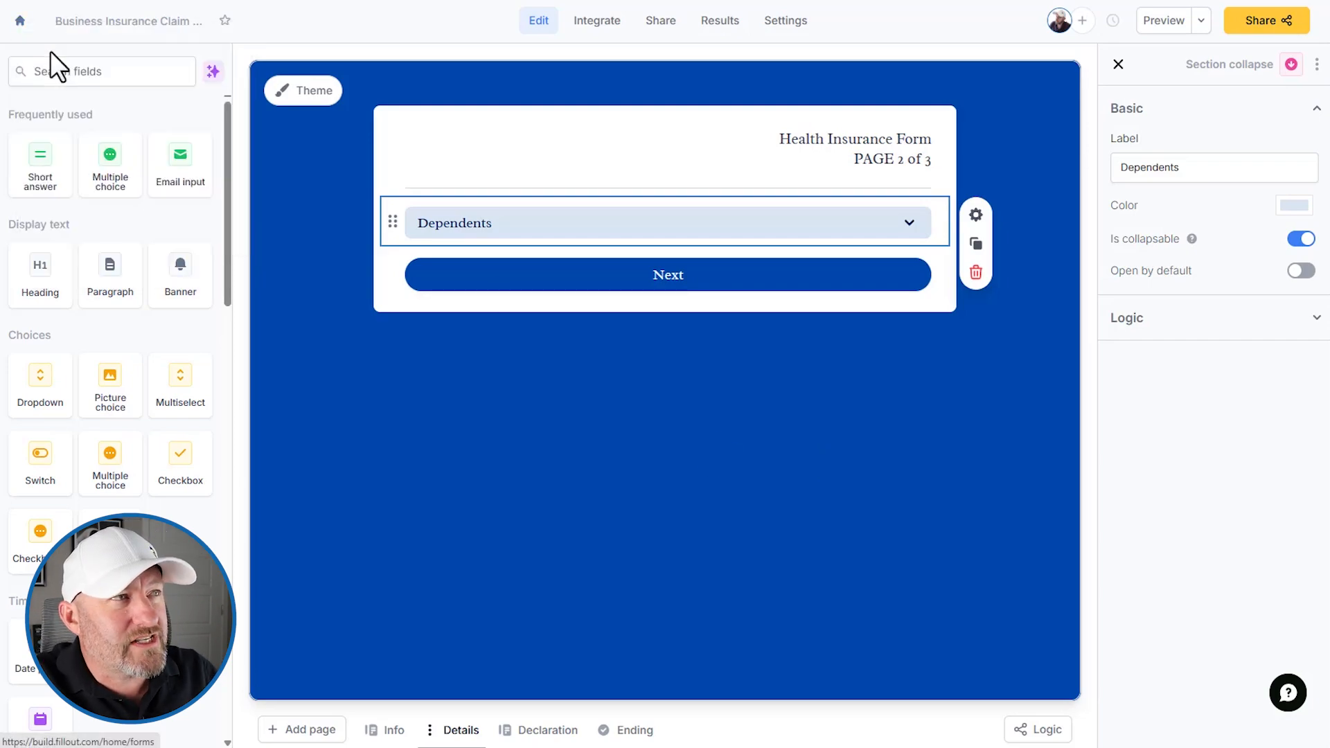
left_click(684, 0)
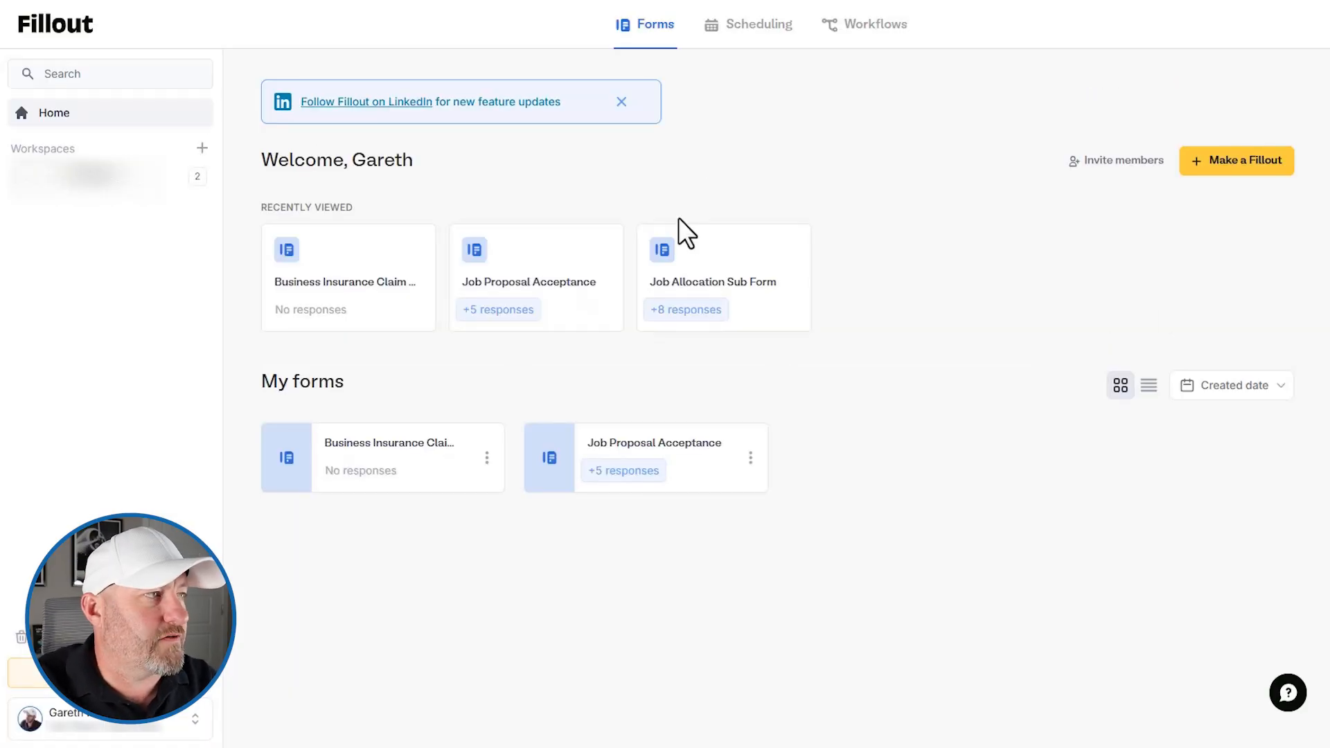
left_click(1228, 166)
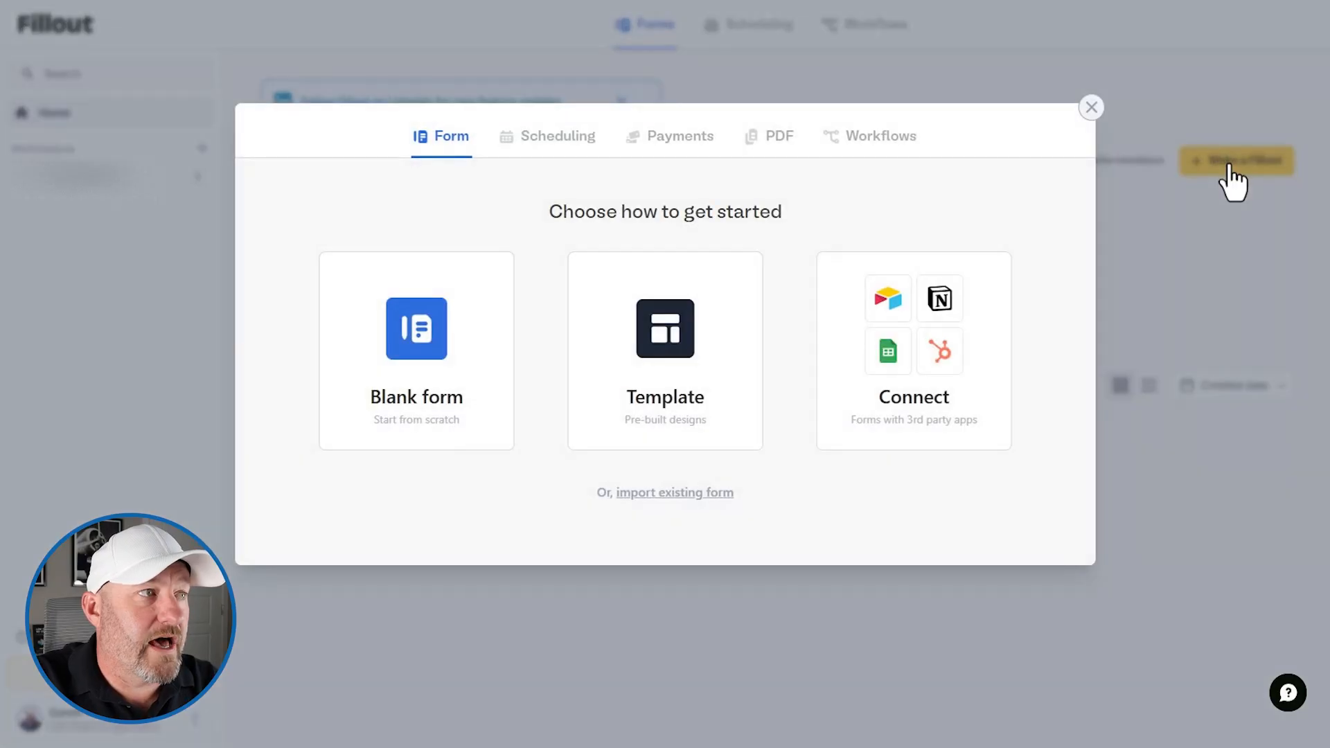
left_click(483, 358)
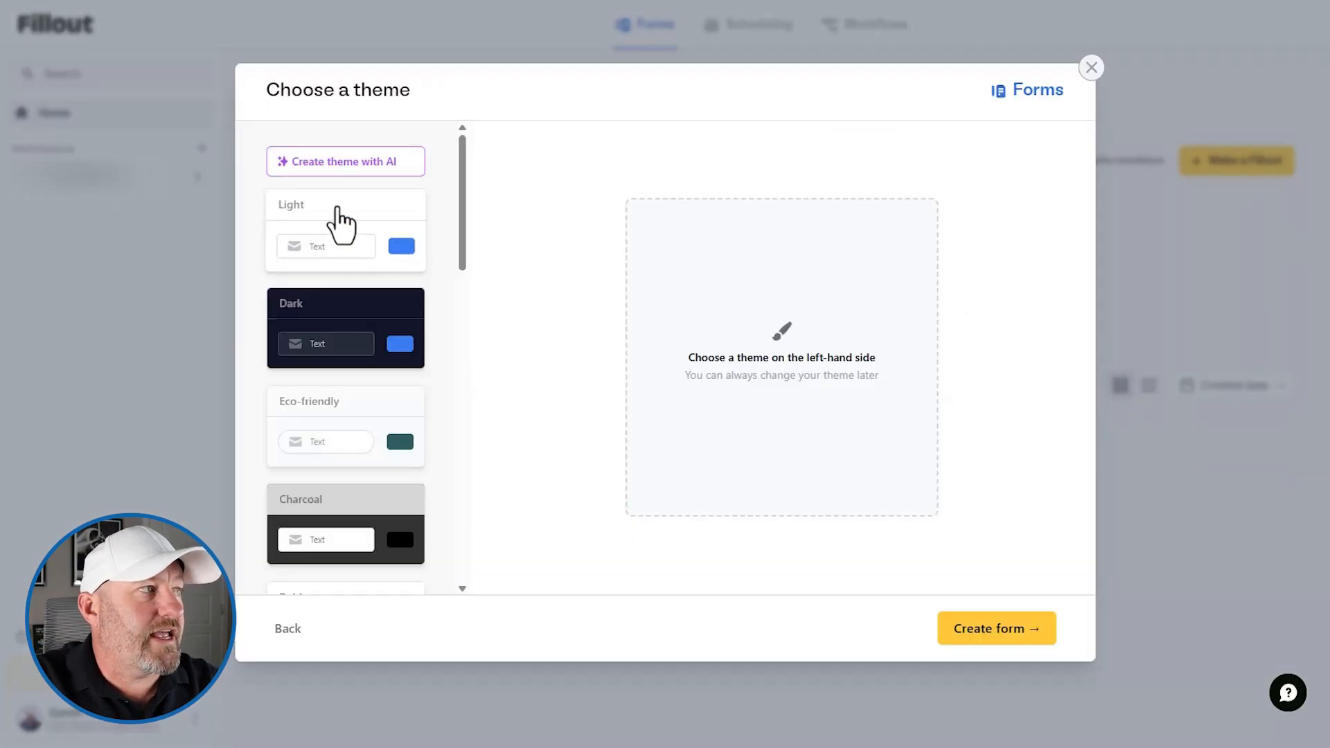
- Create the blank form with the Light theme and name it "Dependents"
scroll(336, 446, "down", 5)
scroll(336, 476, "up", 5)
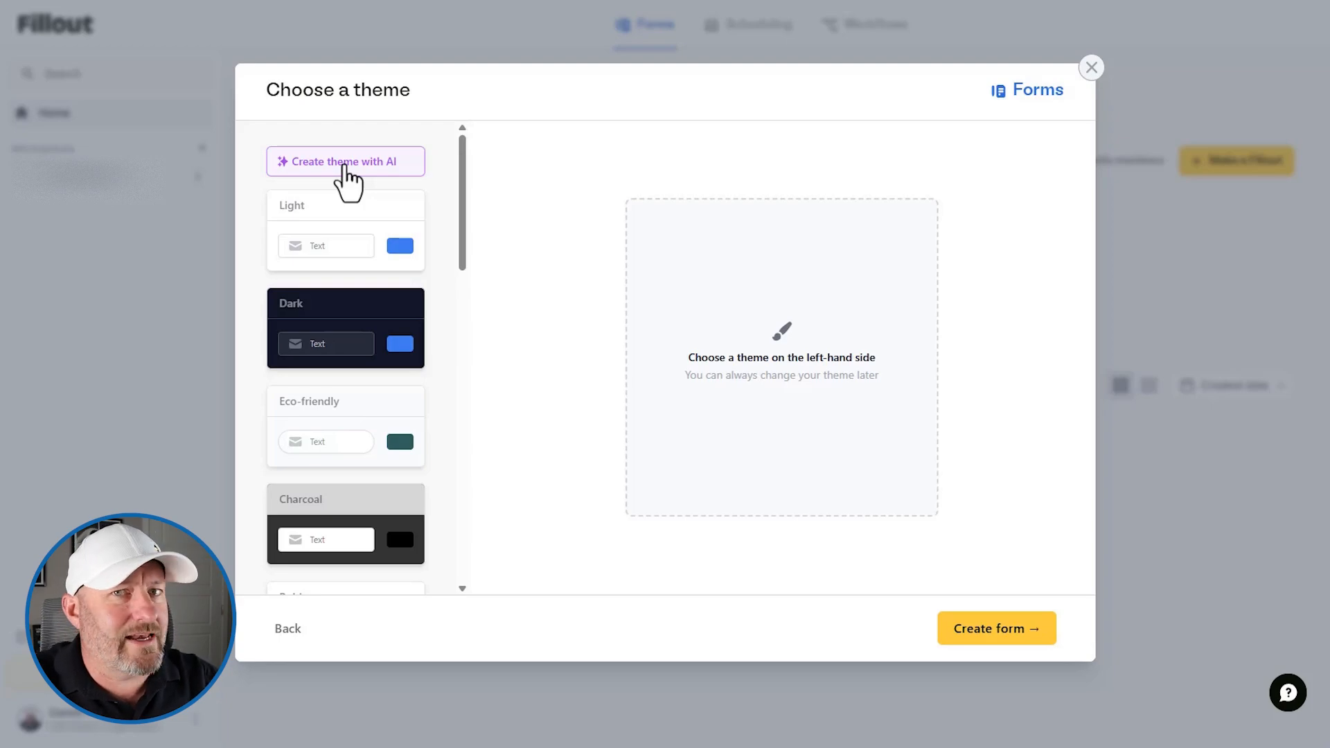
left_click(388, 249)
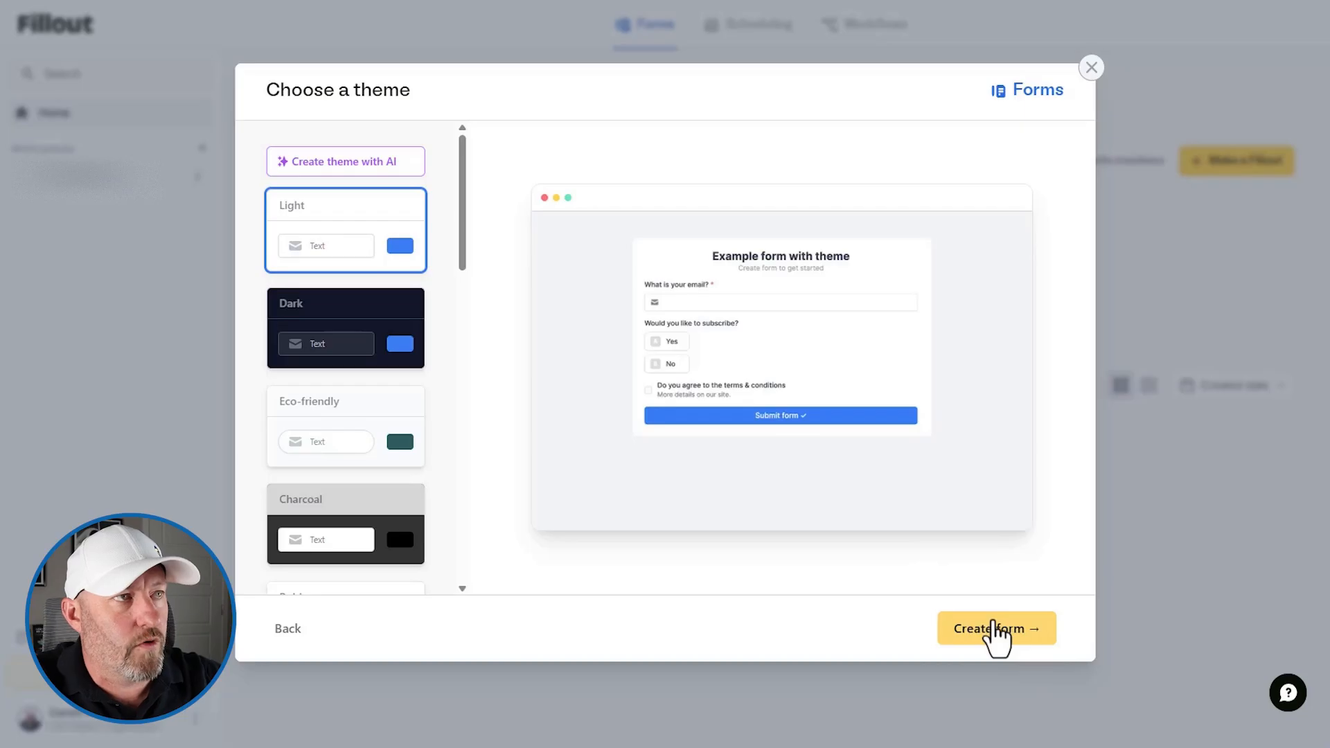
left_click(998, 631)
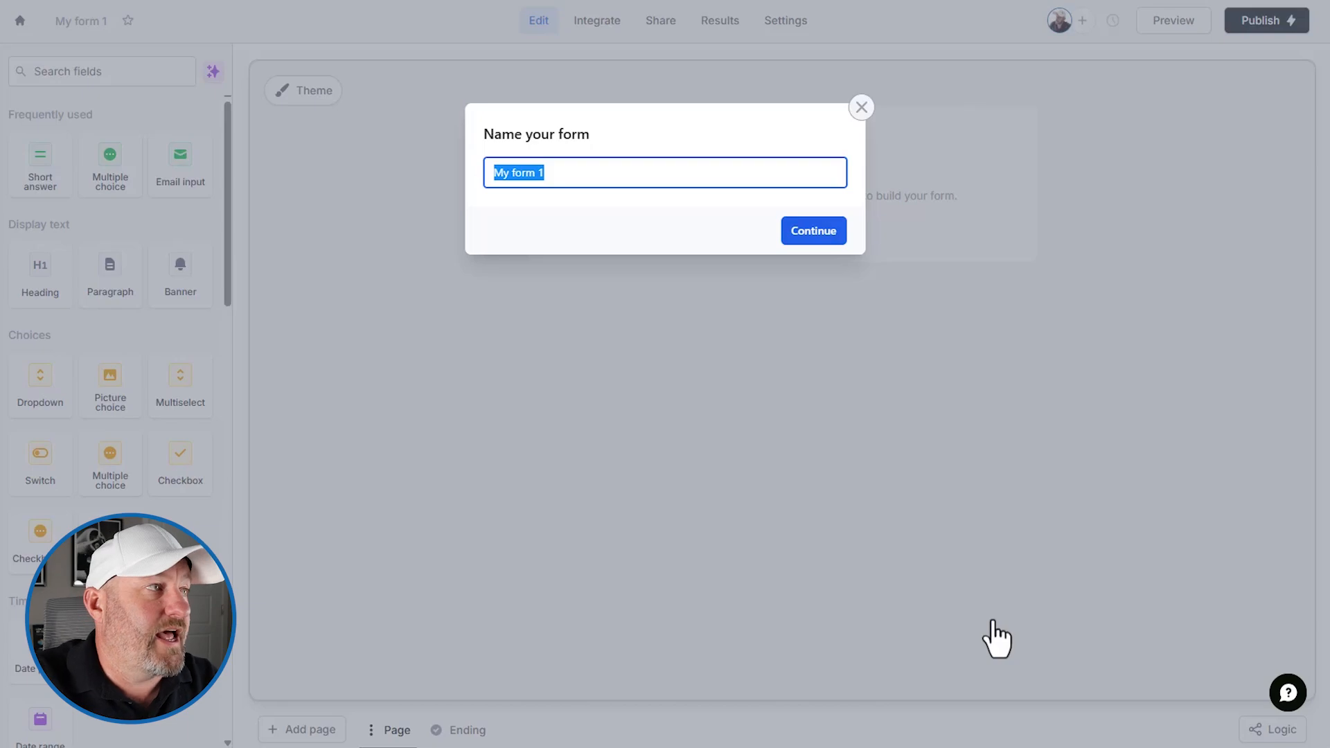
type("Dependents")
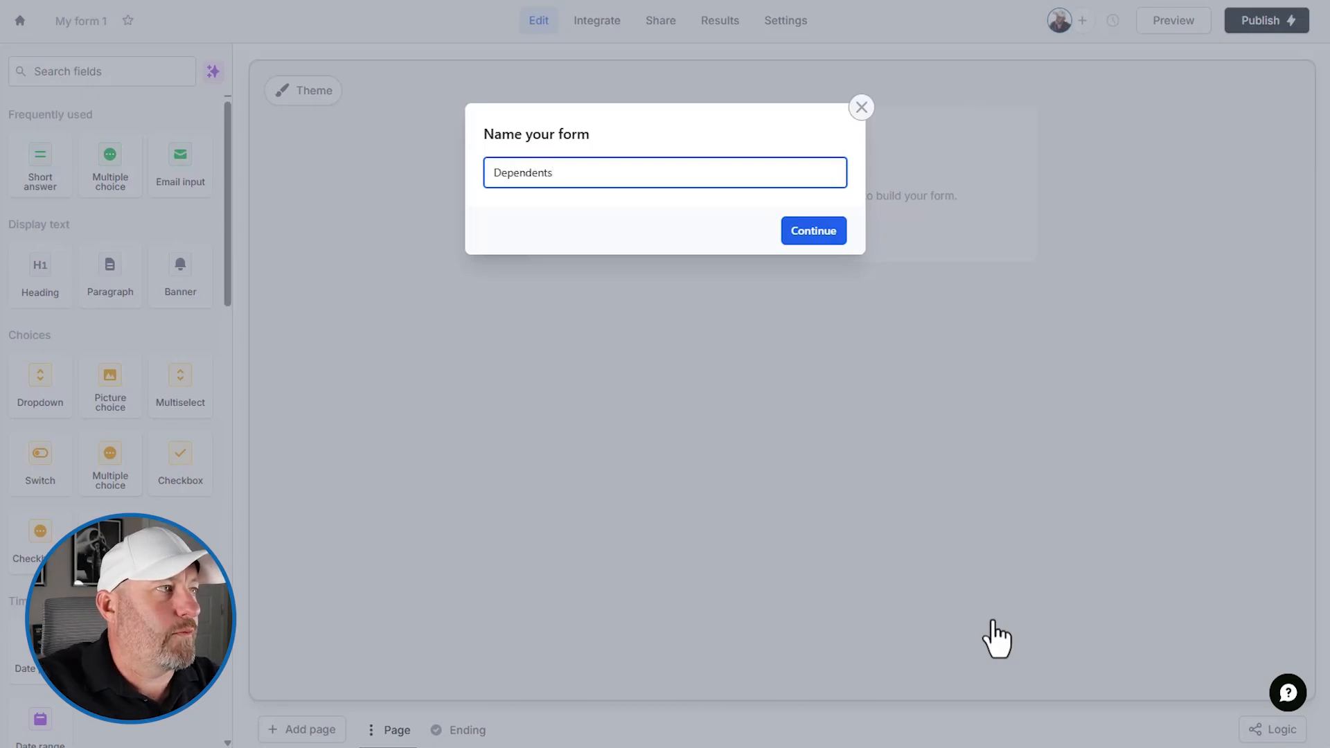
left_click(819, 234)
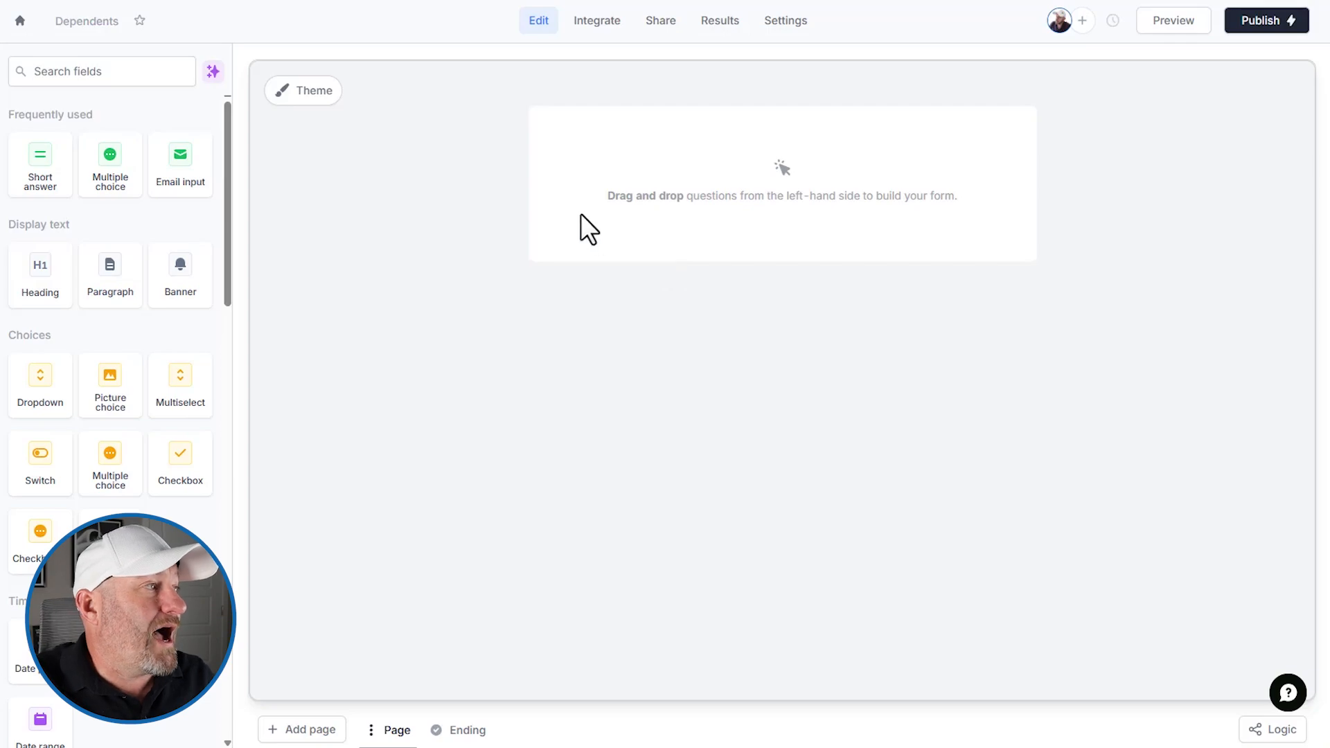
- Add a short answer field to the empty form page and label it "Dependent's Name"
left_click_drag(47, 193, 641, 193)
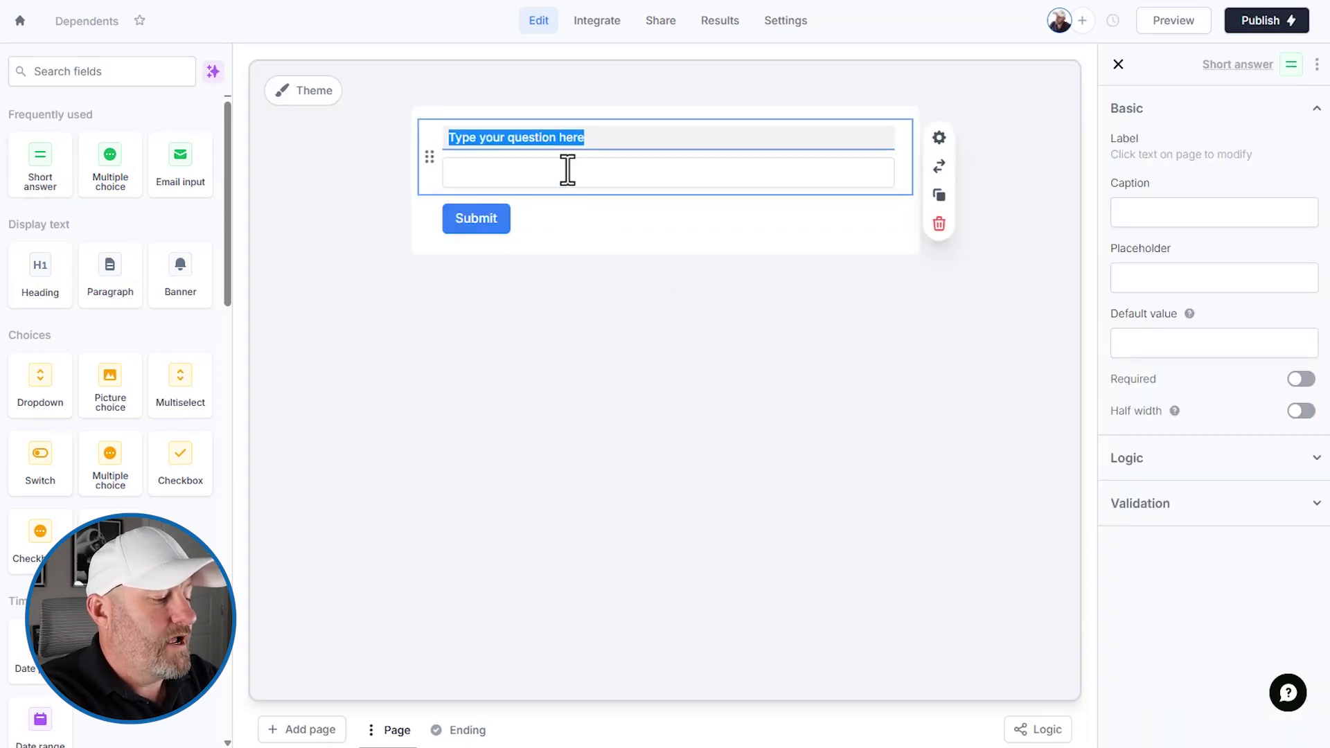
type("Dependen")
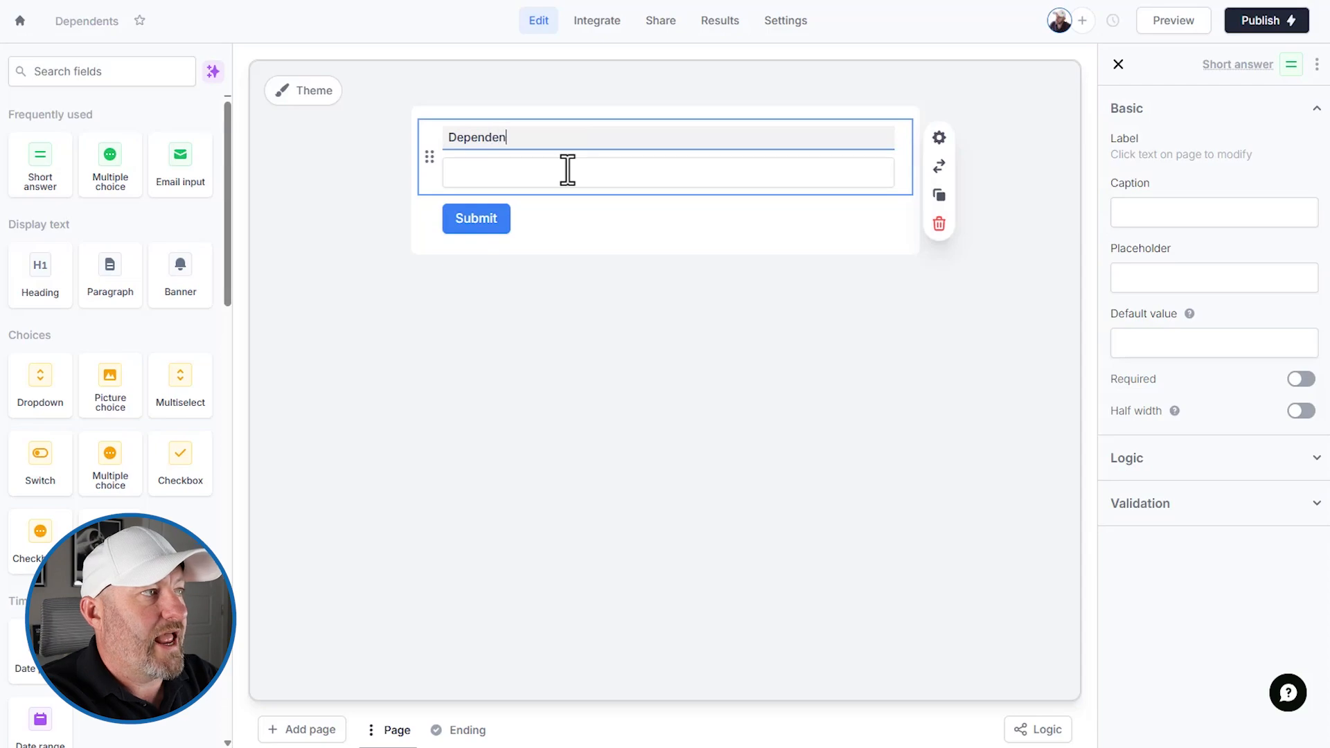
type("t's Name")
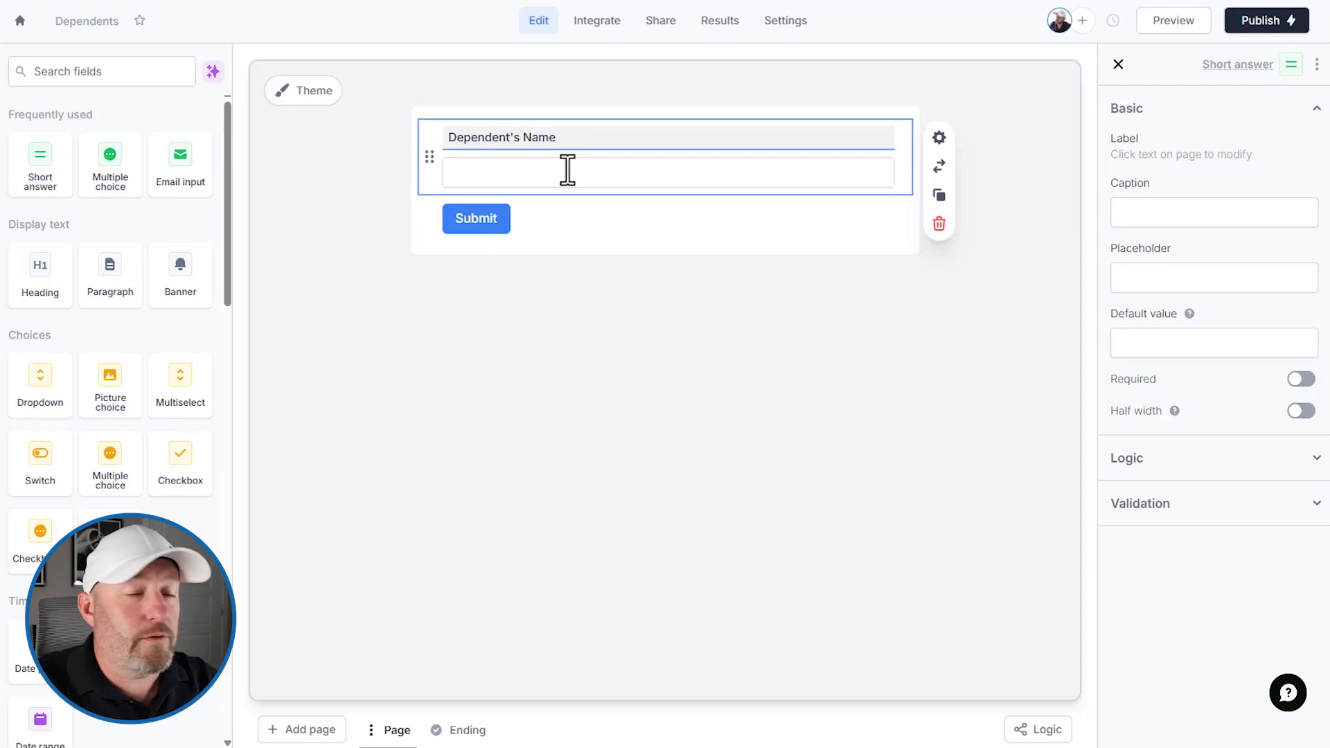
- Add a phone number field beside Dependent's Name and label it "Dependent's Phone number"
left_click(120, 82)
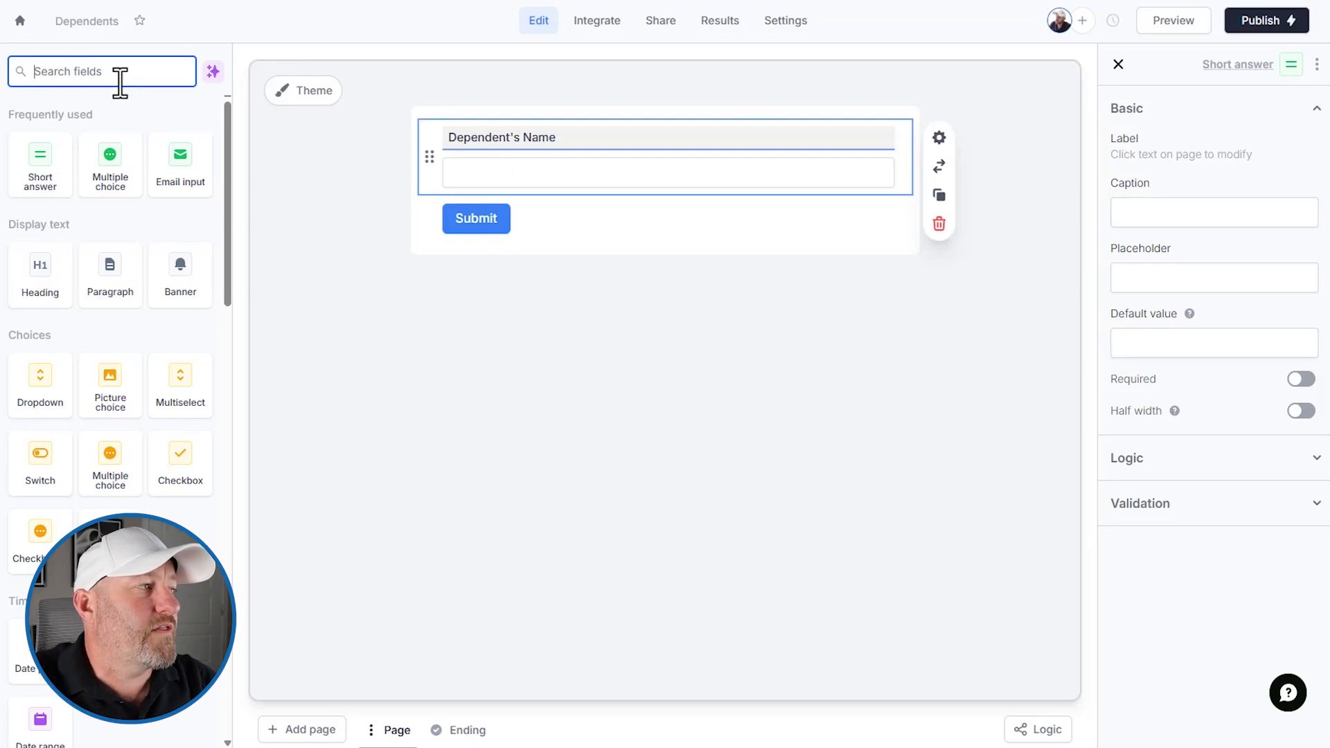
scroll(86, 415, "down", 10)
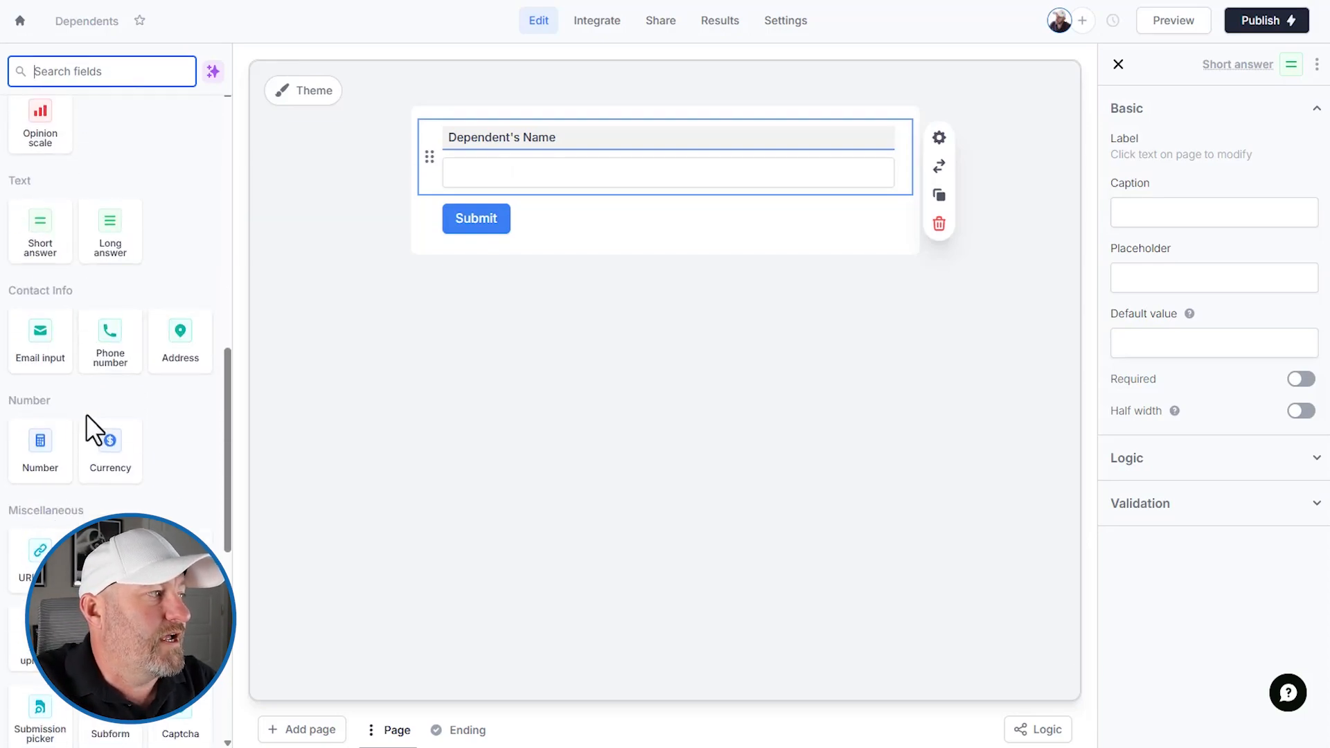
scroll(86, 414, "up", 5)
scroll(91, 417, "down", 5)
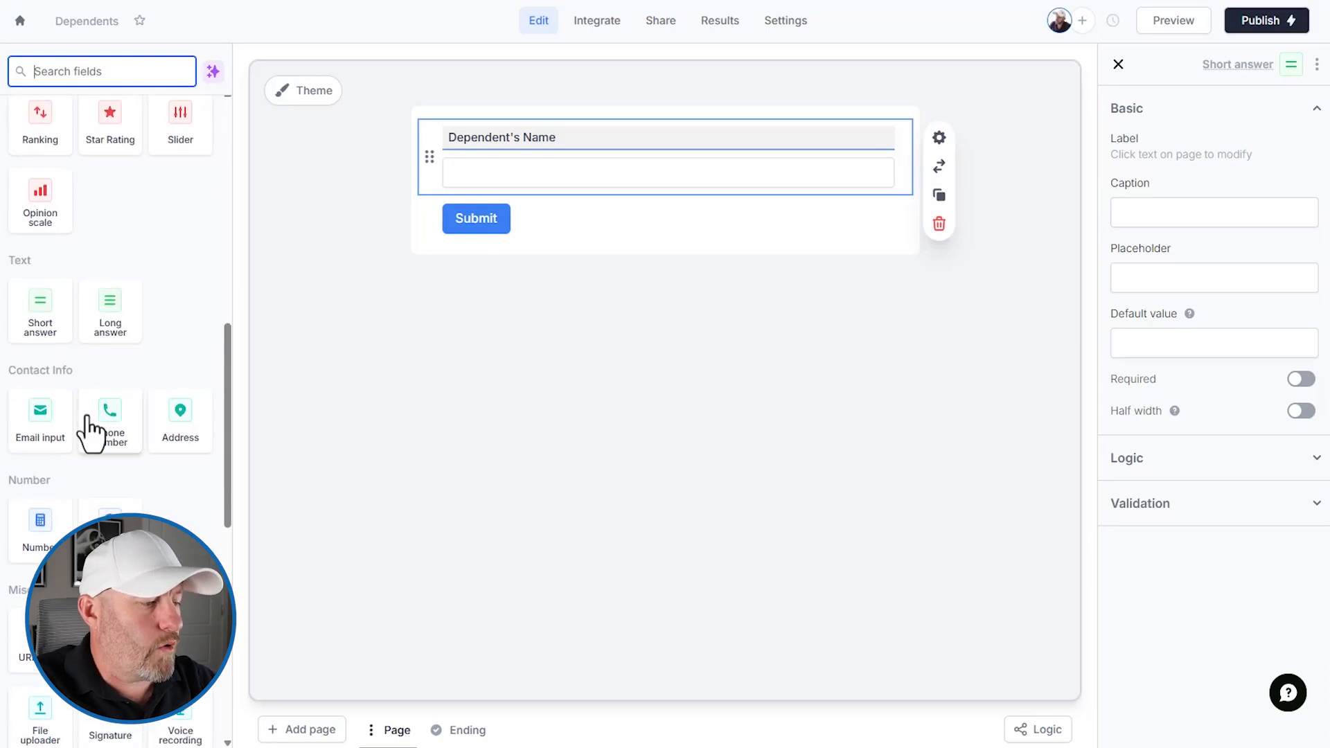
type("pho")
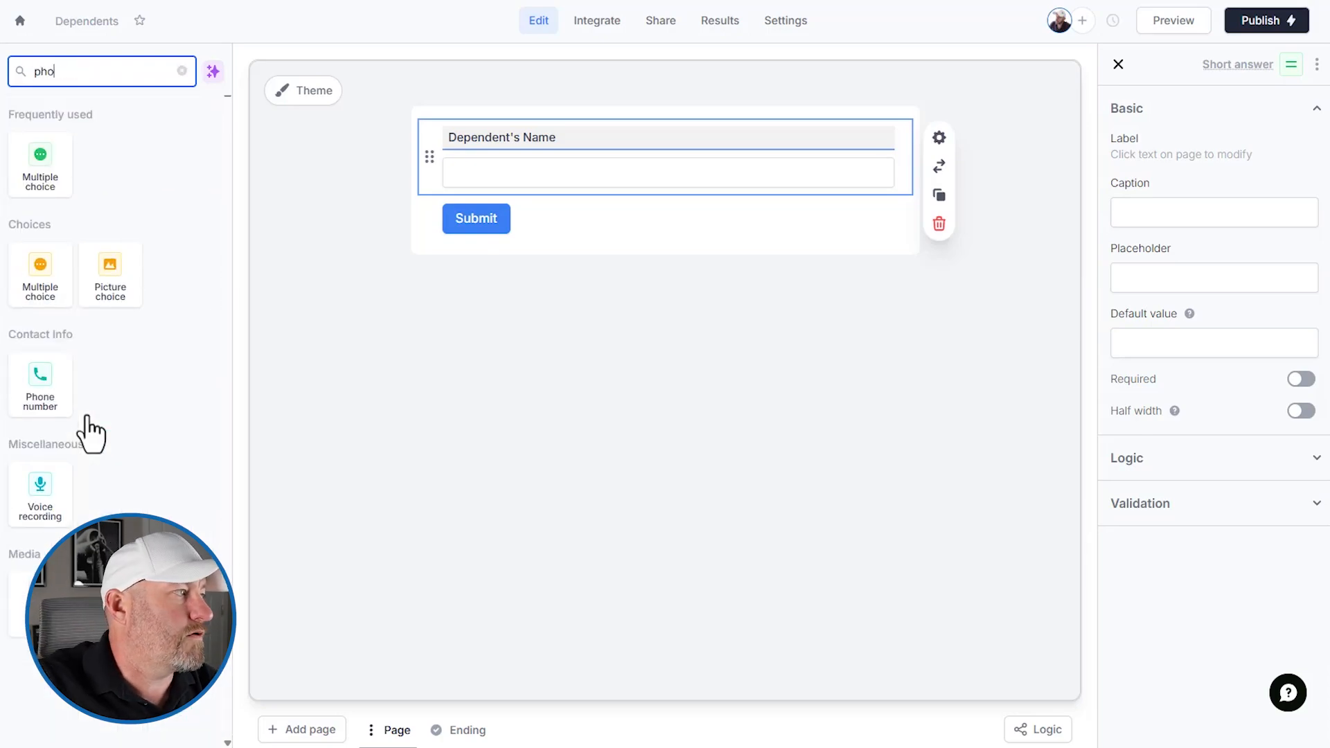
left_click_drag(50, 397, 899, 181)
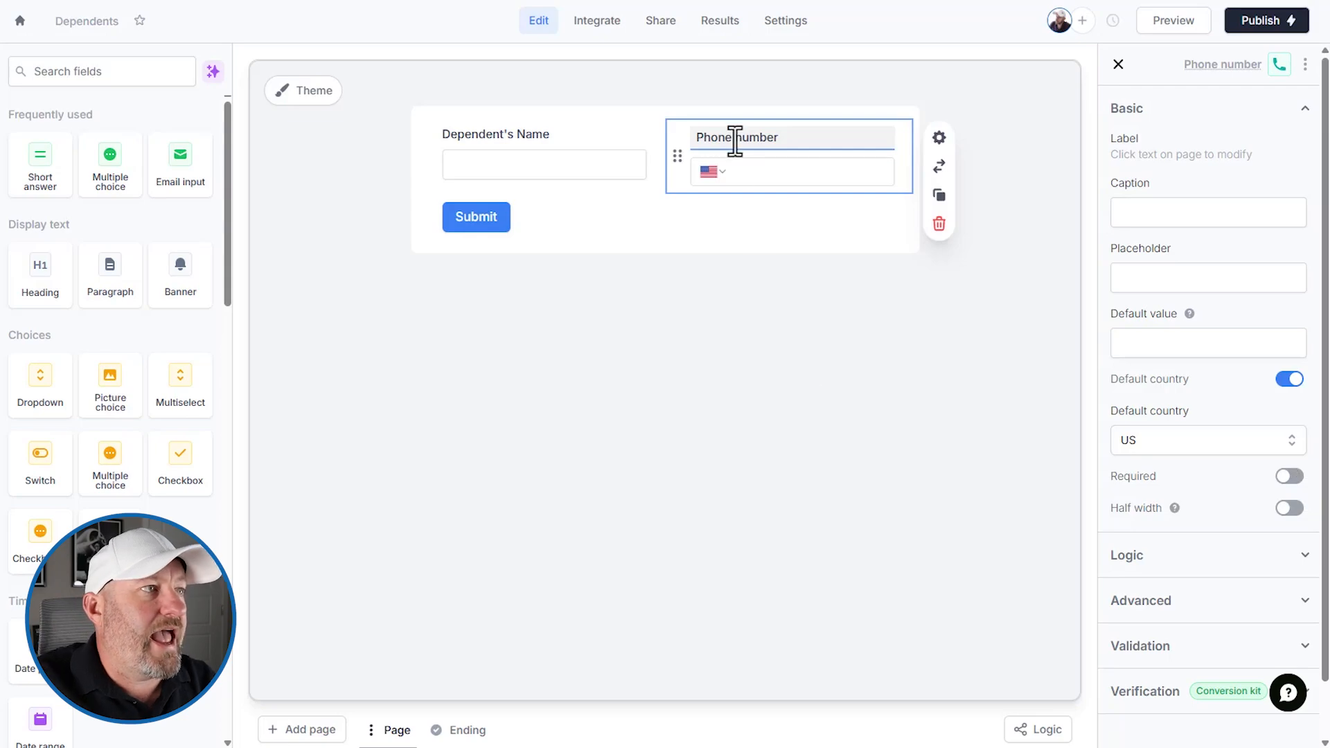
left_click(700, 136)
type("Dependent's")
left_click(777, 415)
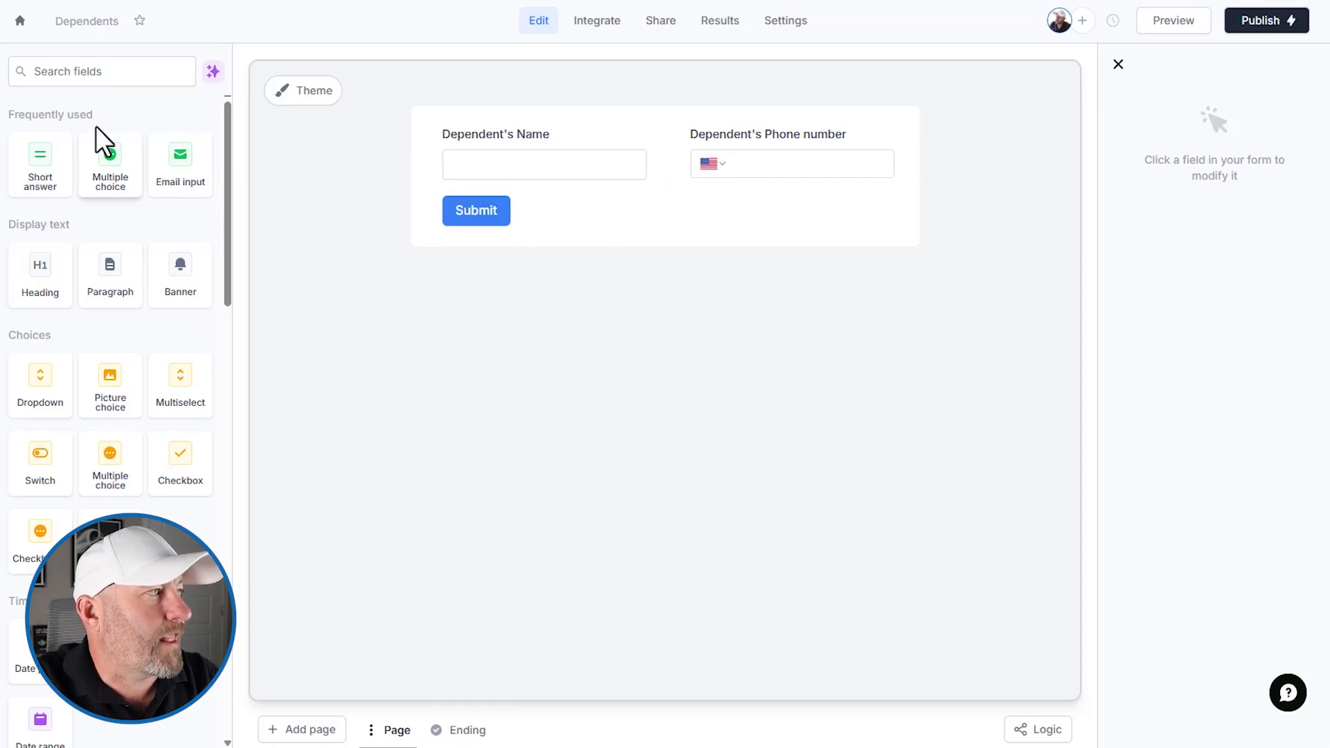
- Add a number field below the name and phone fields and label it "Dependent's Age"
left_click(86, 72)
type("numb")
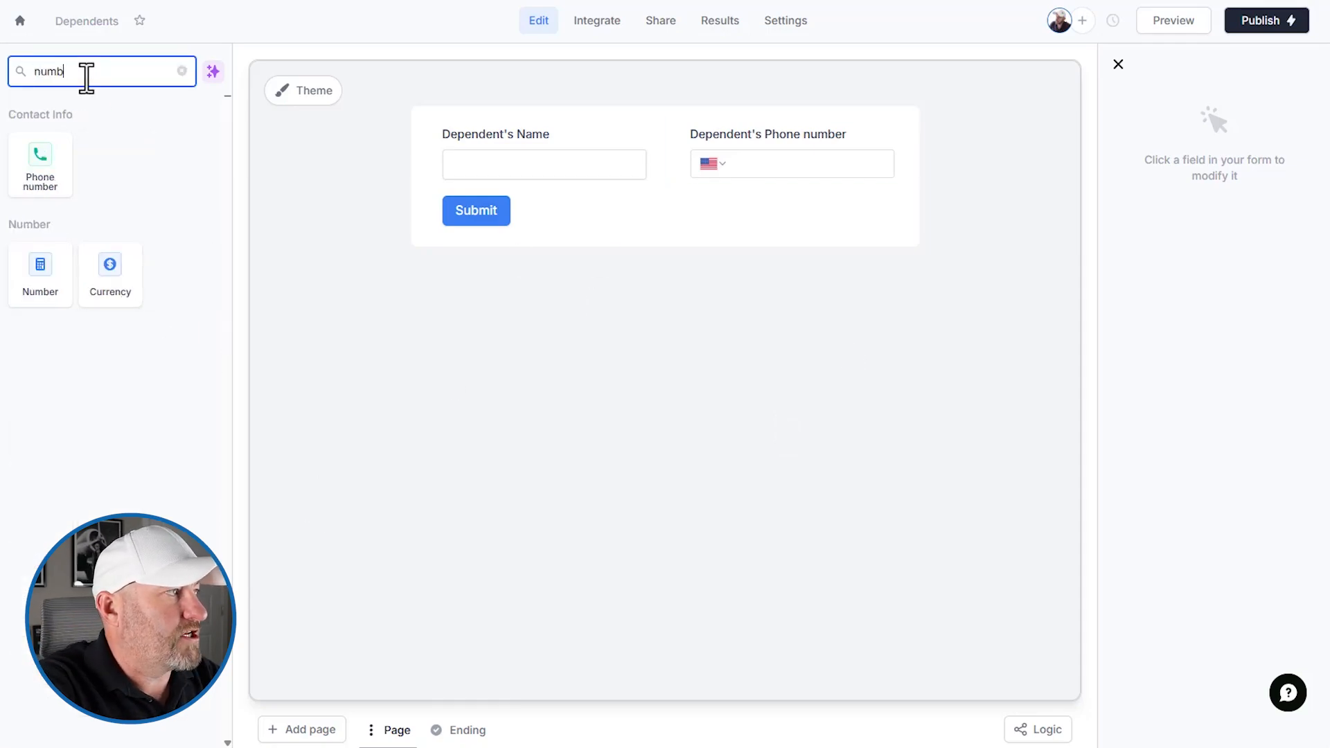
left_click(36, 267)
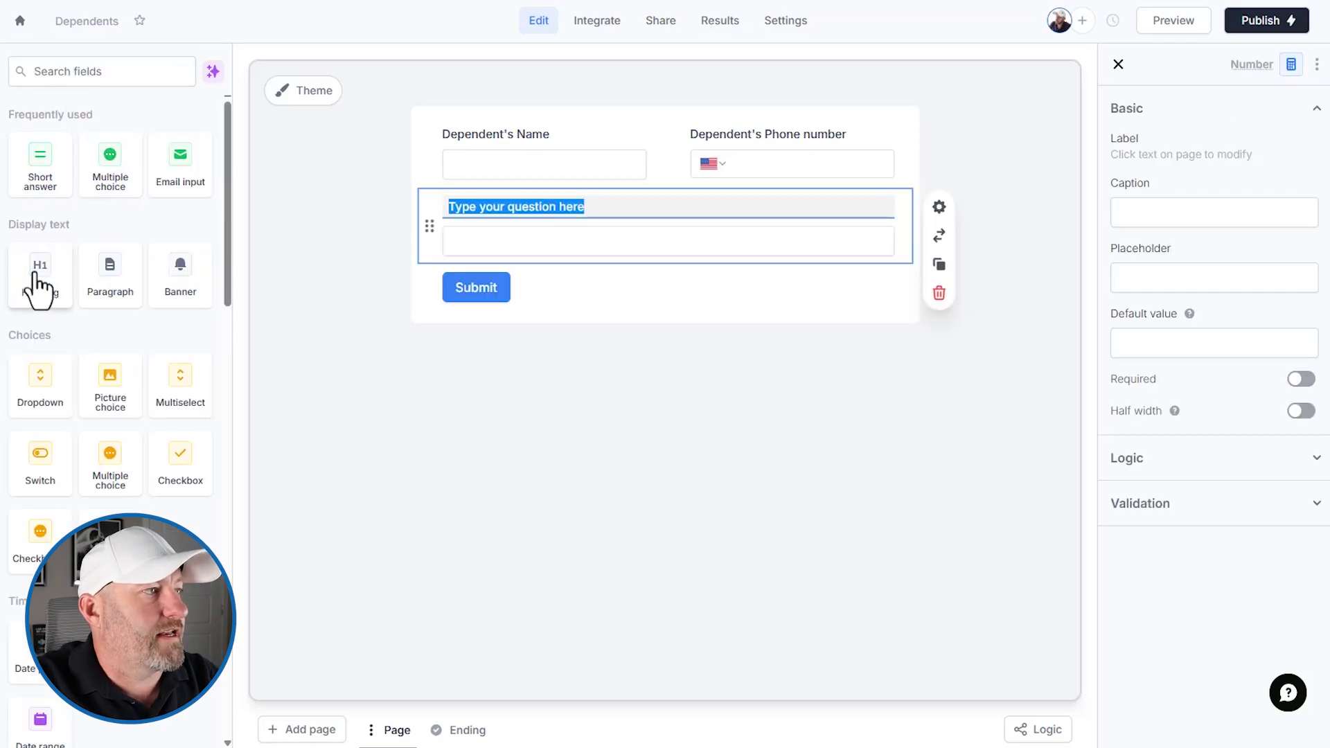
type("Depen")
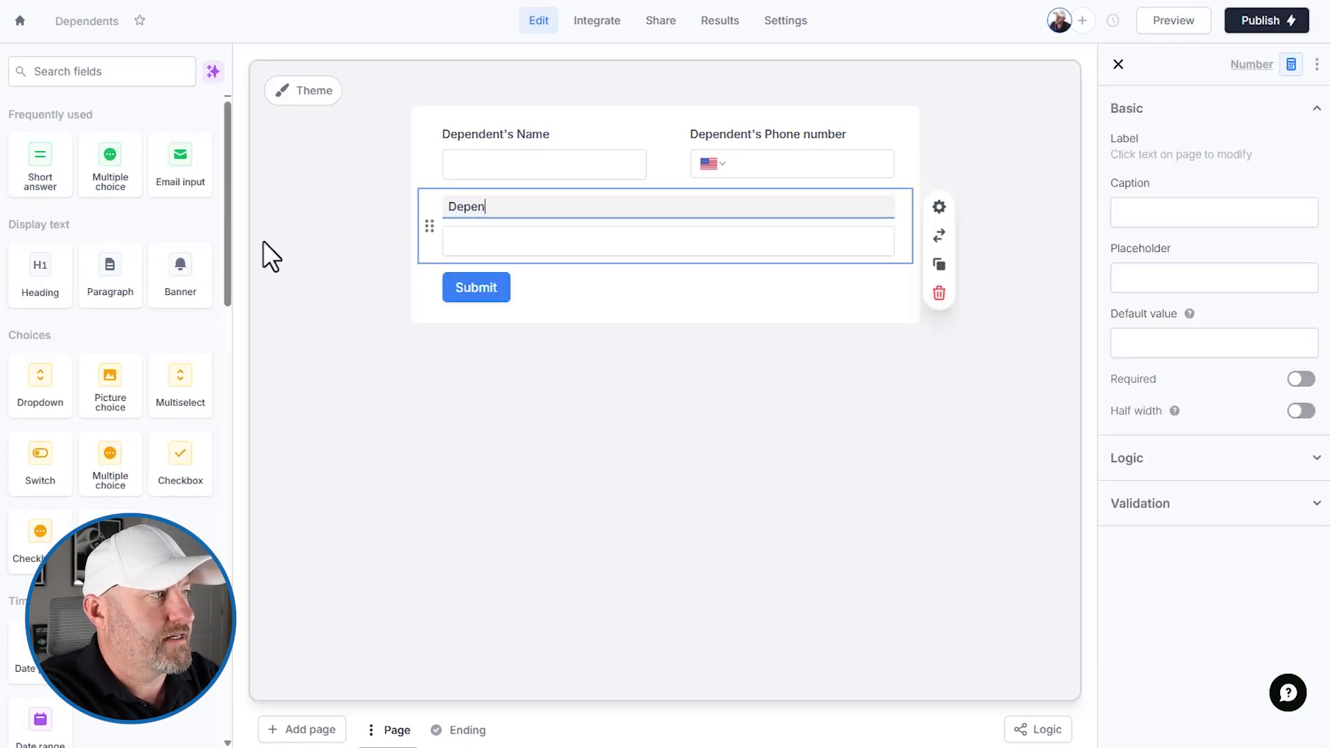
type("dent's Age")
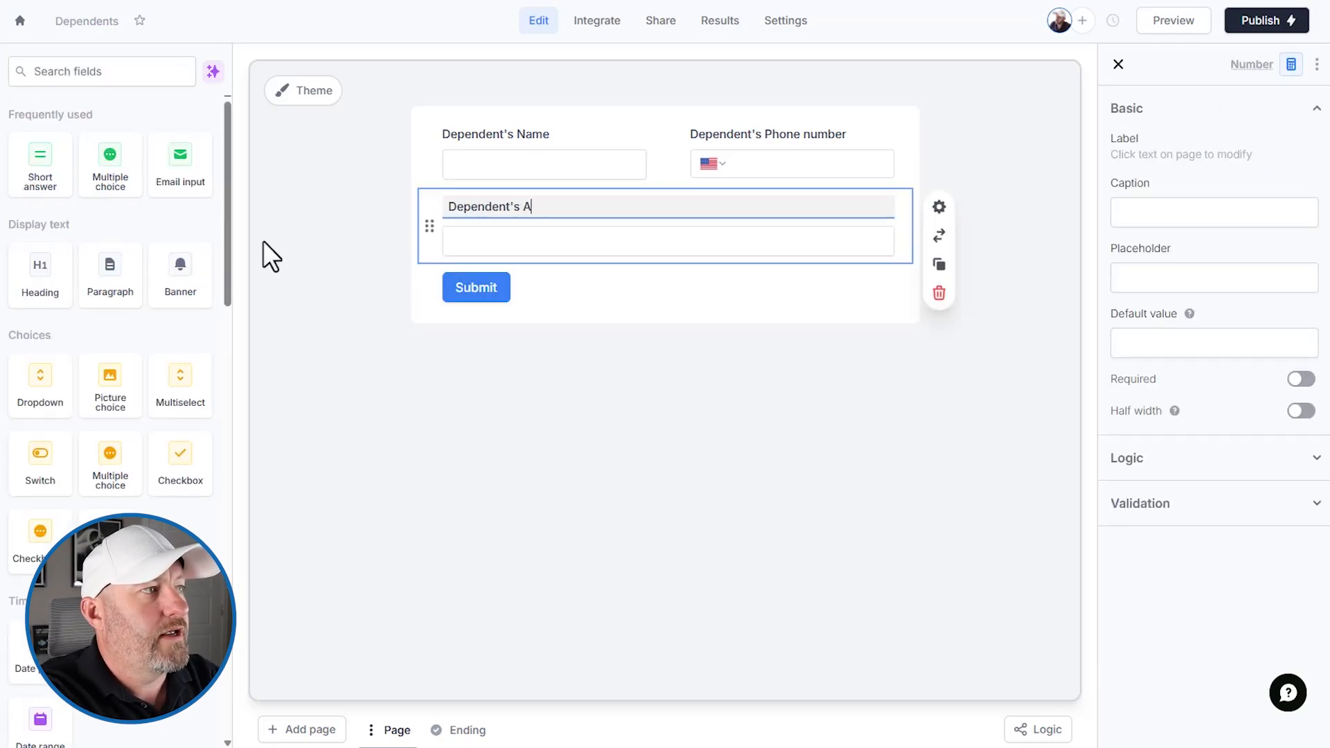
- Add a required dropdown below the age field and label it "Dependent's Relationship to Insured"
left_click(102, 72)
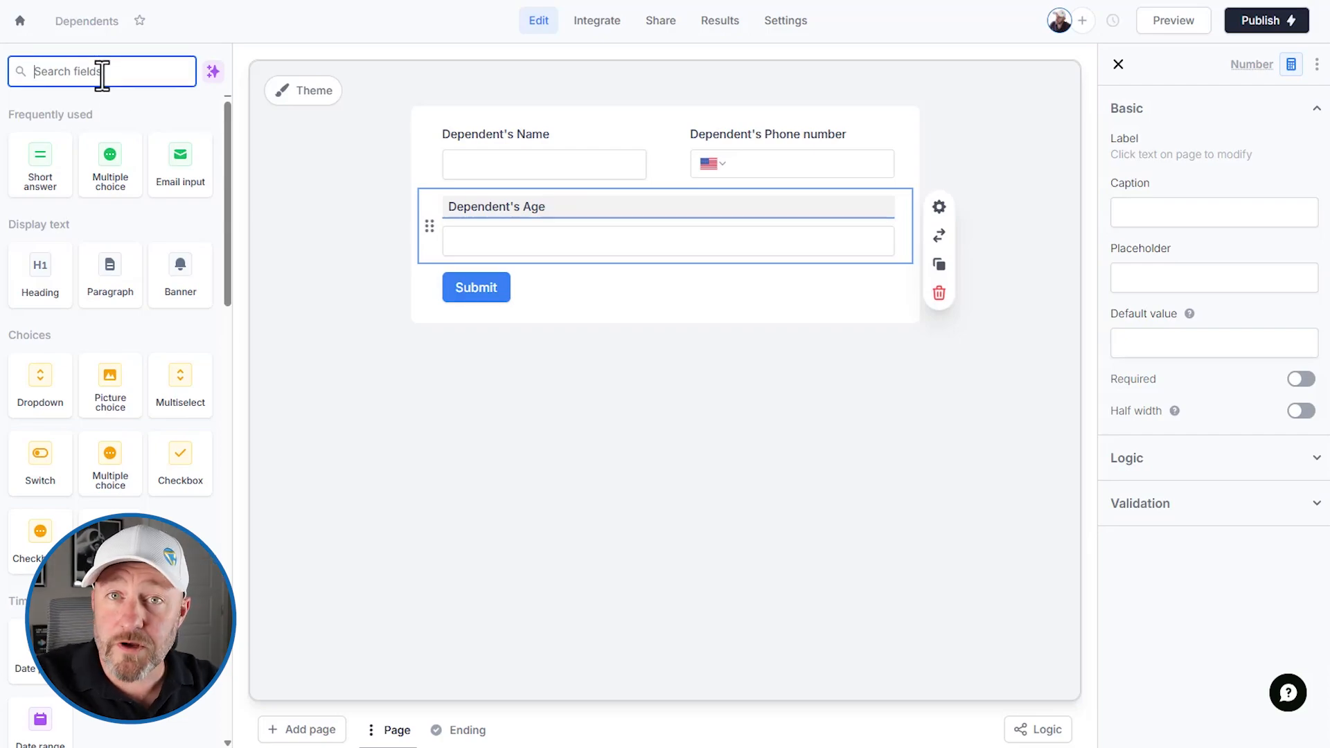
type("selec")
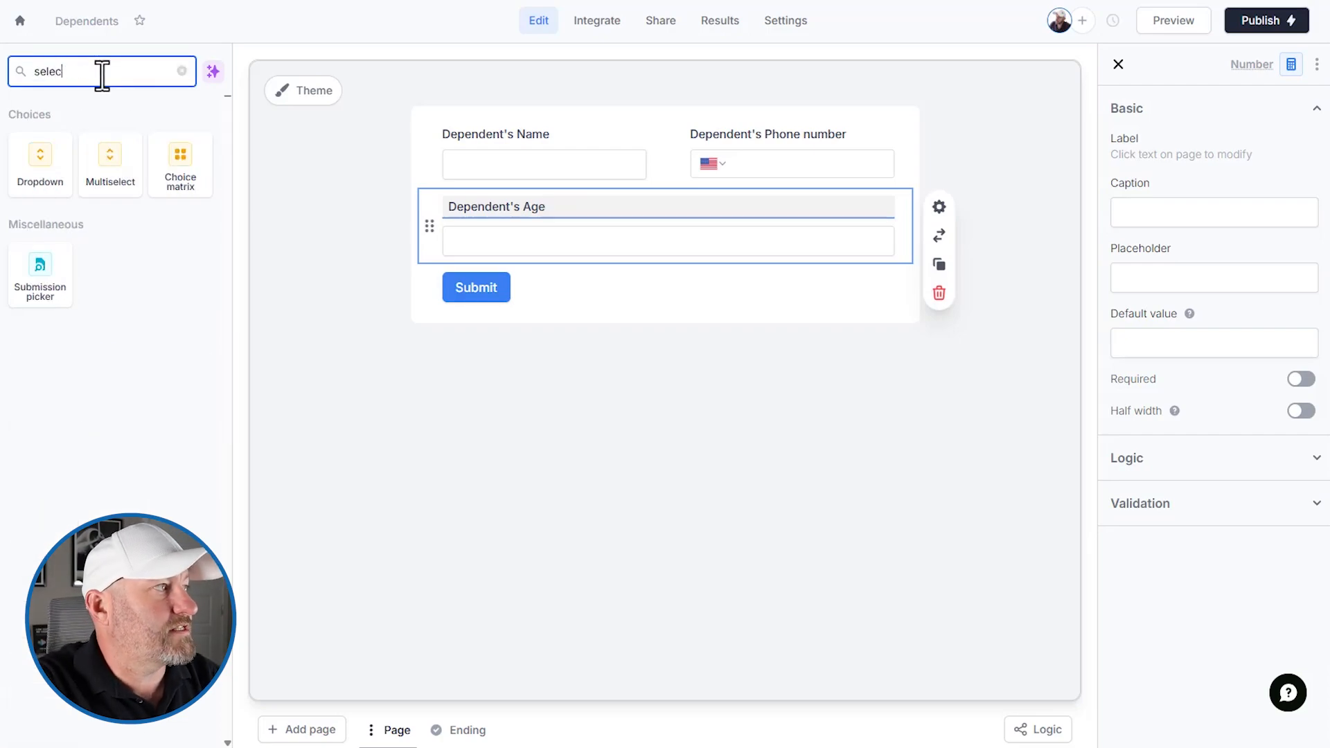
left_click(40, 184)
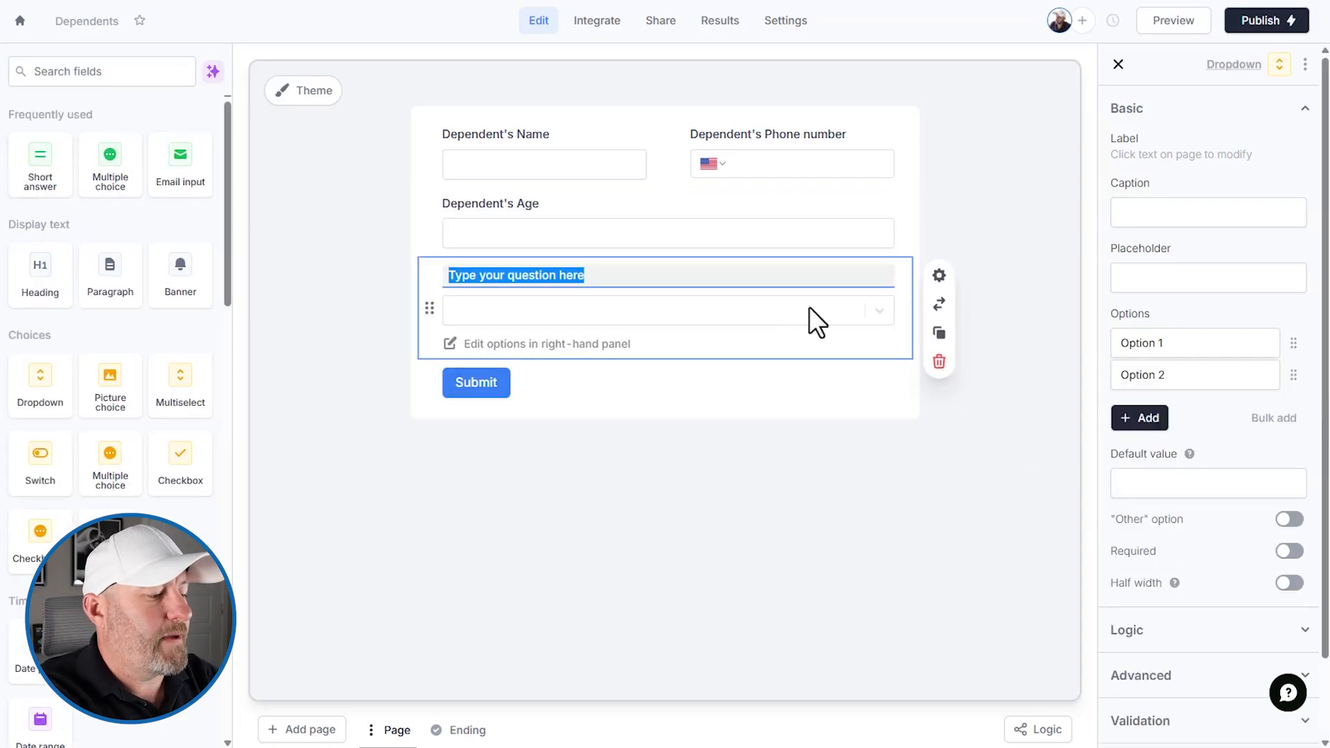
type("Dependent's Relationship to Insured")
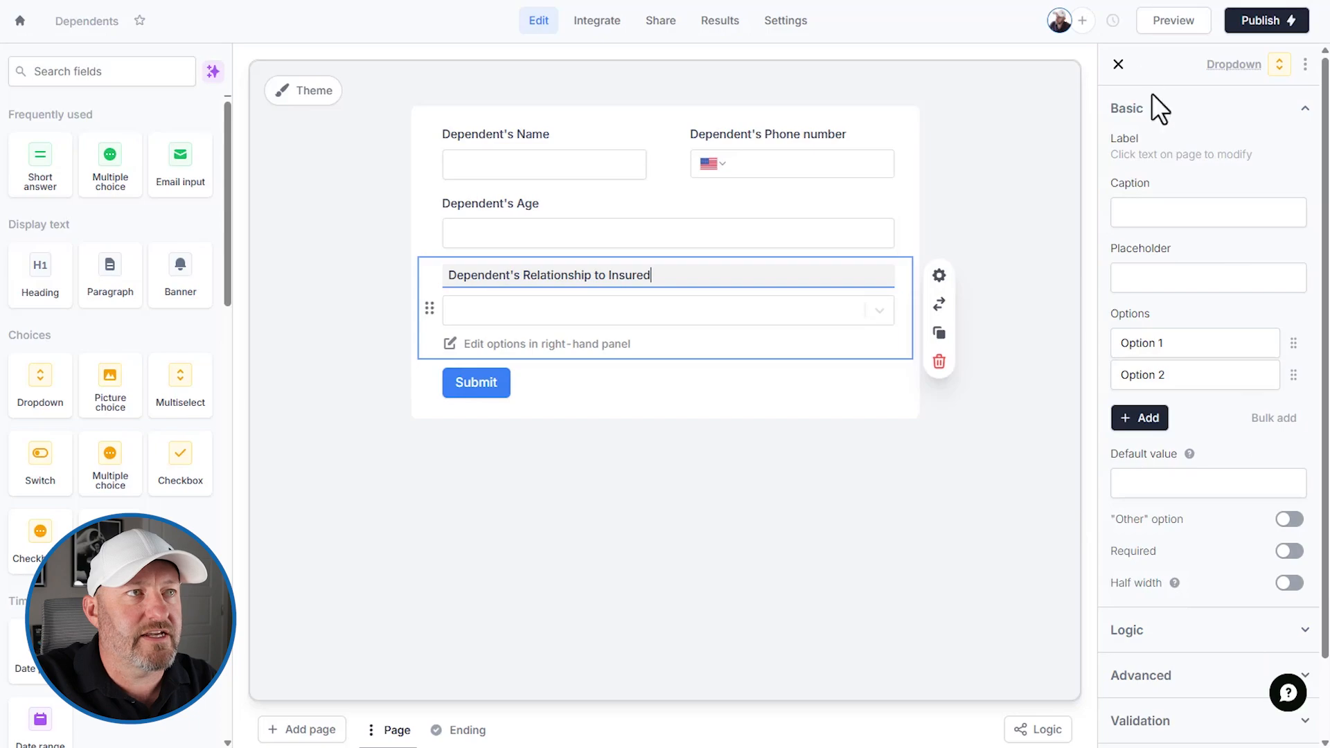
left_click(1289, 552)
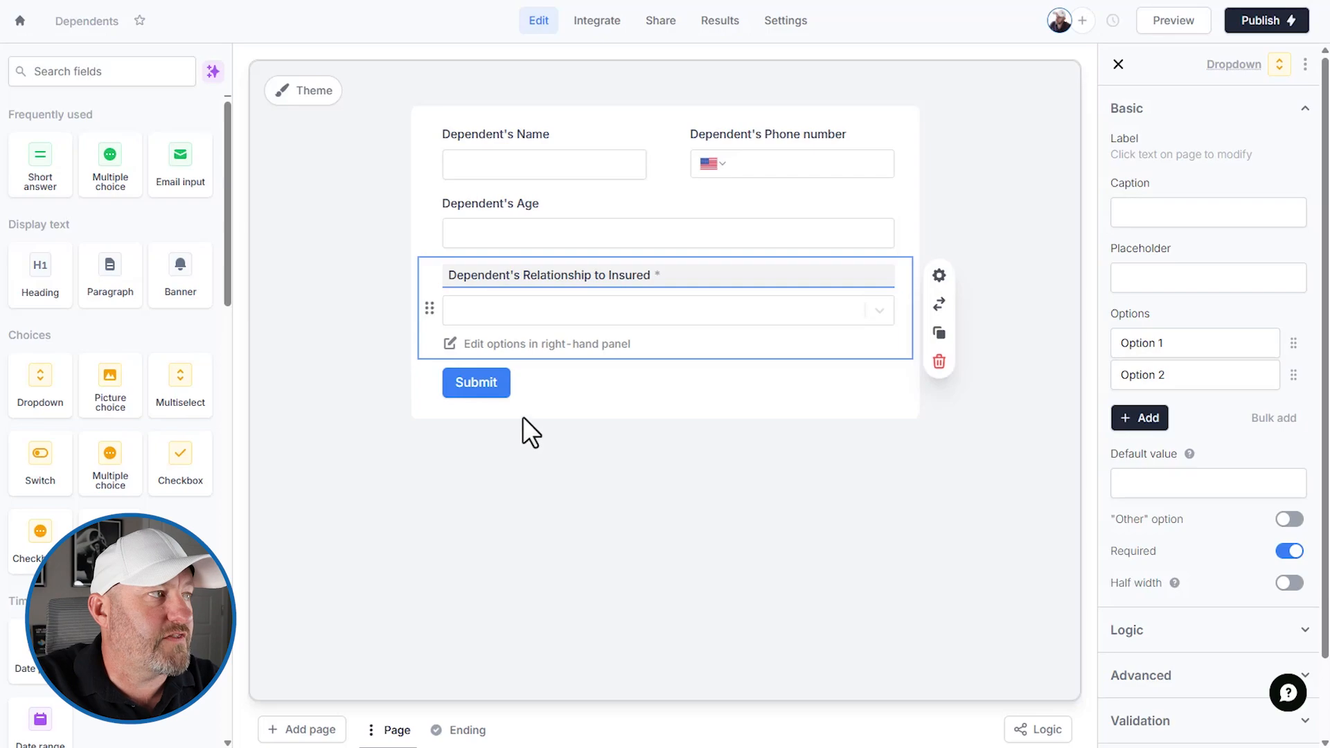
- Place the Dependent's Age field beside the relationship dropdown and make the age, phone number and name fields required
left_click_drag(429, 222, 801, 246)
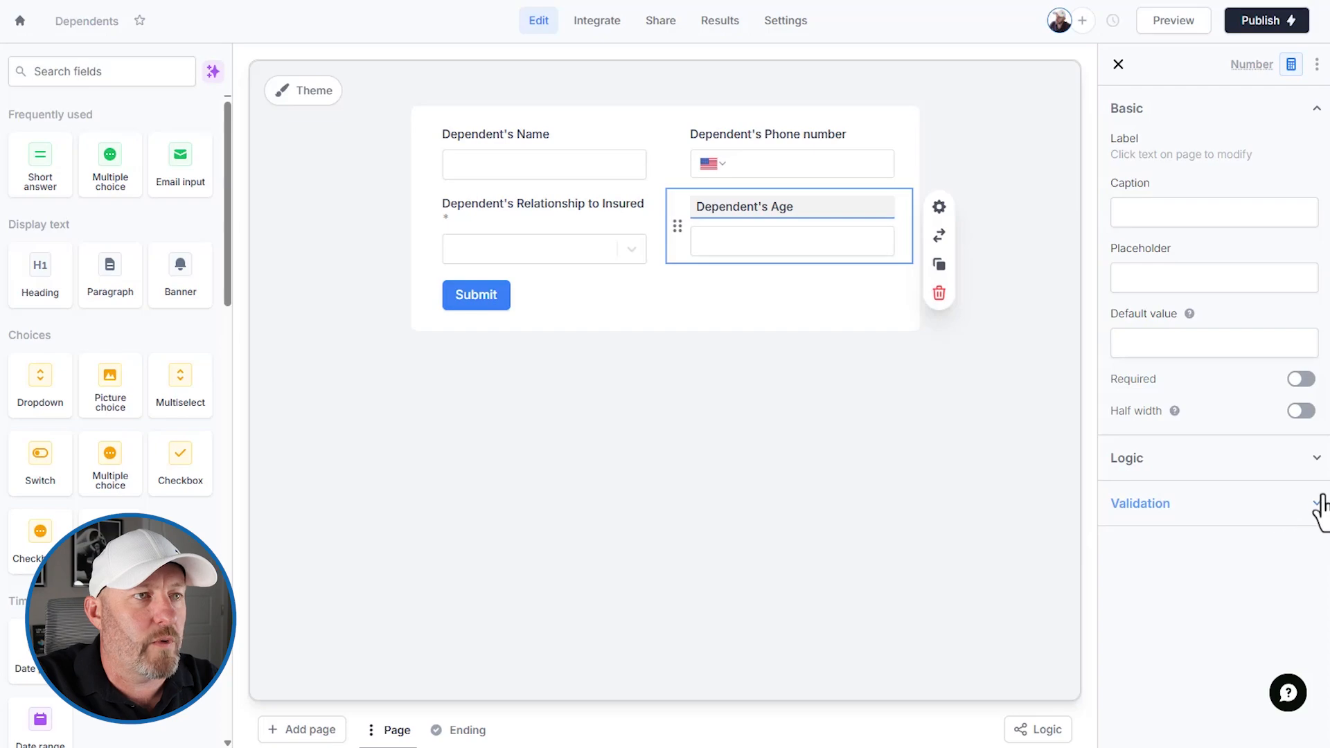
left_click(1301, 379)
left_click(846, 156)
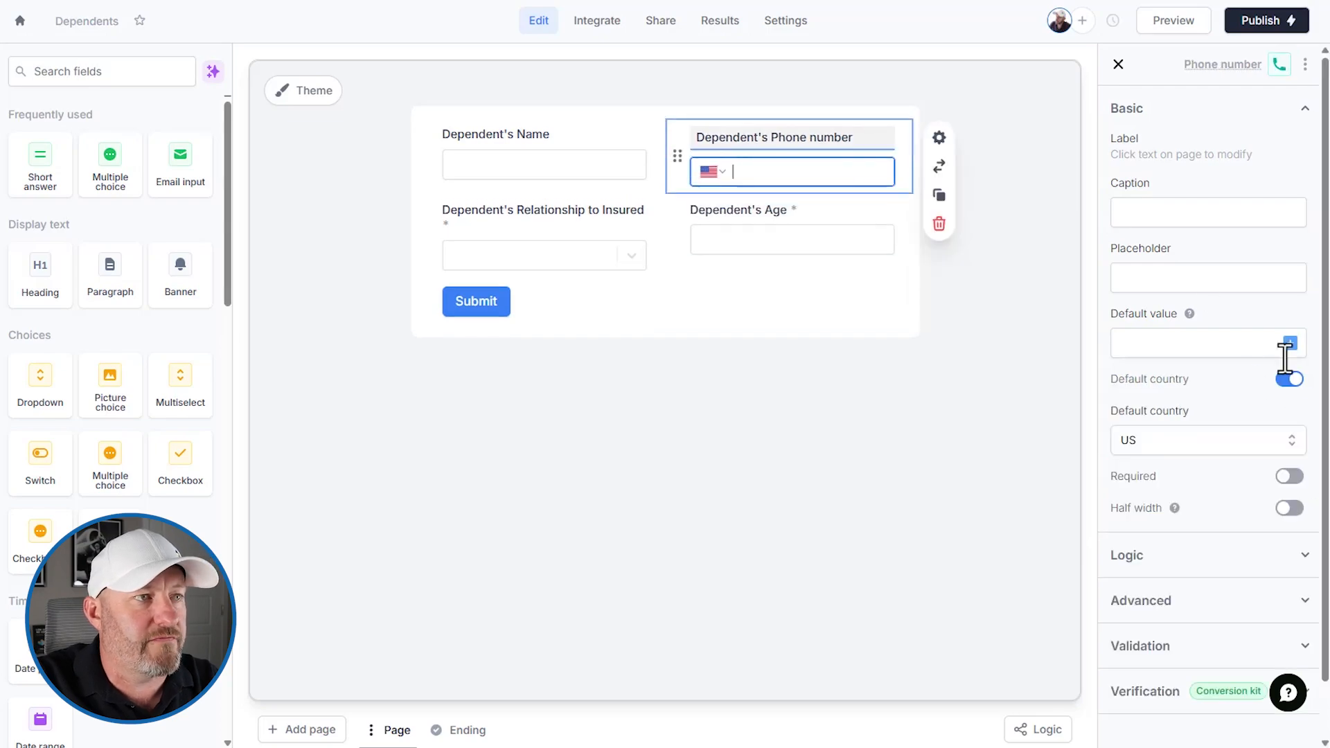
left_click(1291, 475)
left_click(532, 179)
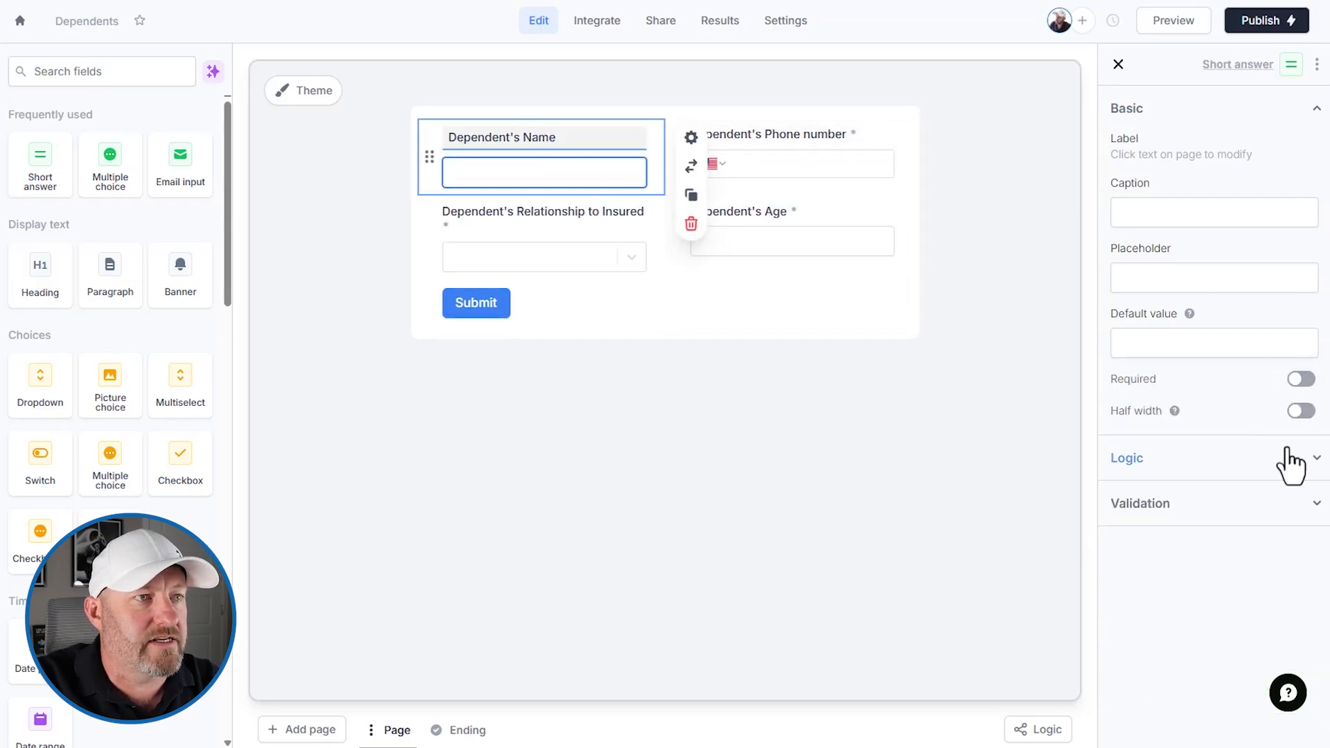
left_click(1300, 379)
left_click(868, 486)
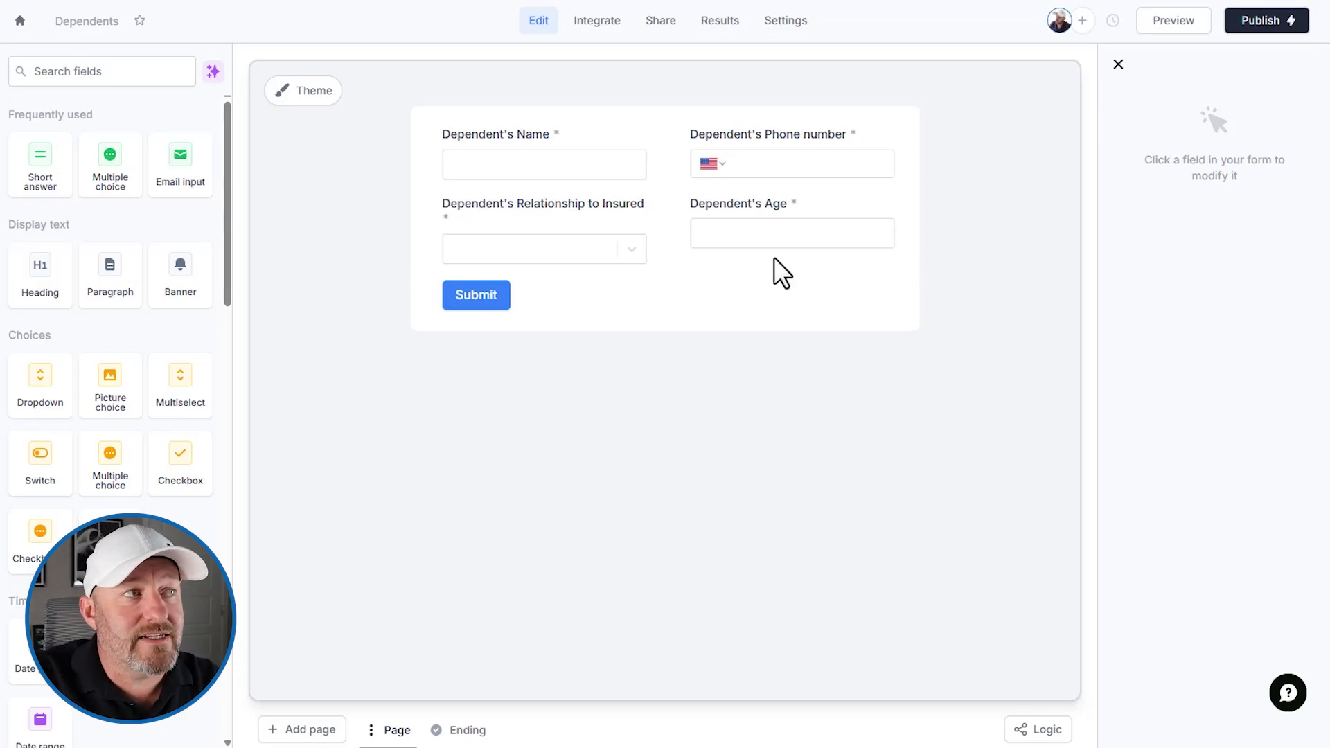
- Replace the two placeholder options of the Dependent's Relationship to Insured dropdown with "Child" and "Elderly"
left_click(571, 250)
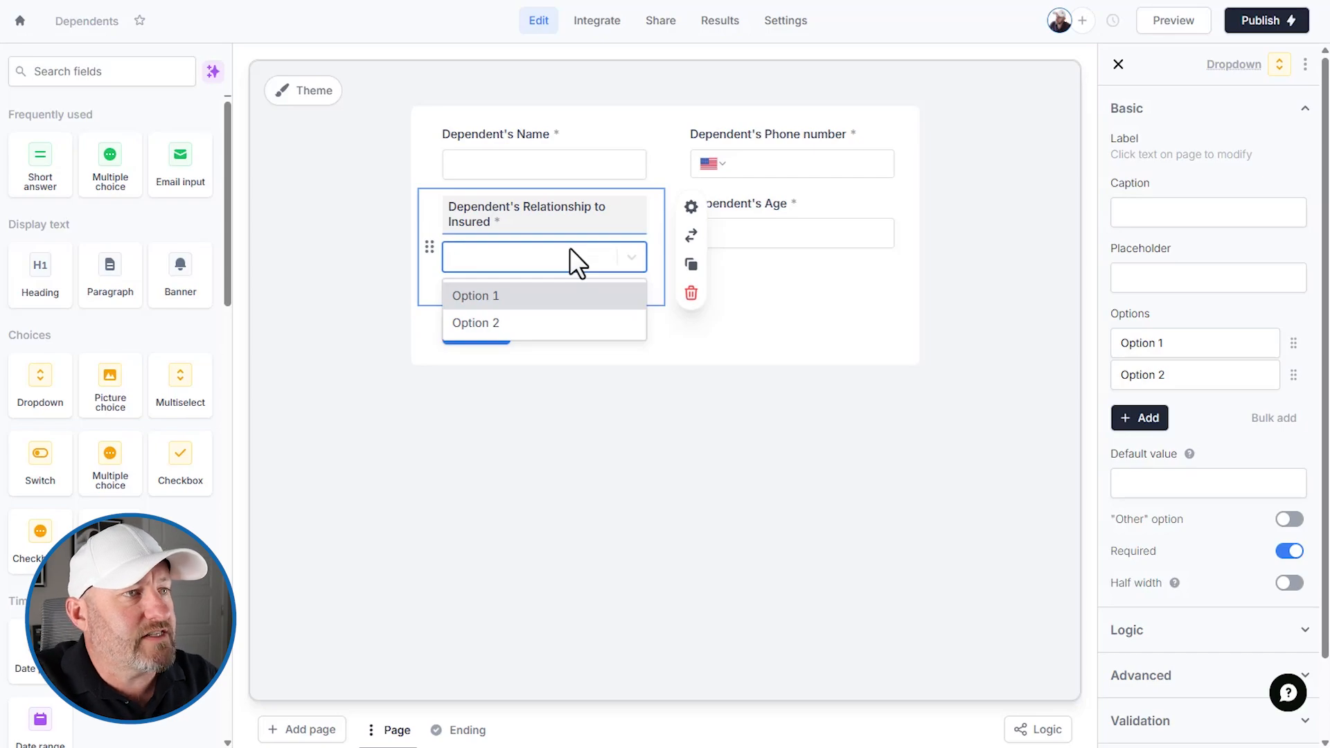
left_click(1162, 342)
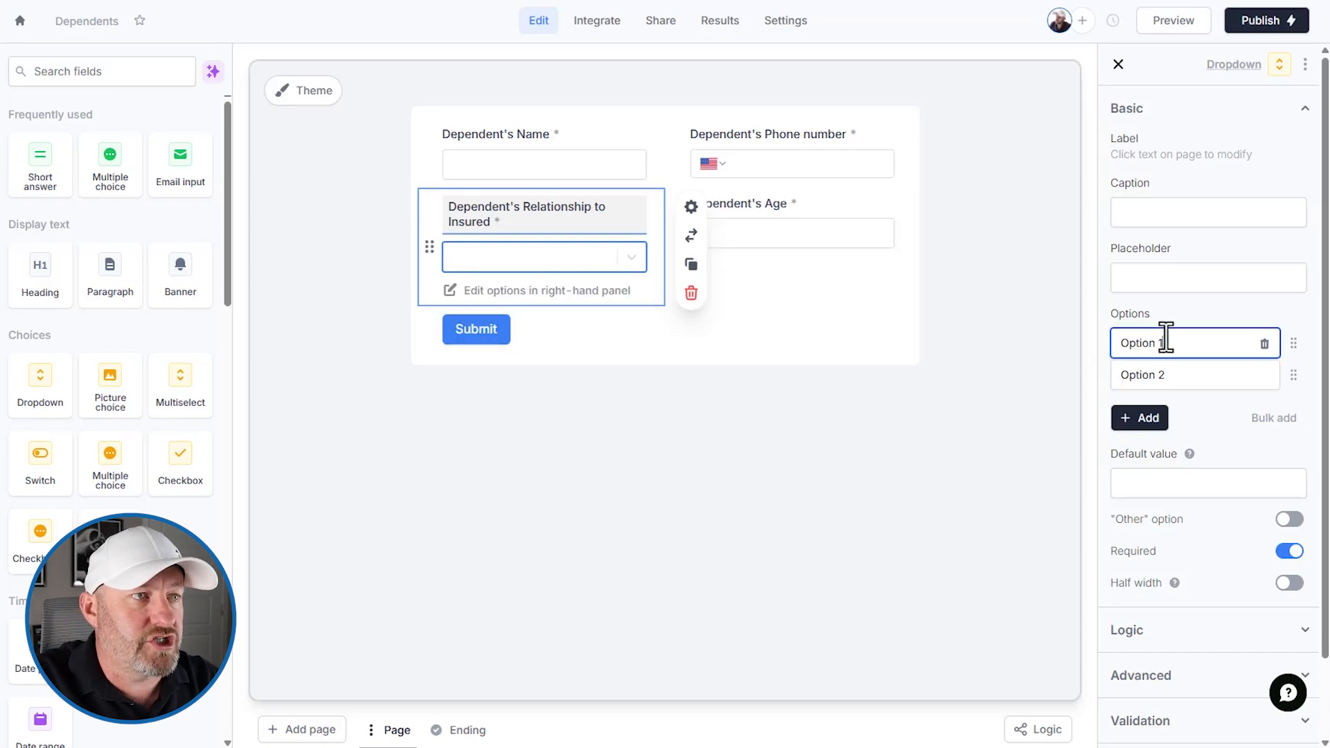
key("ctrl+a")
type("Child")
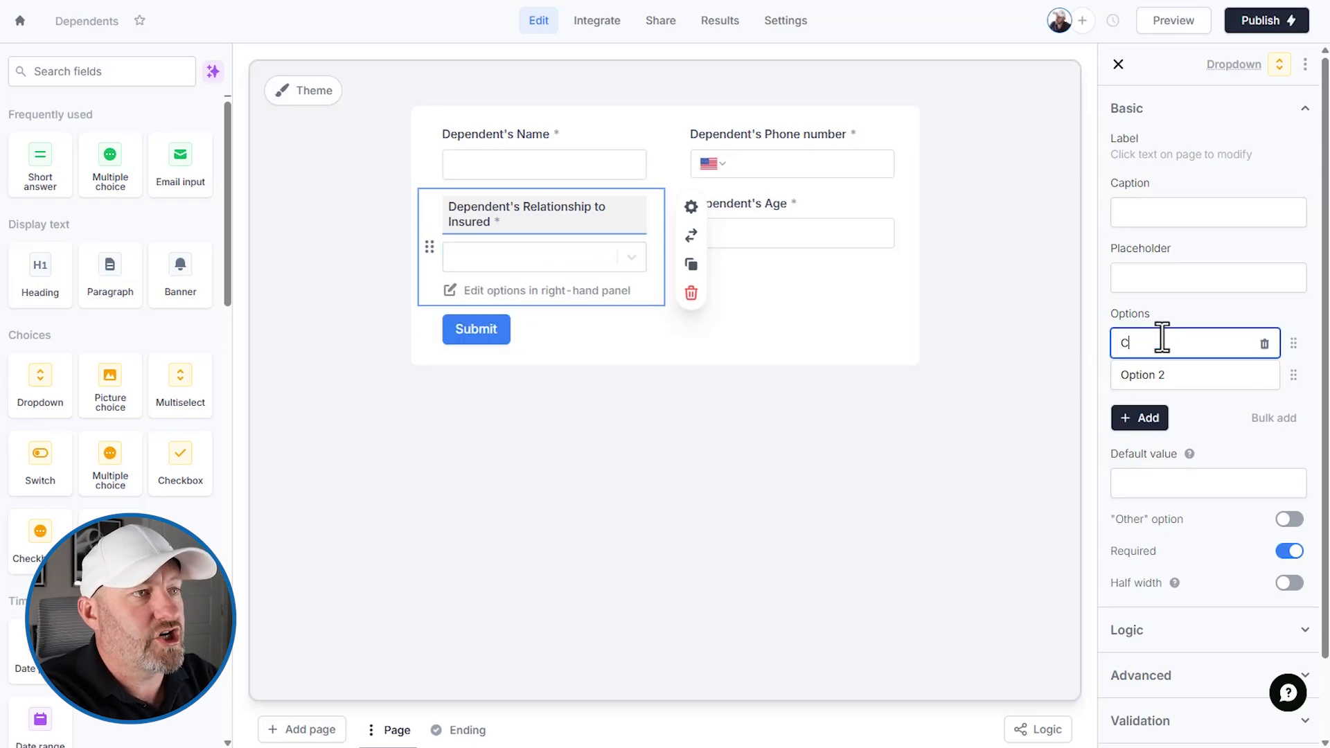
left_click(1189, 374)
key("ctrl+a")
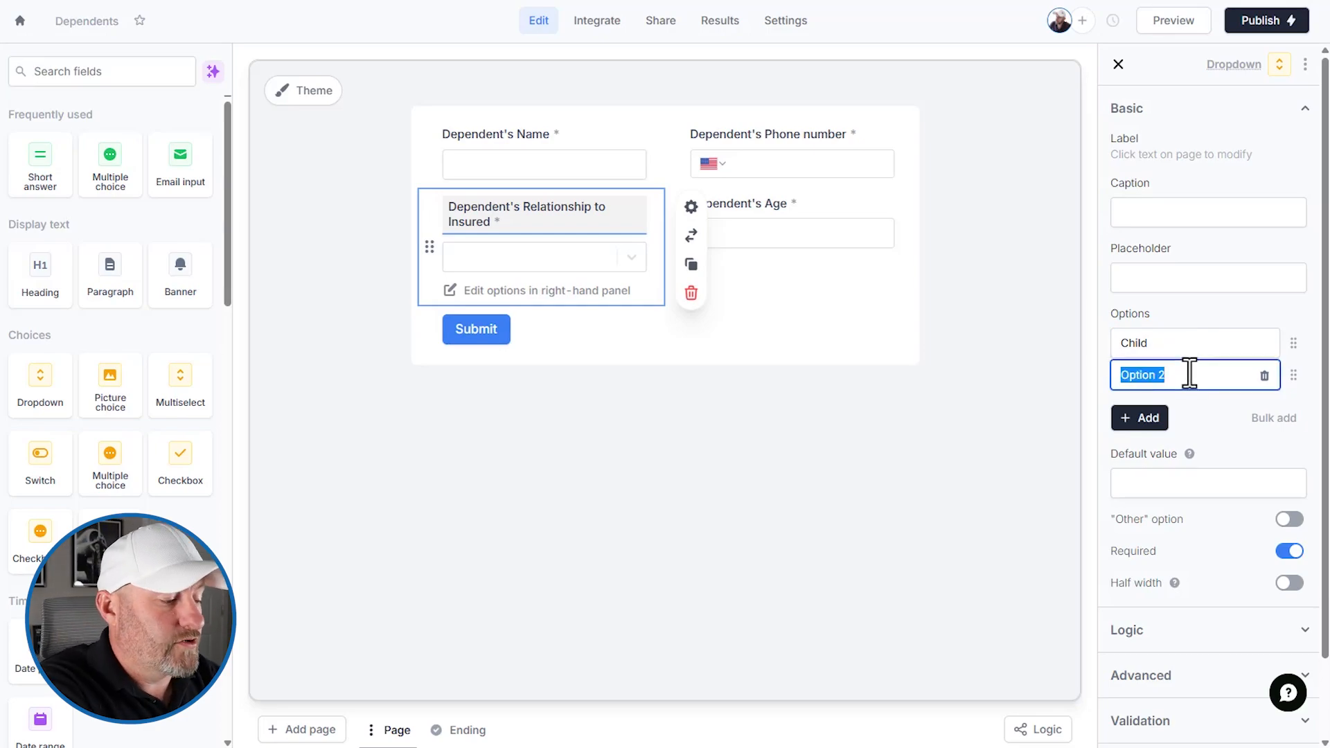
type("Elderly")
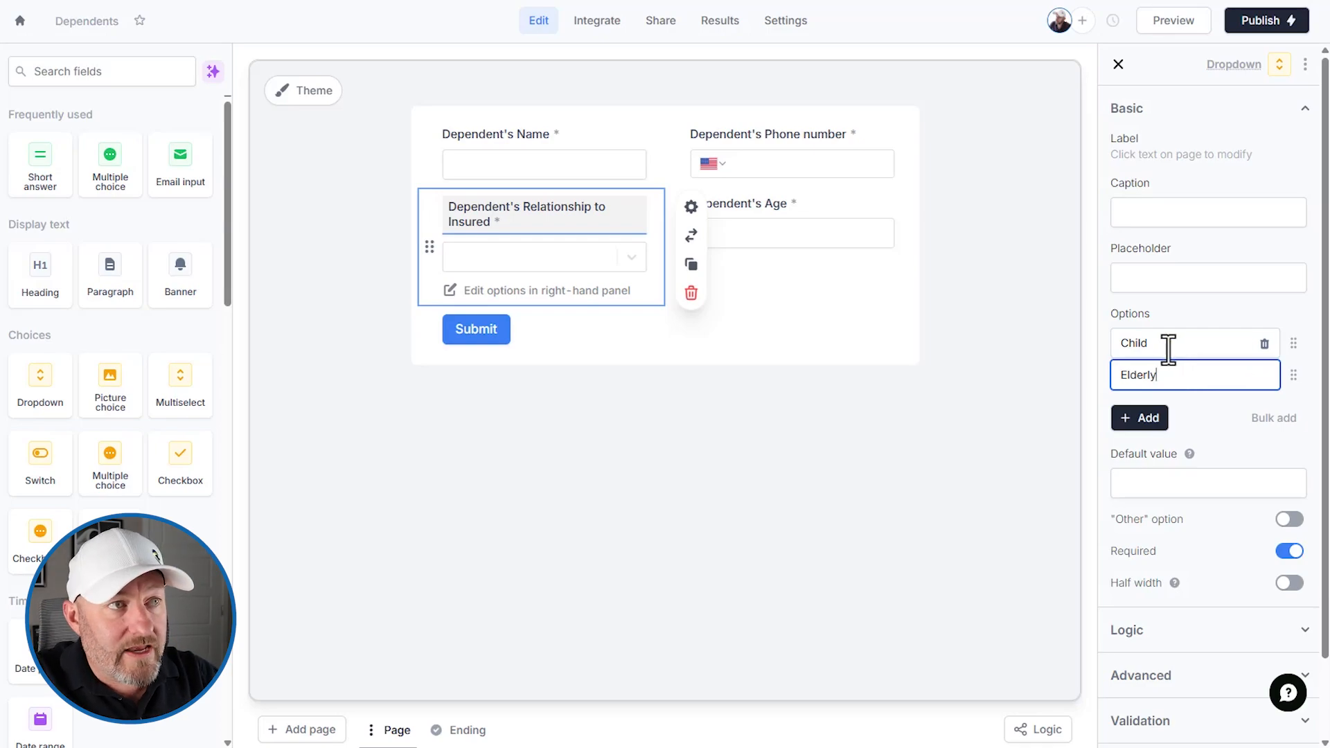
- Set the validation pattern of the Dependent's Age field to Condition
left_click(809, 229)
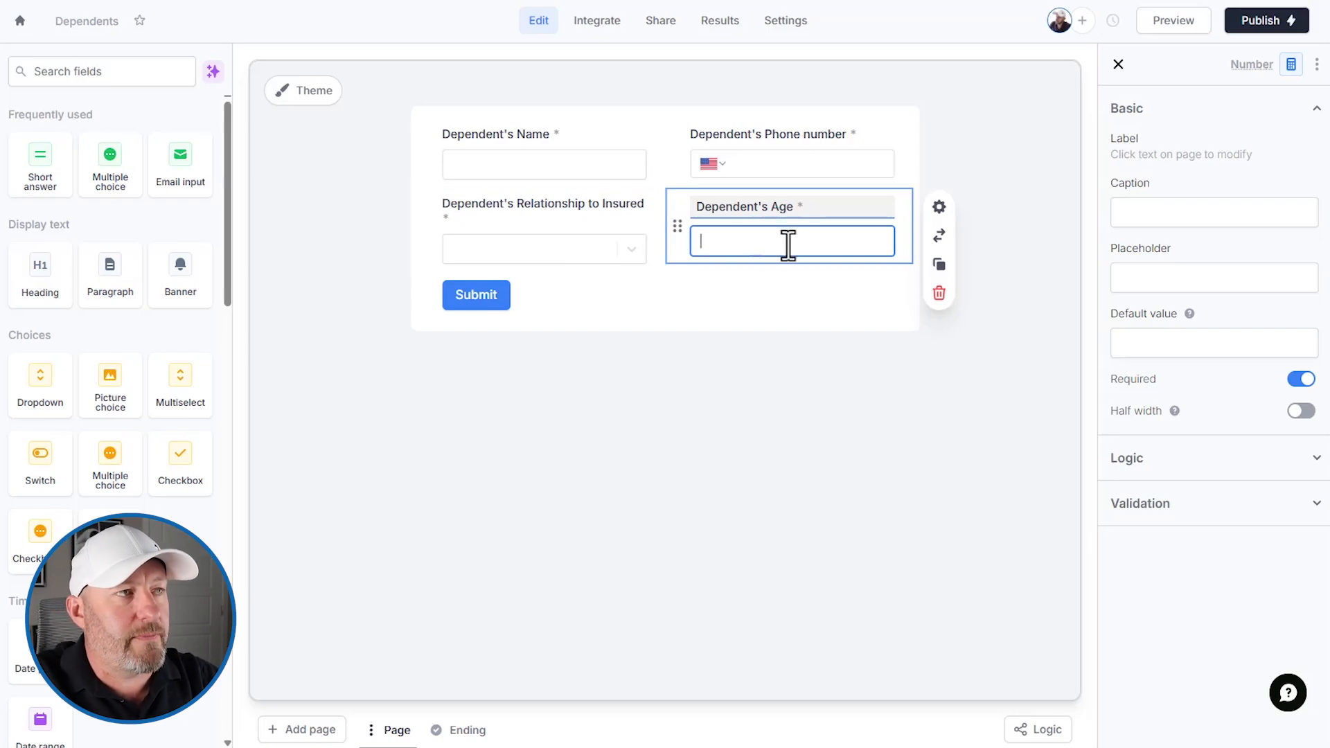
key("Escape")
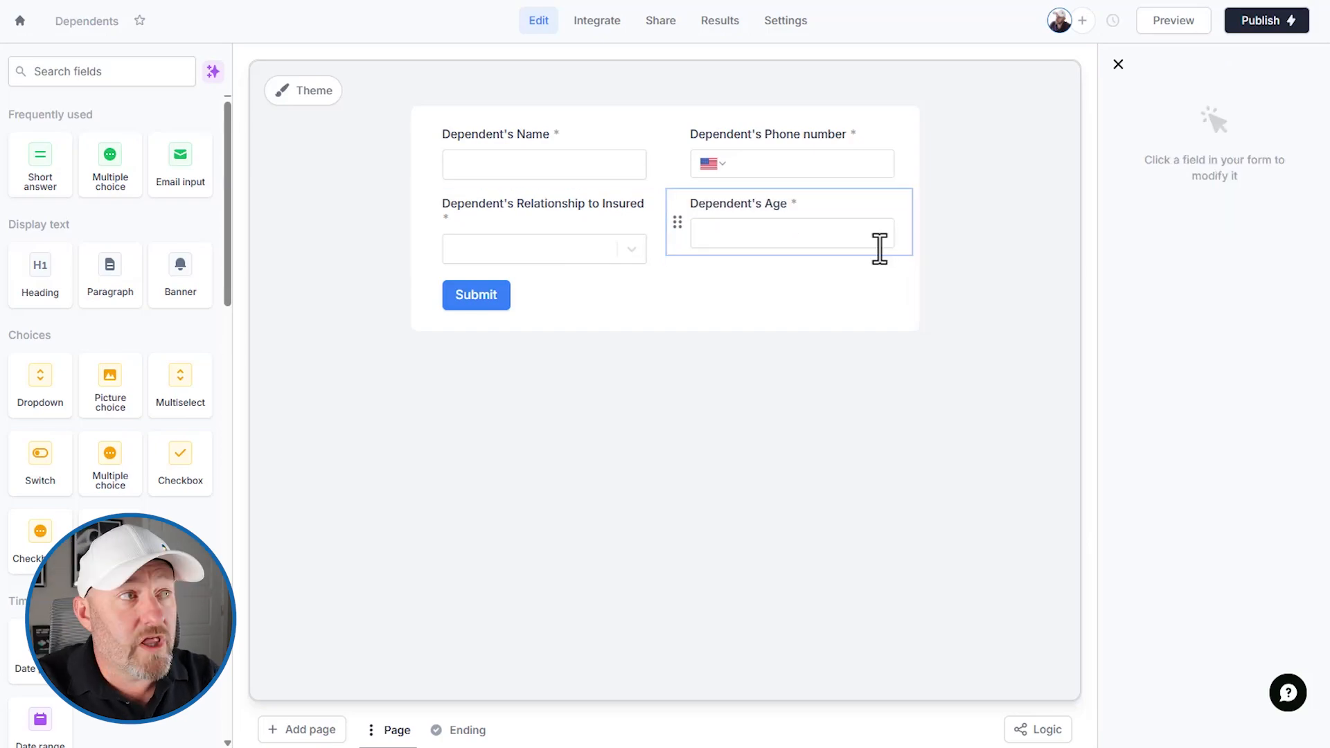
left_click(831, 207)
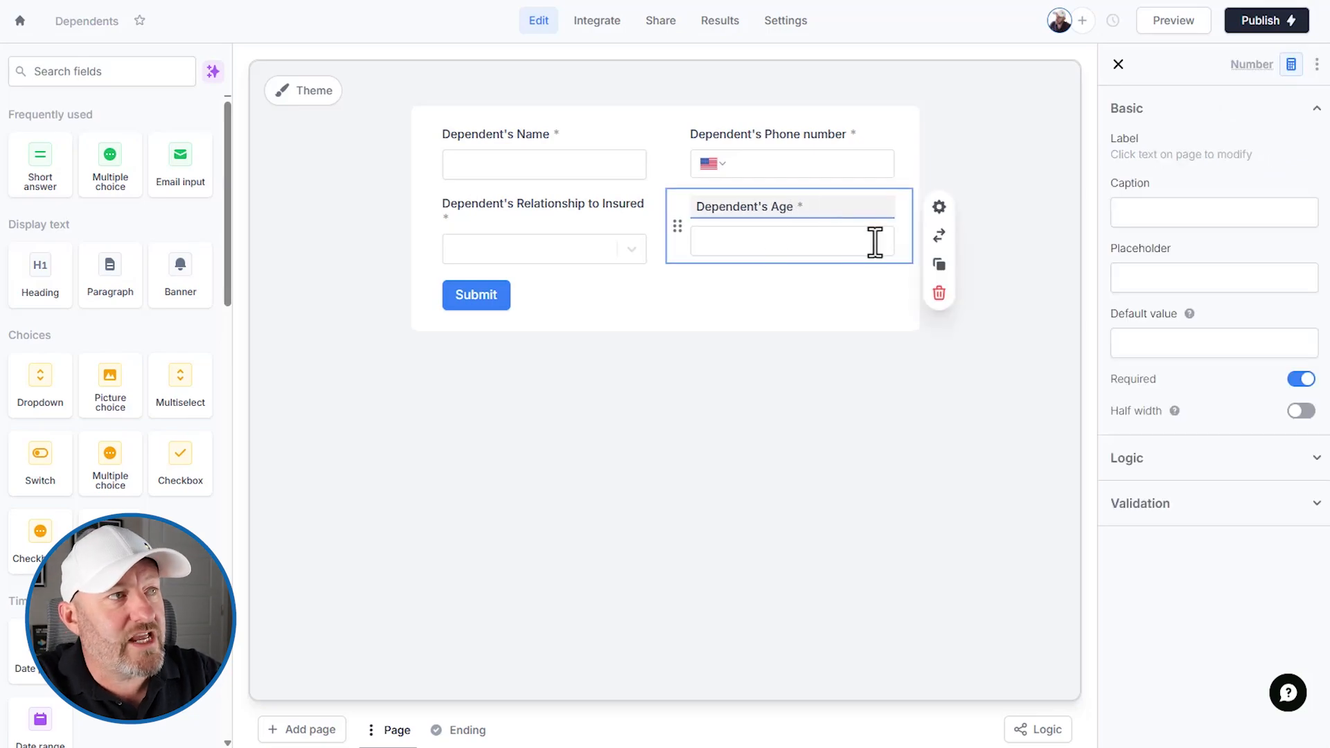
left_click(1142, 503)
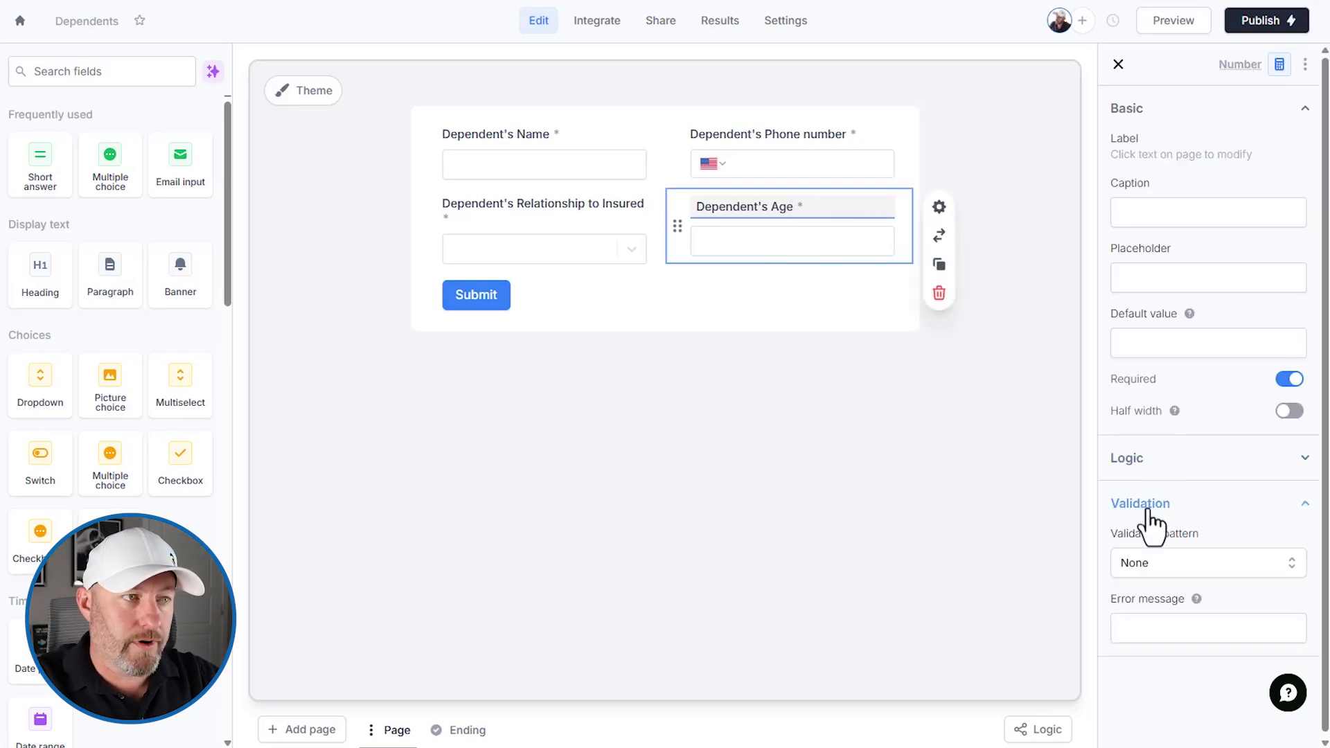
left_click(1166, 564)
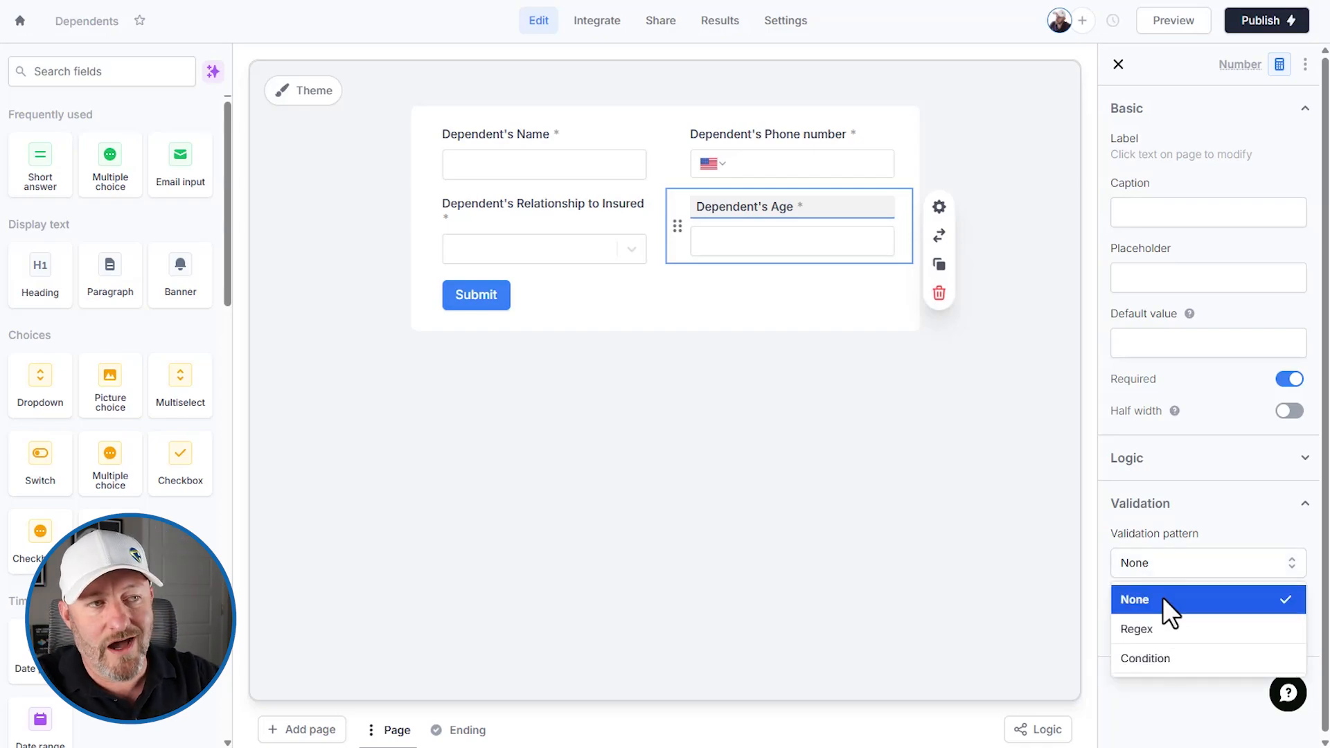
left_click(1166, 658)
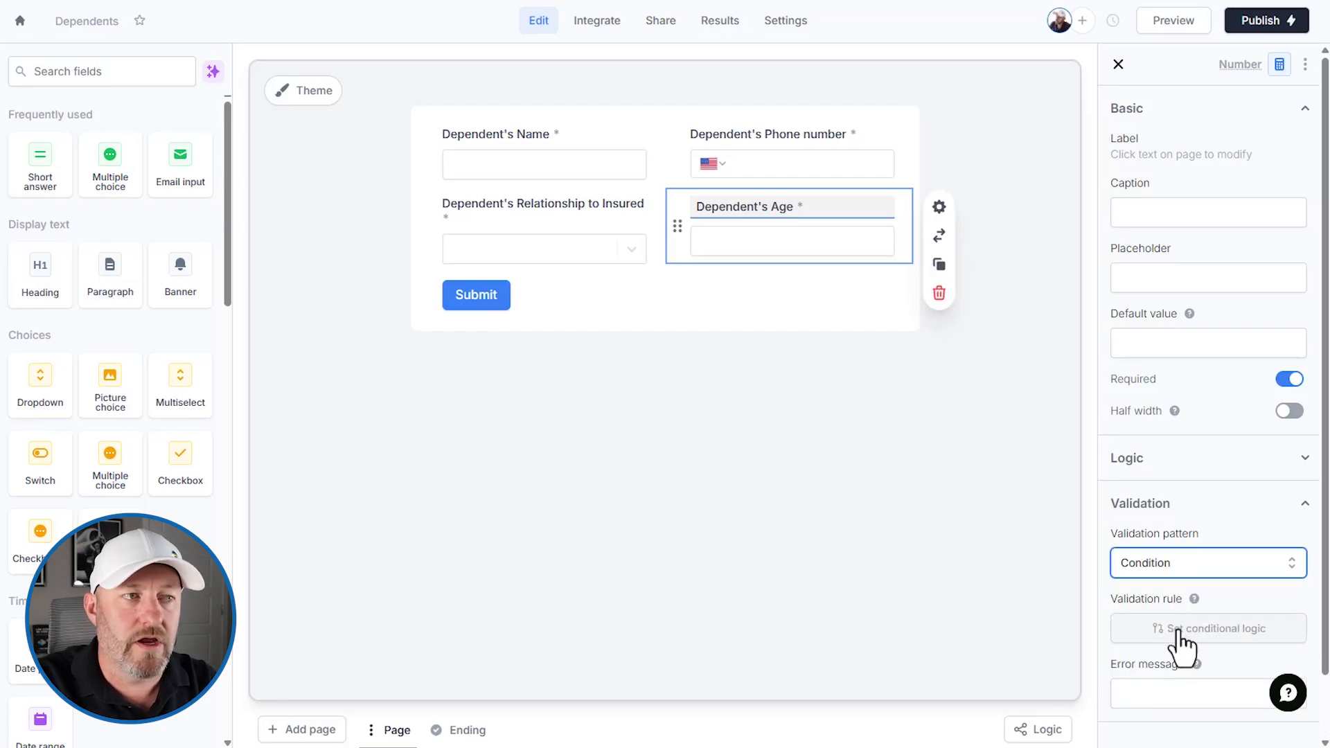
- Give the age field's validation rule a condition that Dependent's Relationship to Insured equals Child
left_click(1179, 630)
left_click(1045, 698)
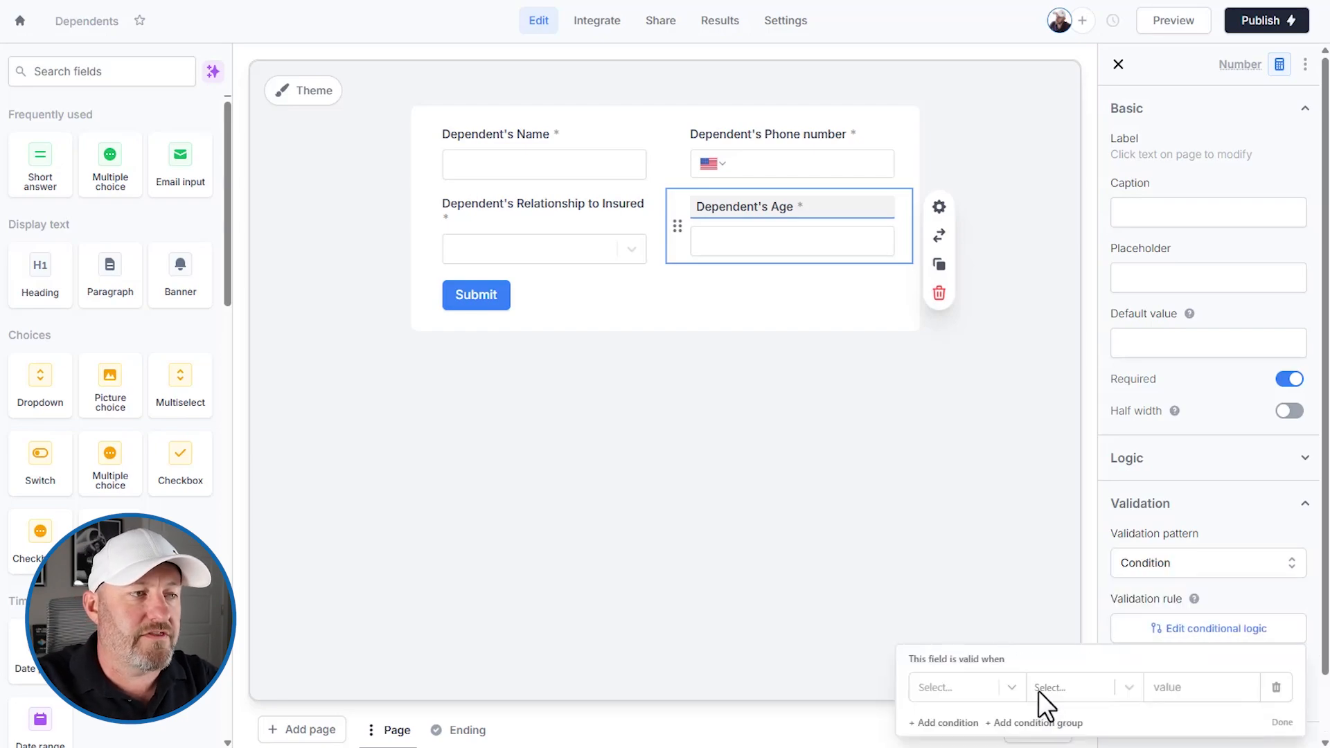
left_click(941, 683)
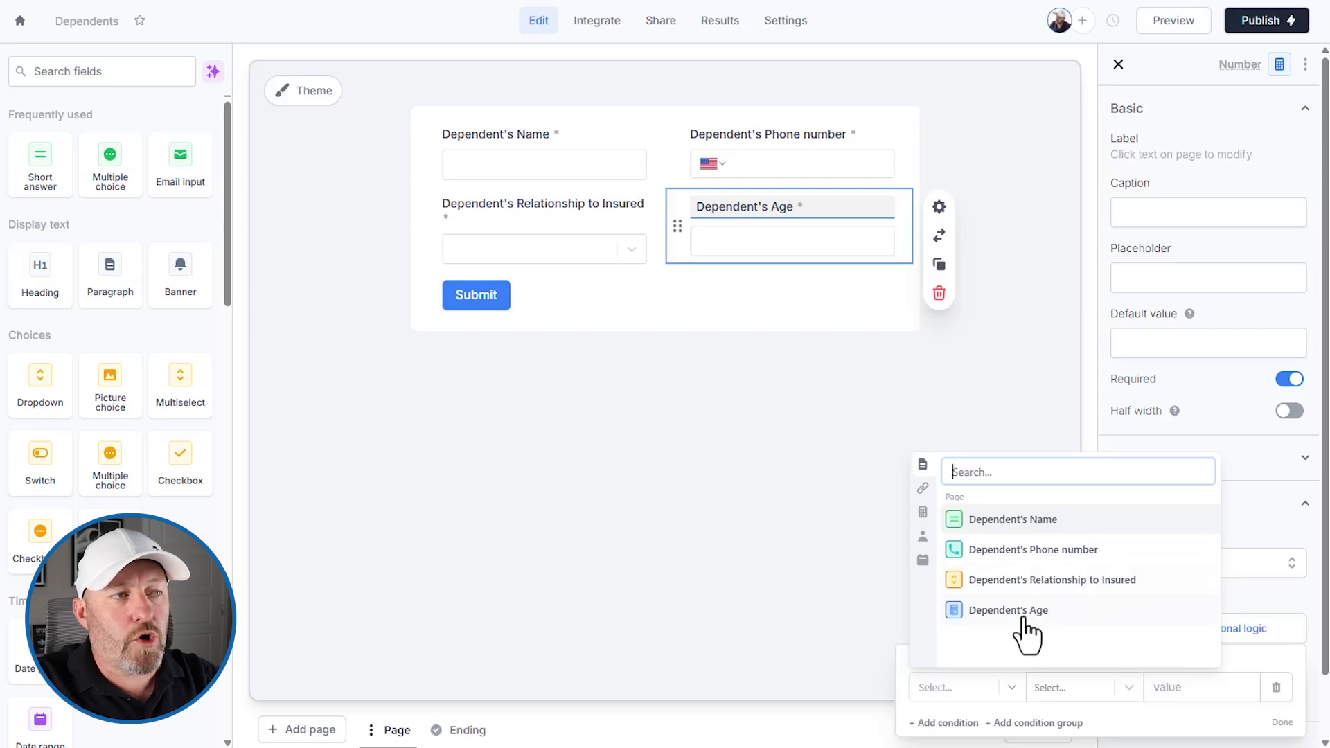
left_click(1009, 585)
left_click(1175, 688)
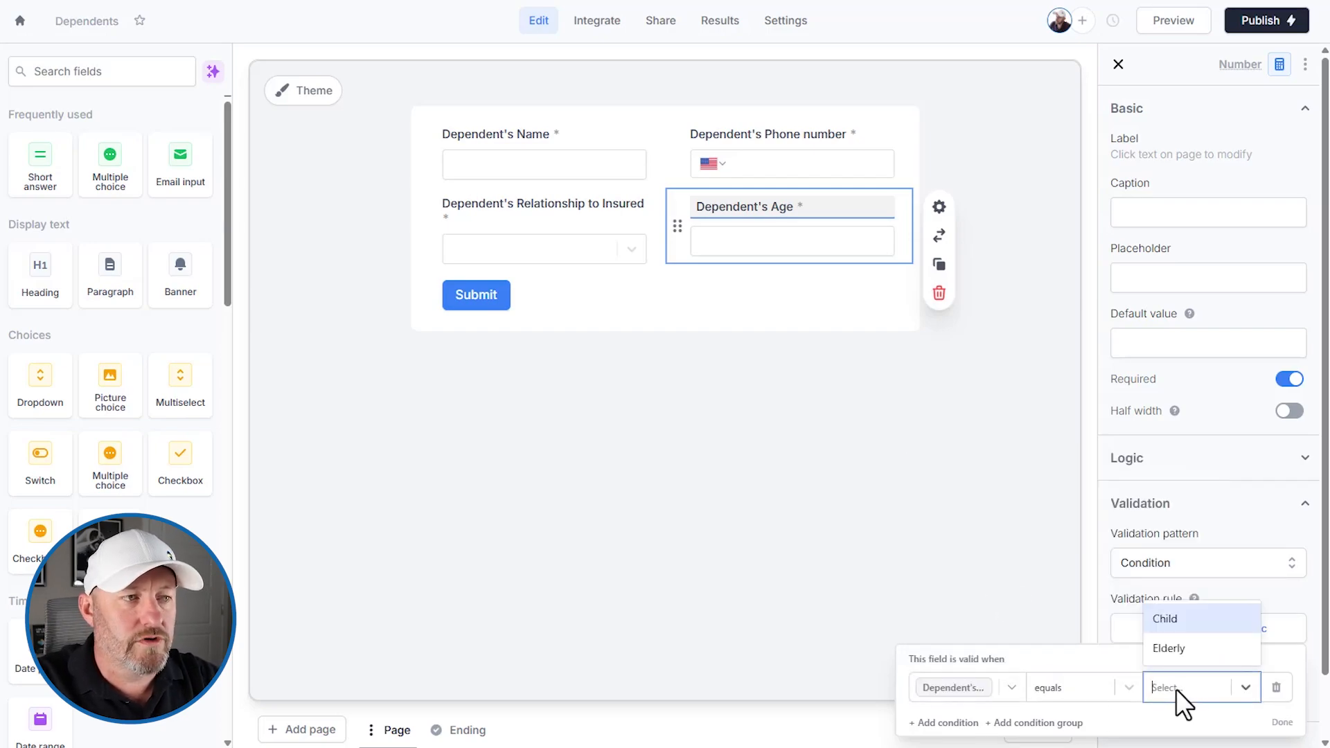
left_click(1170, 621)
- Add a second condition to the validation rule, joined with "and", that Dependent's Age is less than or equal to 26
left_click(955, 723)
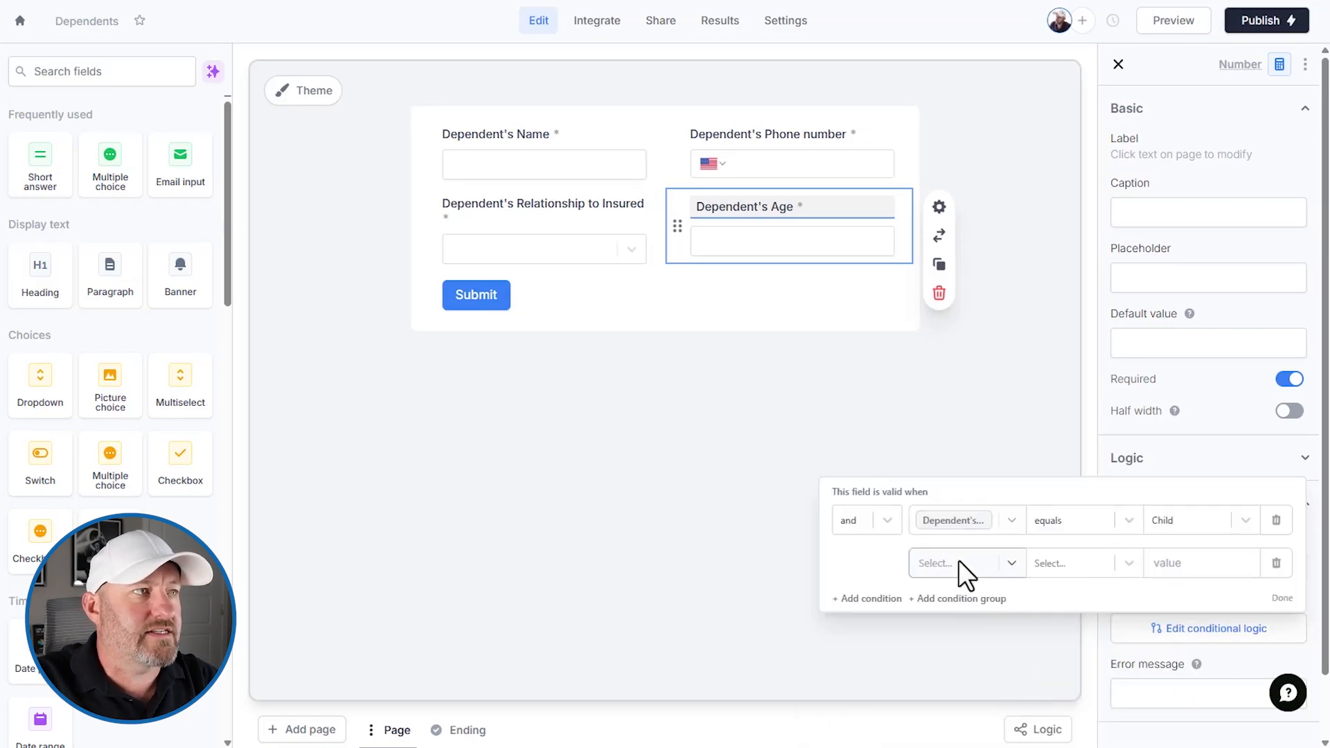
left_click(958, 561)
left_click(1011, 486)
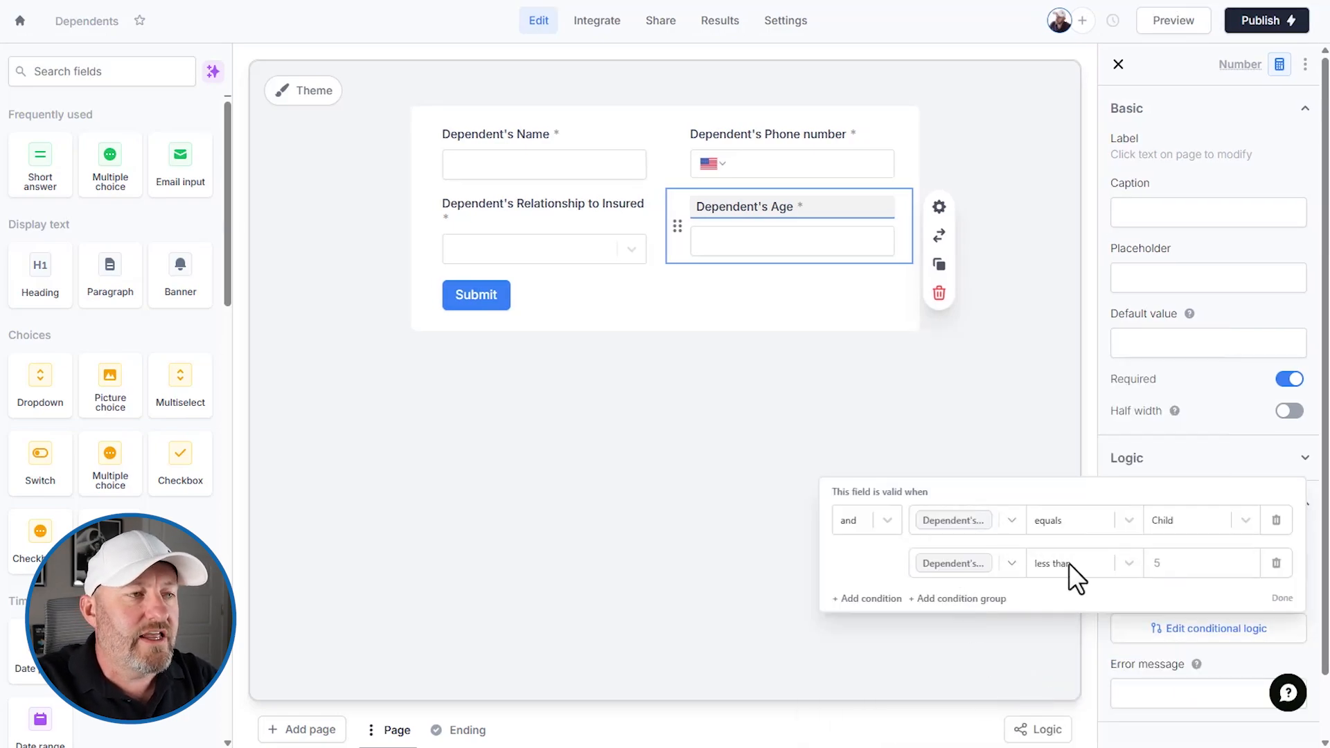
left_click(1069, 563)
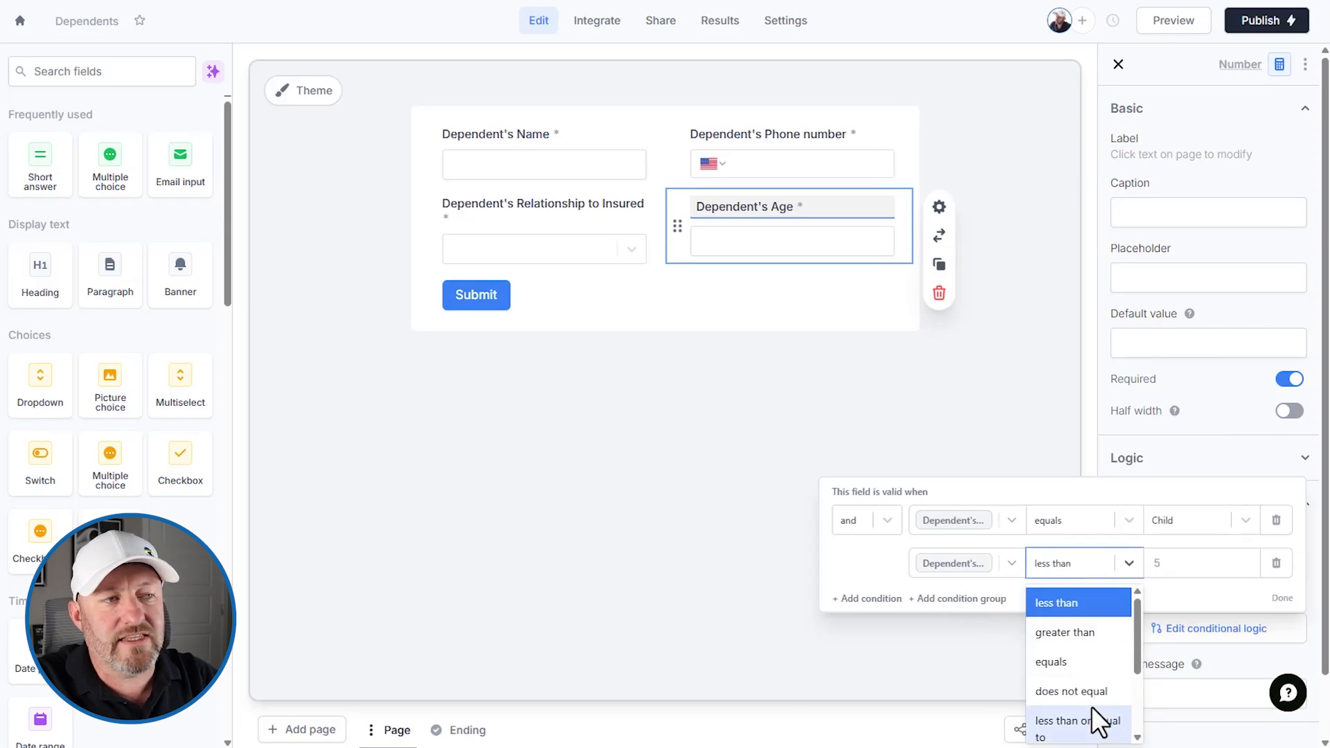
left_click(1092, 728)
left_click(1172, 564)
type("26")
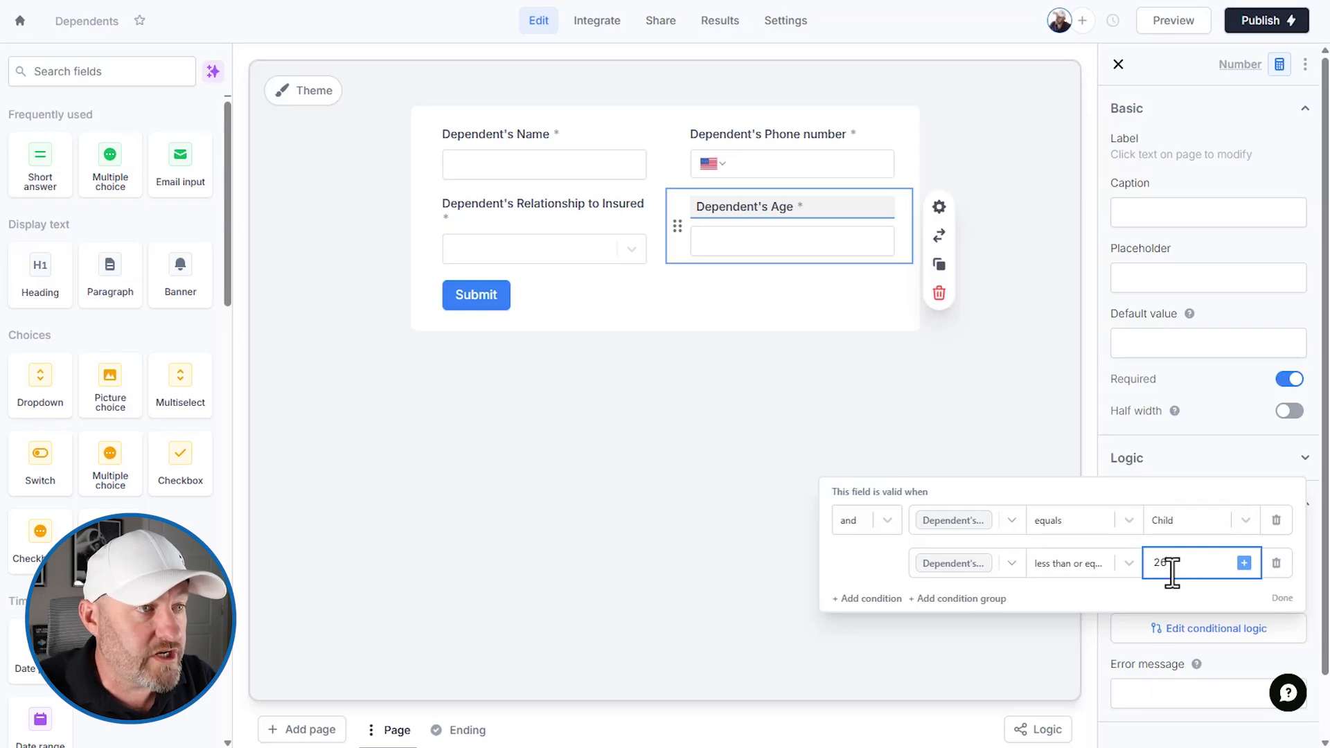
left_click(1281, 598)
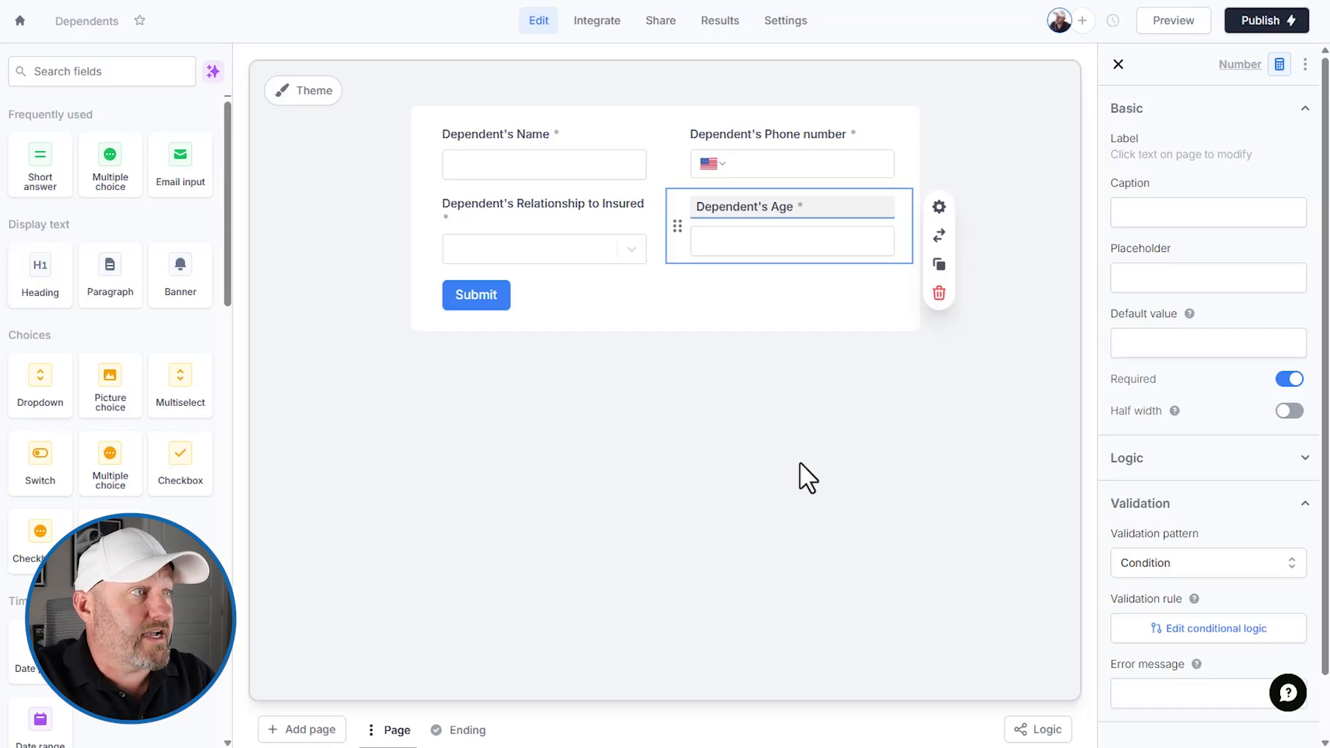
- Publish the Dependents form and dismiss its sharing options
left_click(535, 242)
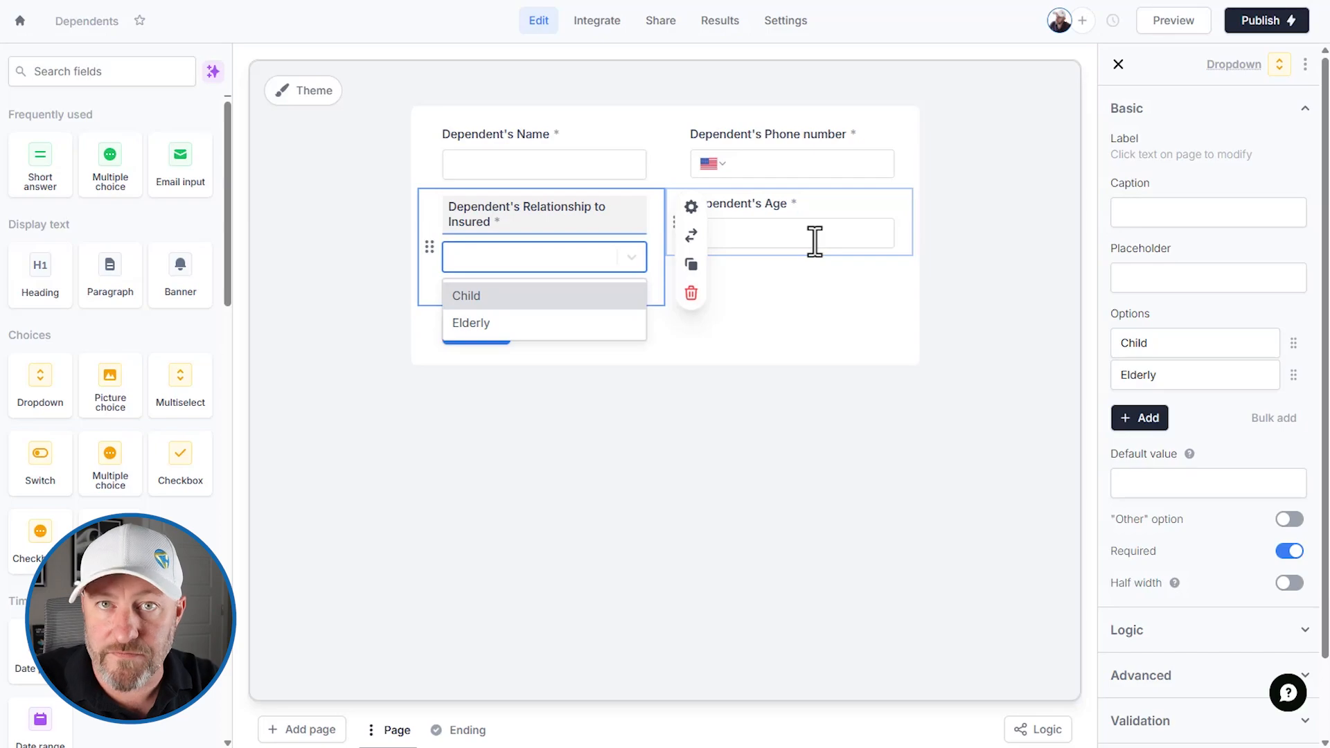
left_click(784, 421)
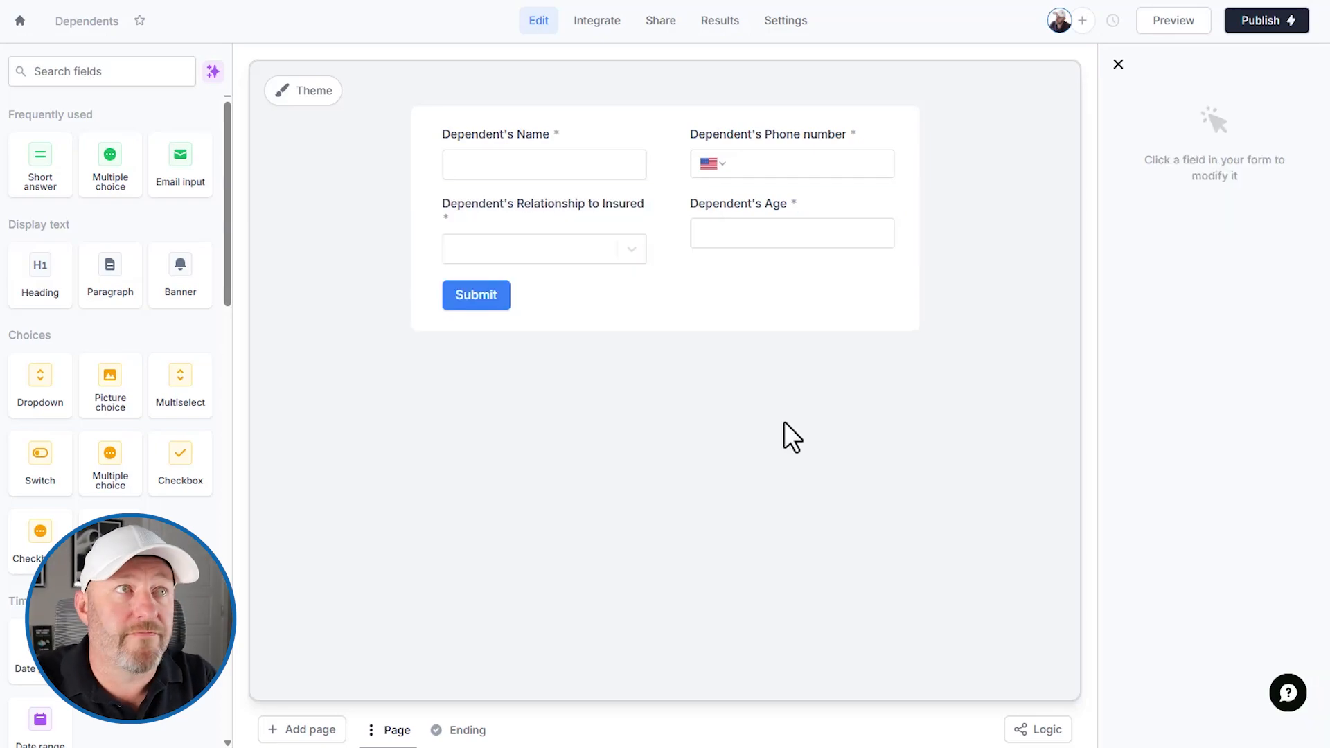
left_click(1251, 27)
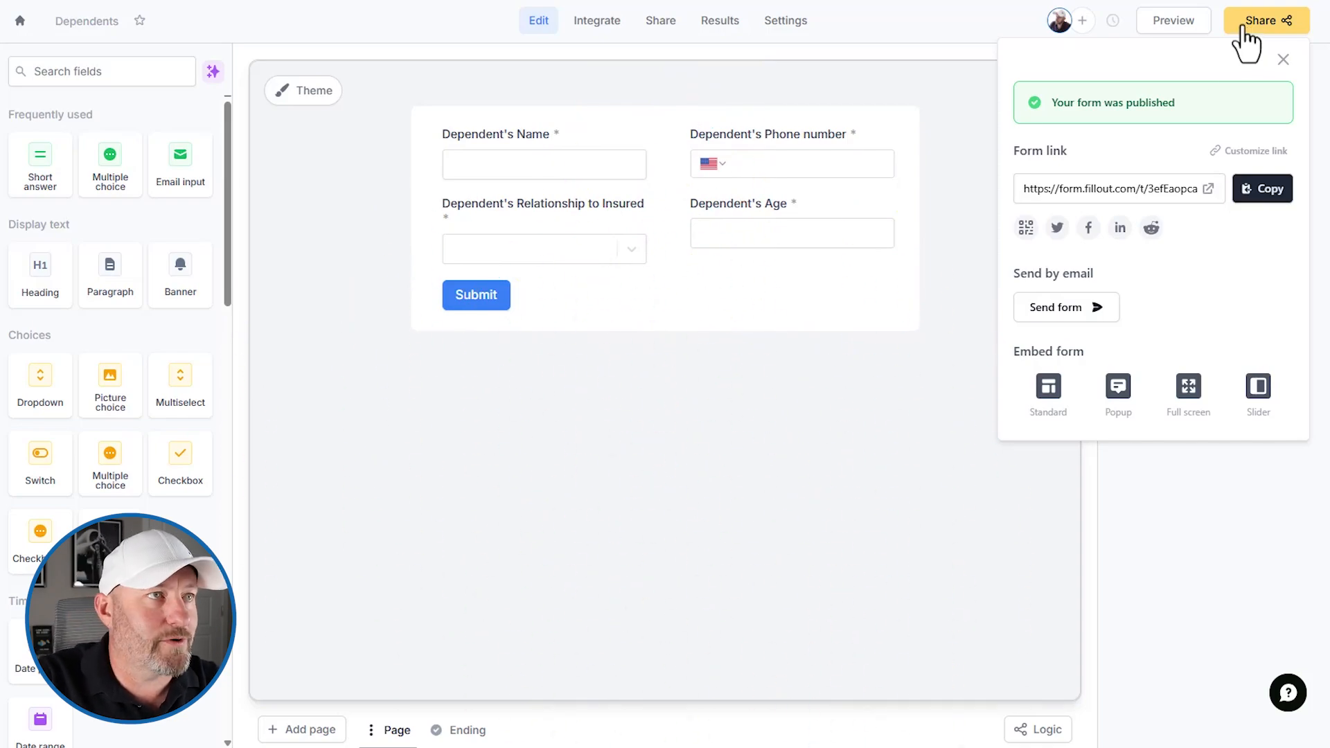
left_click(978, 104)
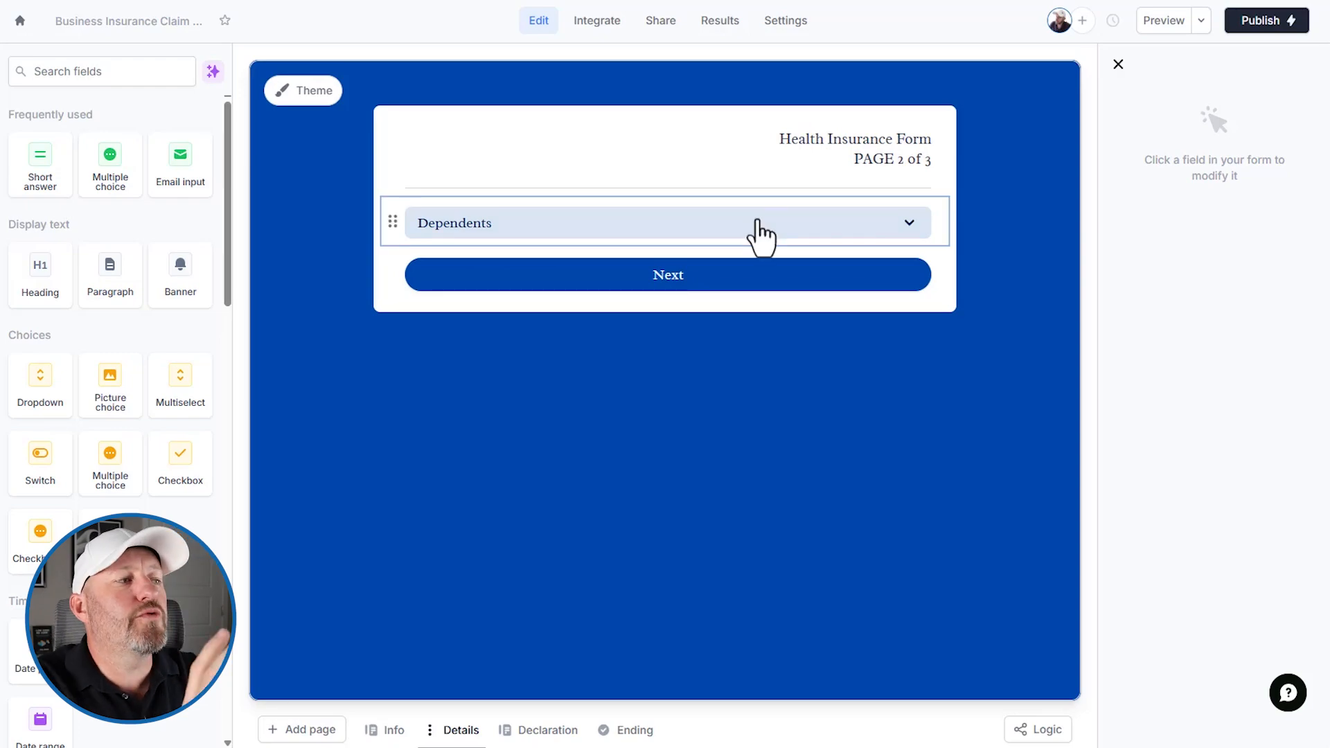
- Review the claim form's Info and Declaration pages and return to the Details page
left_click(382, 740)
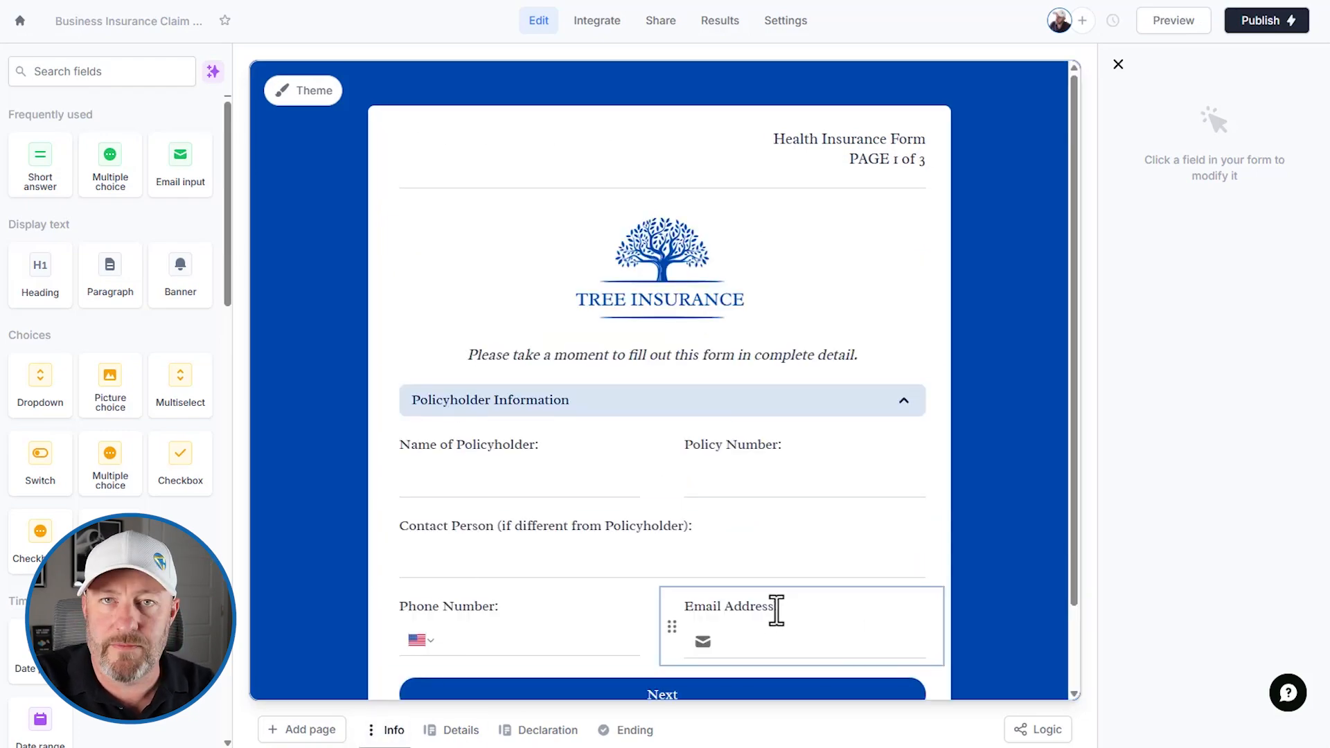
left_click(552, 738)
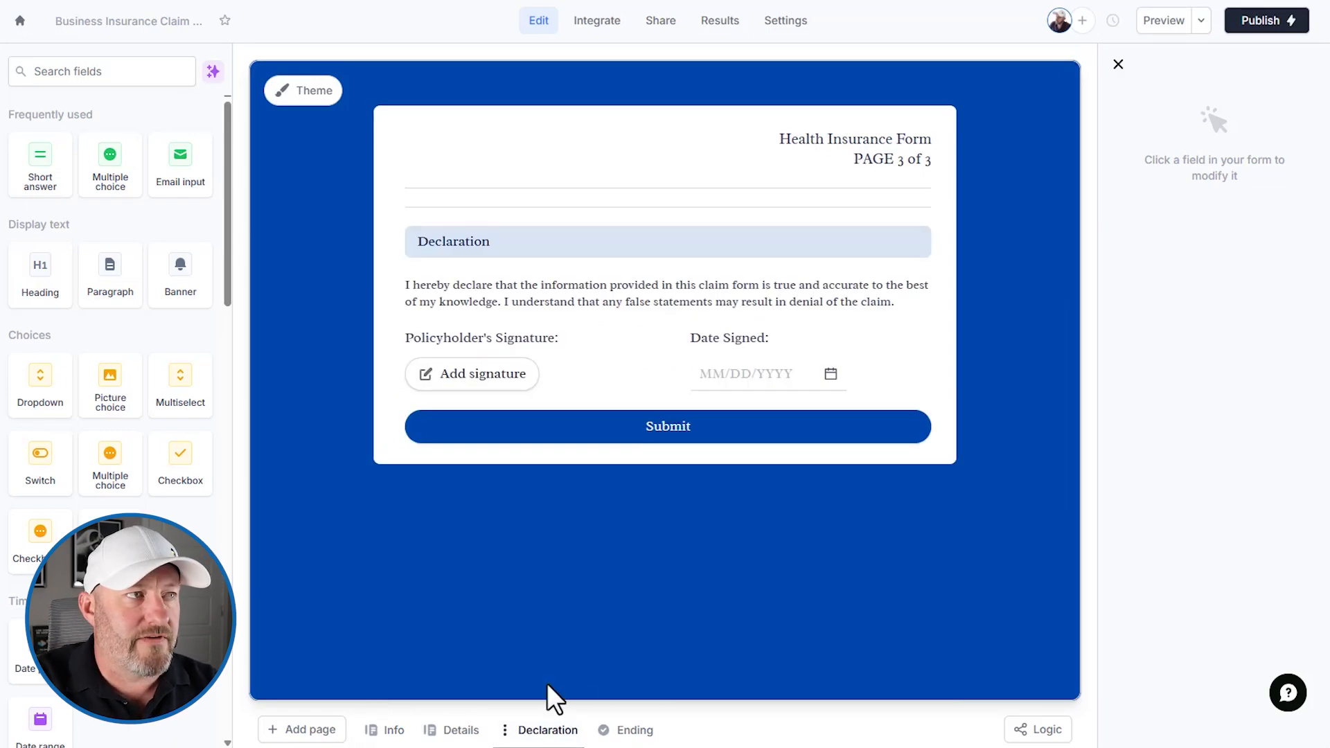
left_click(461, 730)
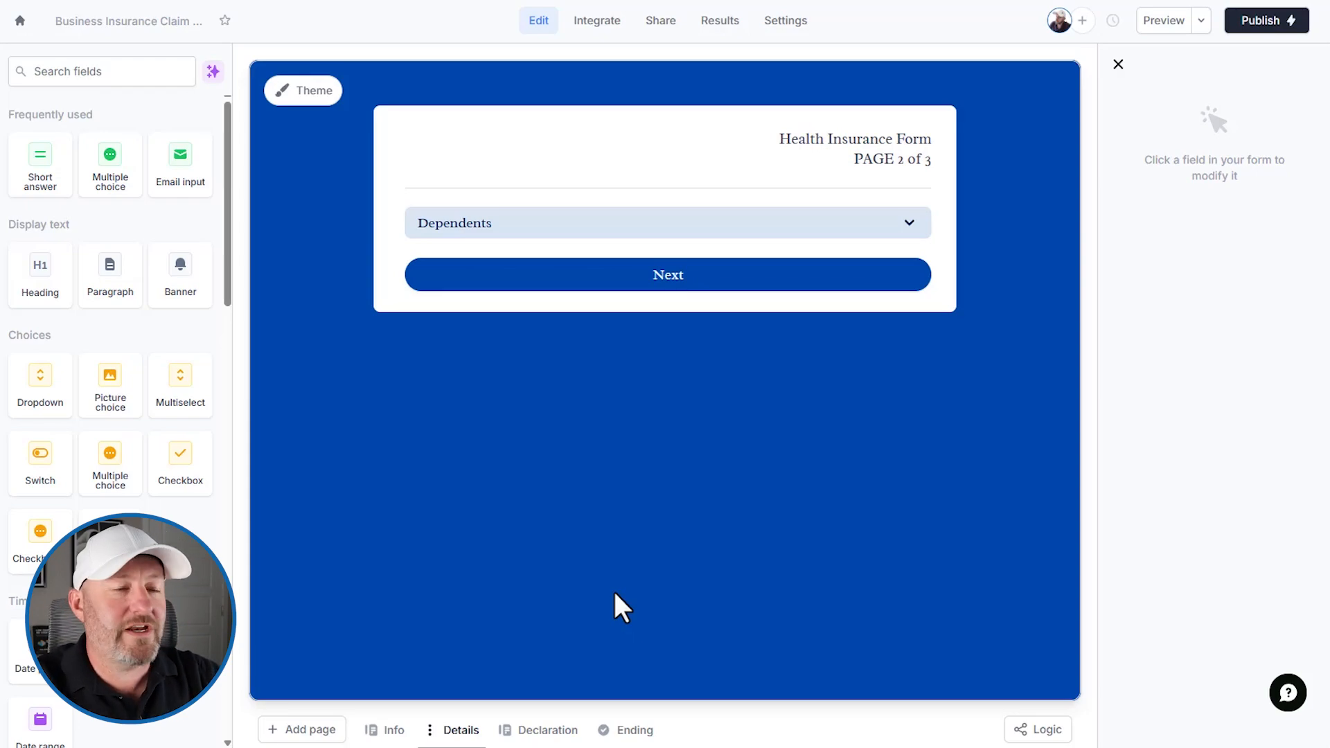
- Add a Subform field below the Dependents section on the Details page, labelled "Add your dependents here"
left_click(55, 73)
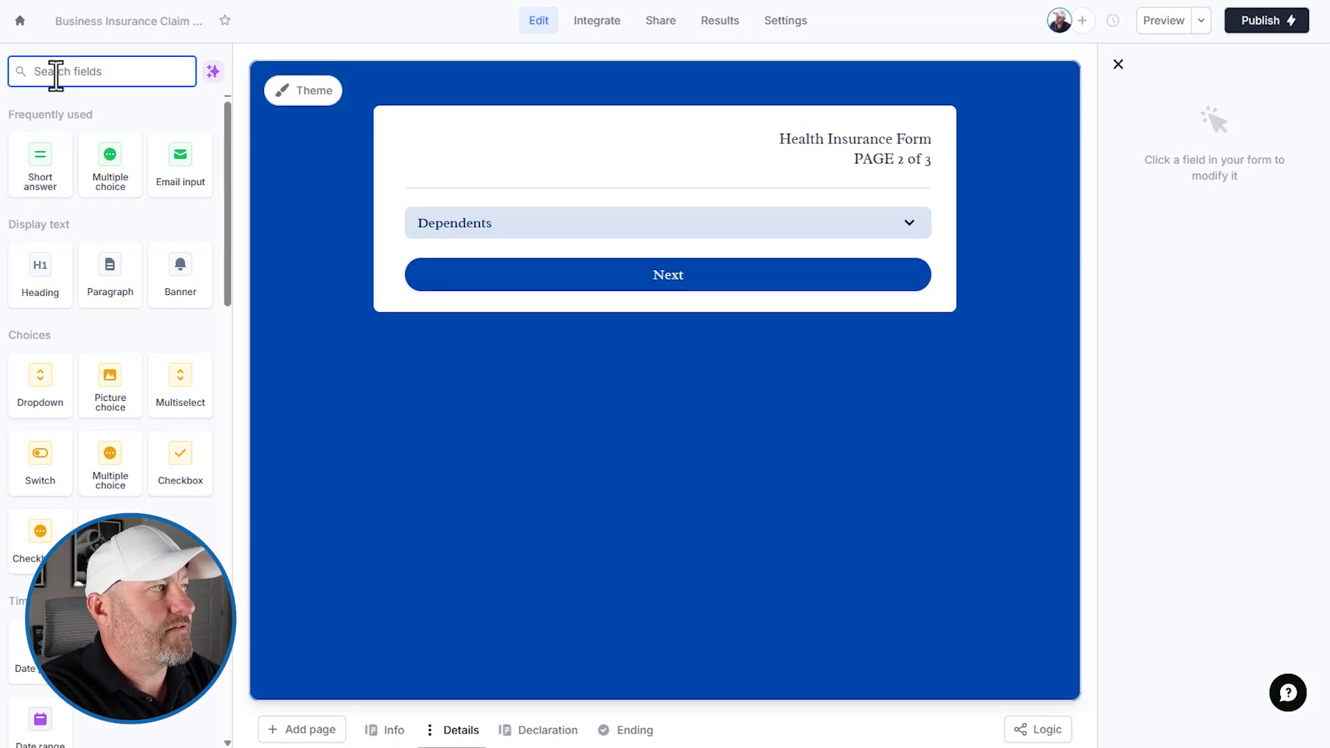
type("sub")
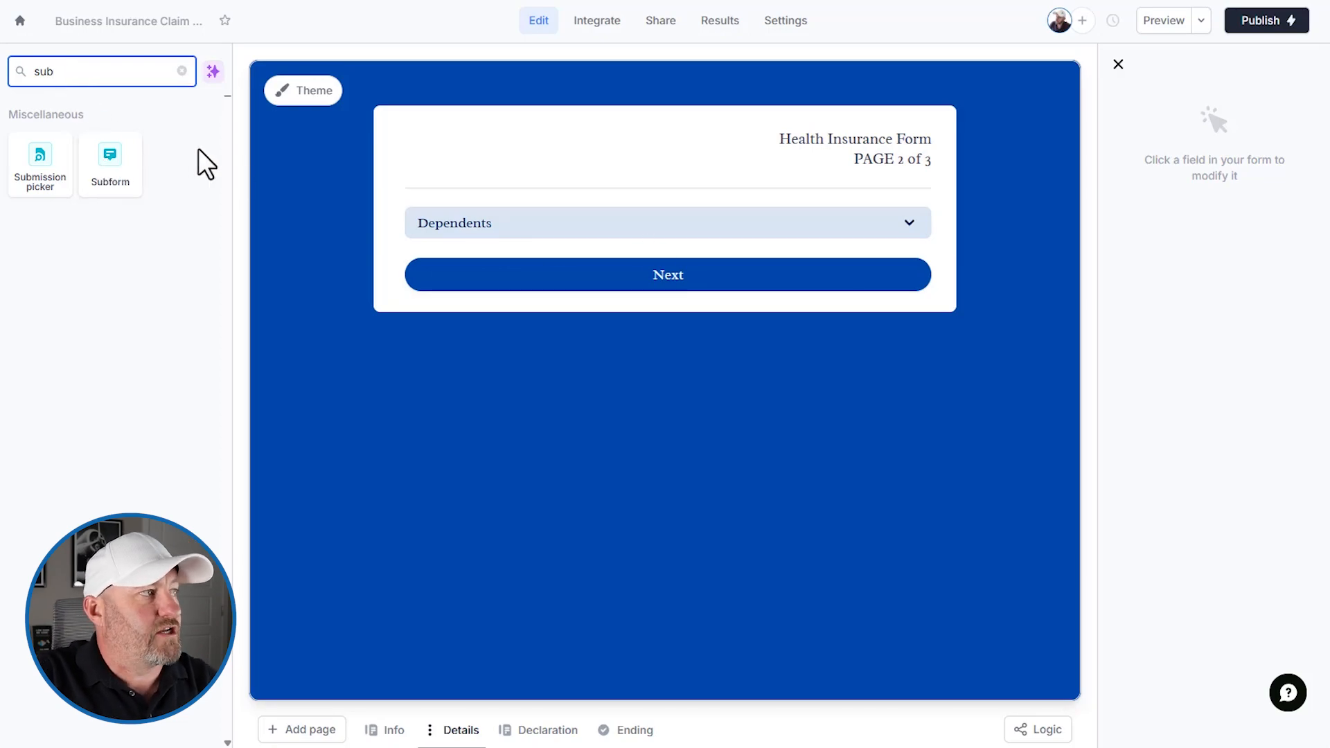
left_click(119, 177)
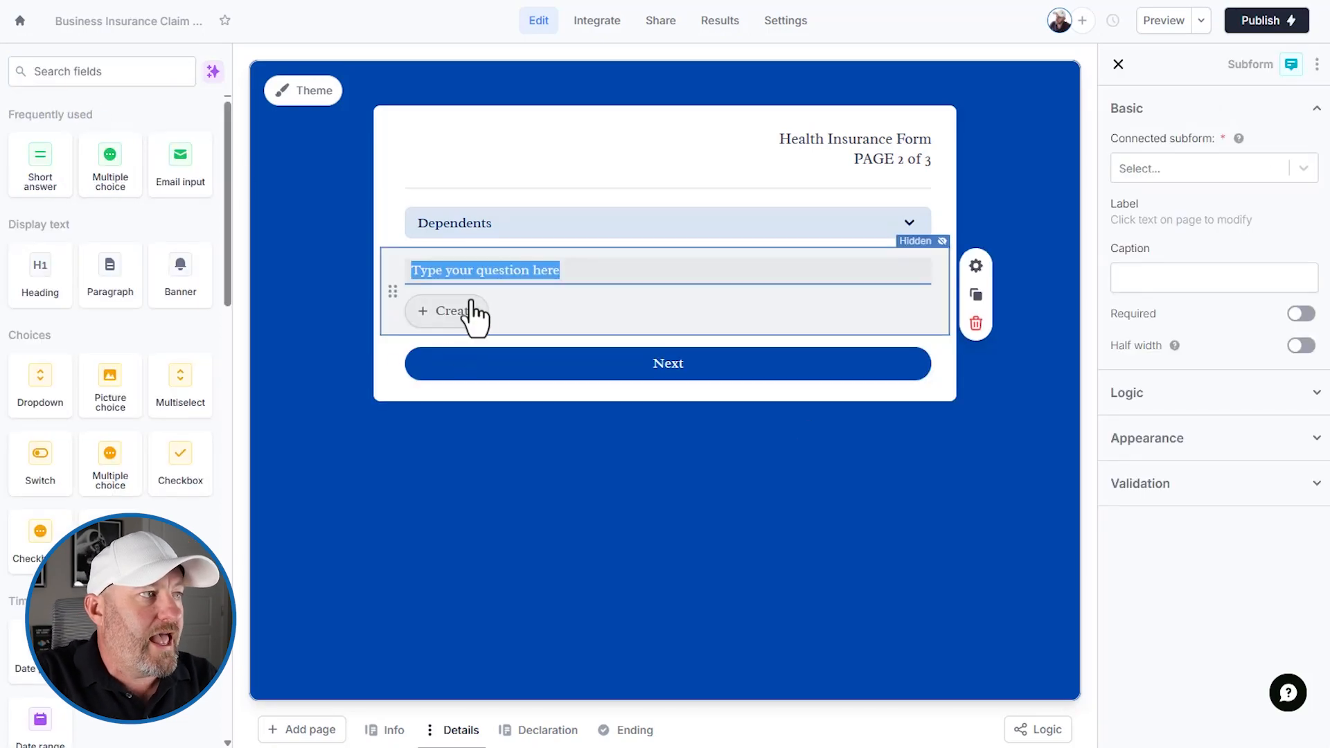
type("Add ")
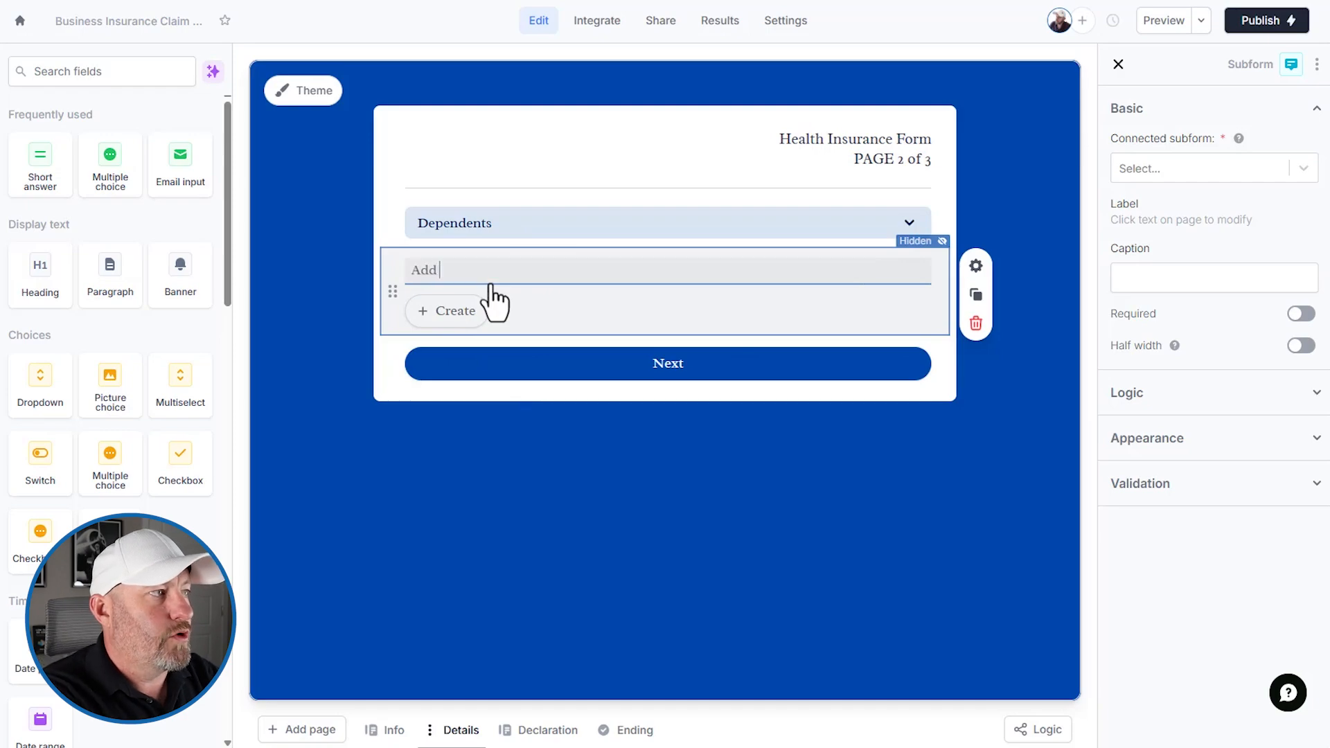
type("your dep")
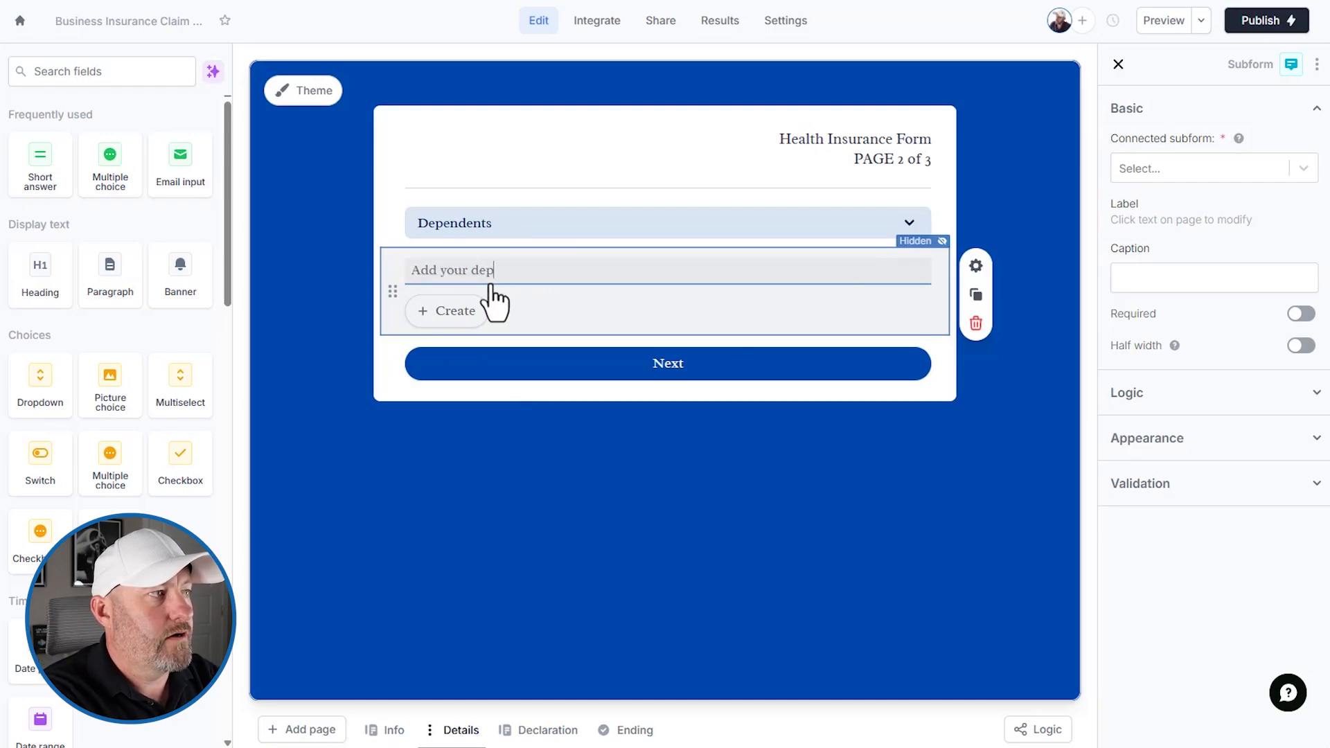
type("endents here")
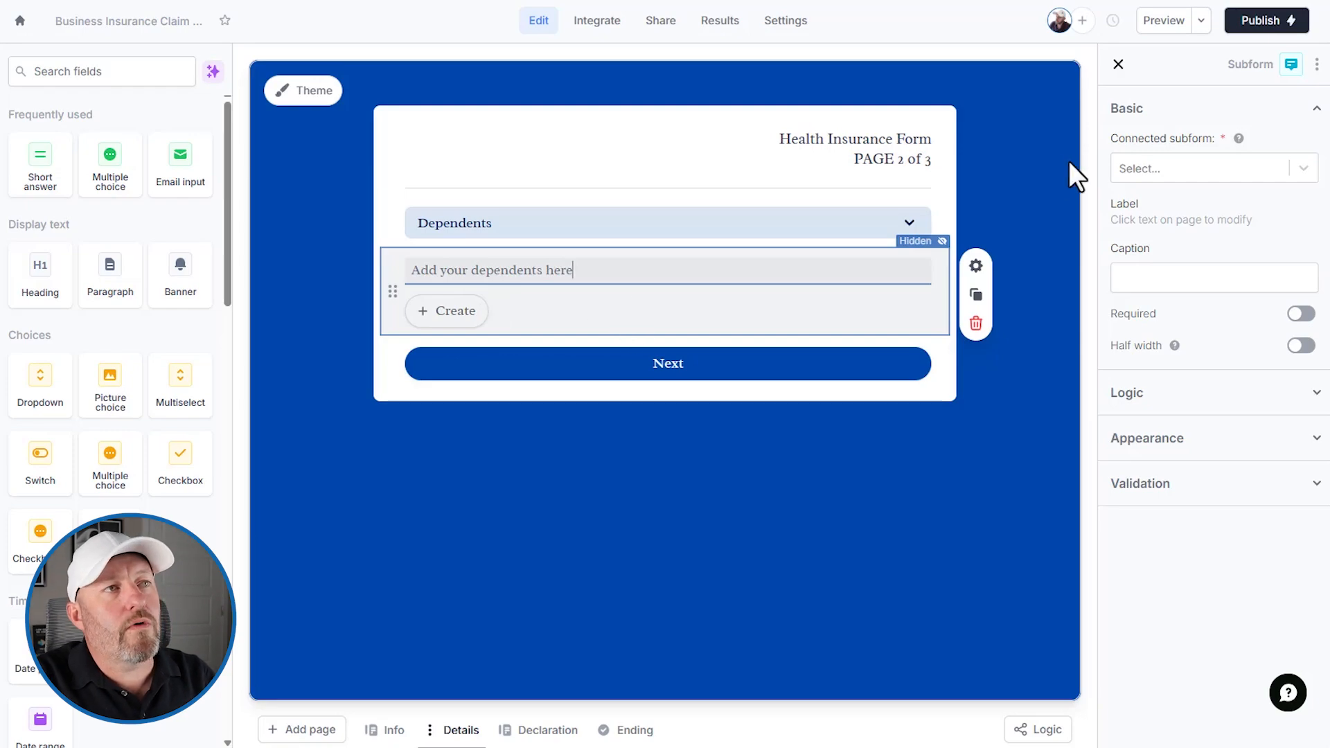
- Connect the subform field to the Dependents form with Dependent's Name as the main field, keeping it at full width
left_click(1161, 170)
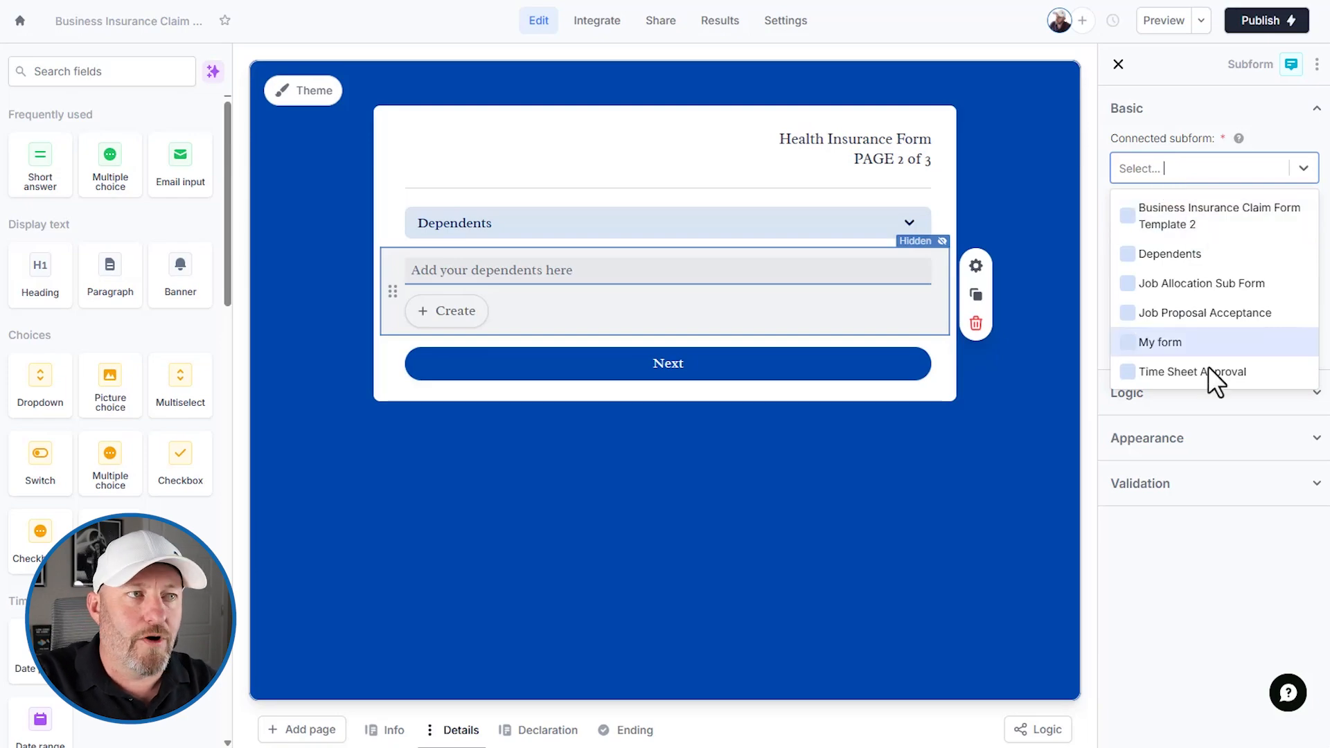
left_click(1183, 253)
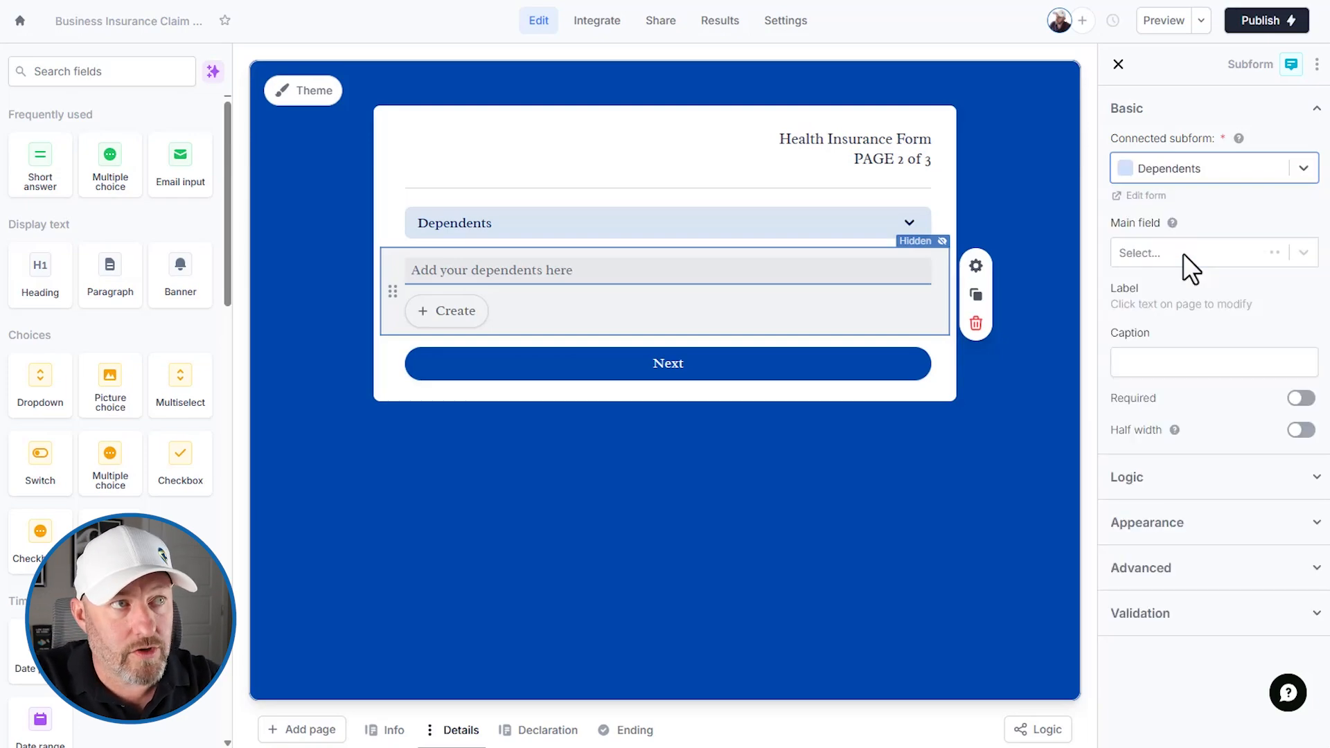
left_click(1182, 252)
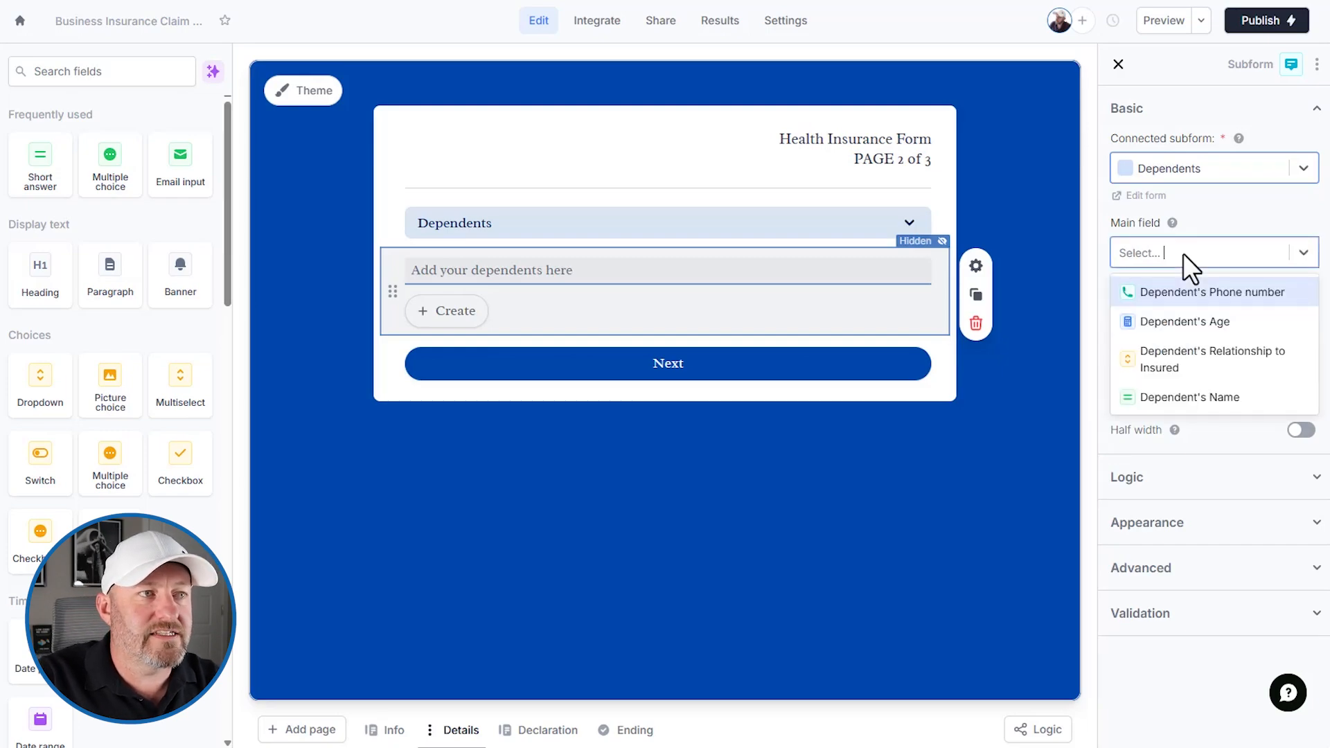
left_click(1206, 397)
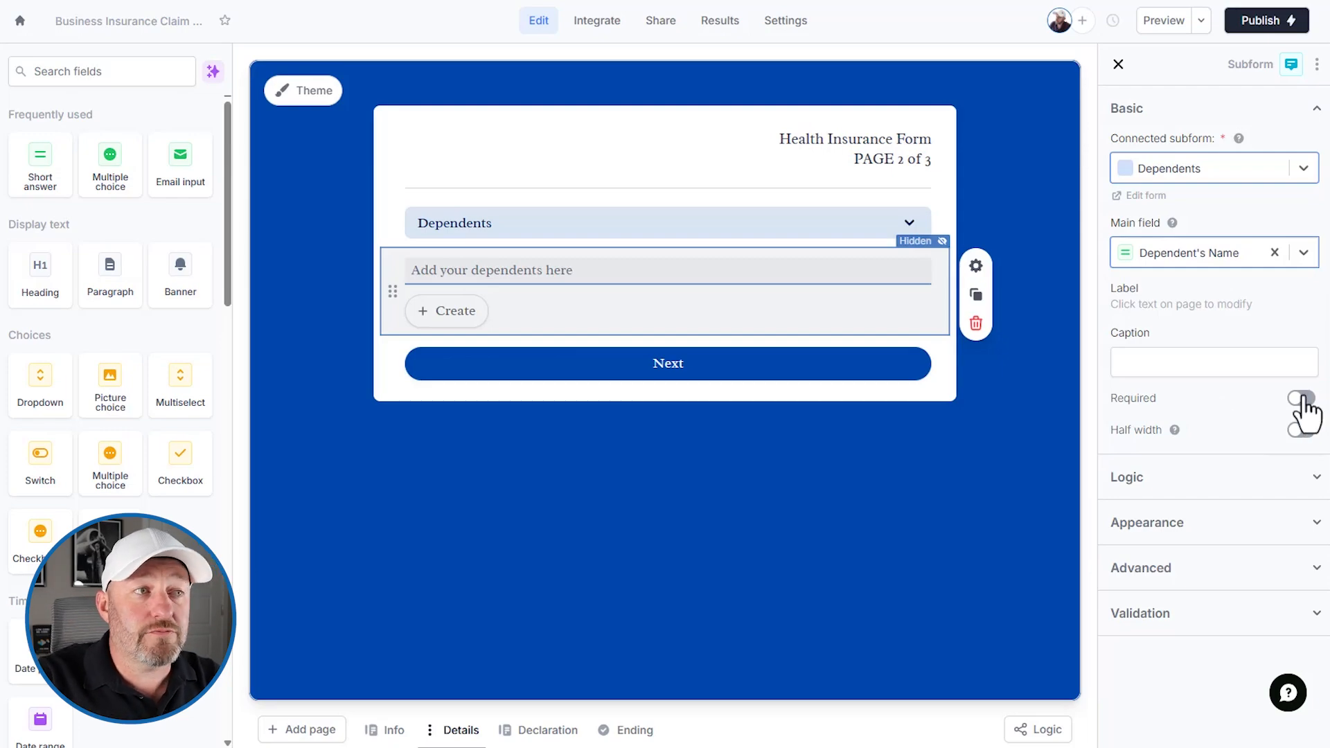
left_click(1302, 431)
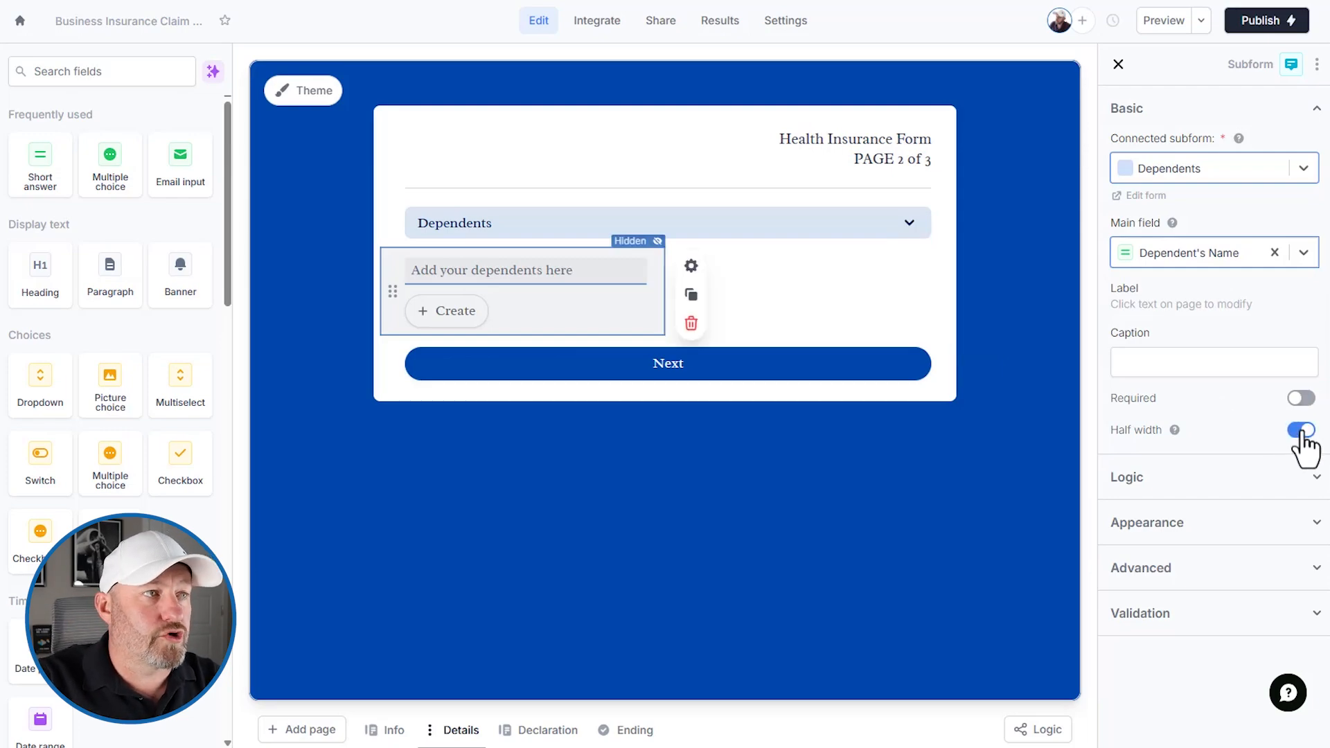
left_click(1302, 431)
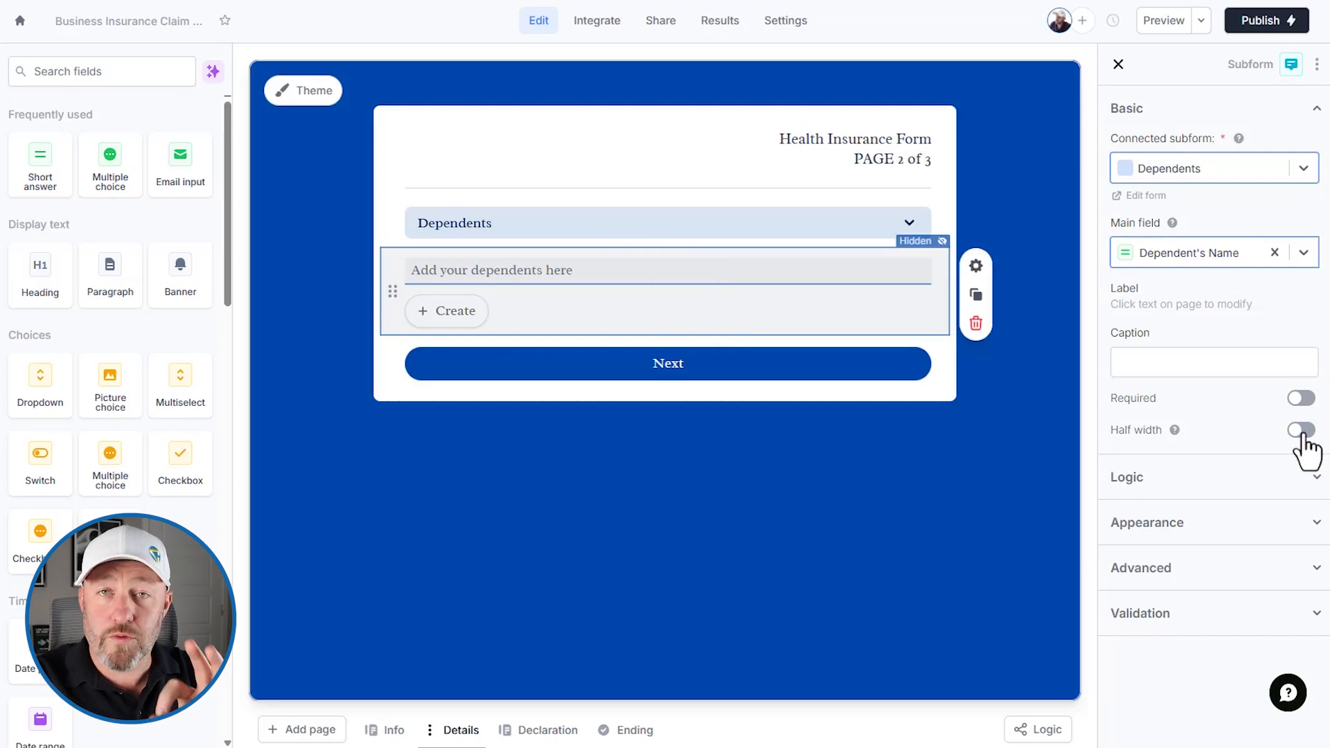
- Limit the subform's maximum submissions to 3 in its validation settings, without requiring a minimum
left_click(1234, 620)
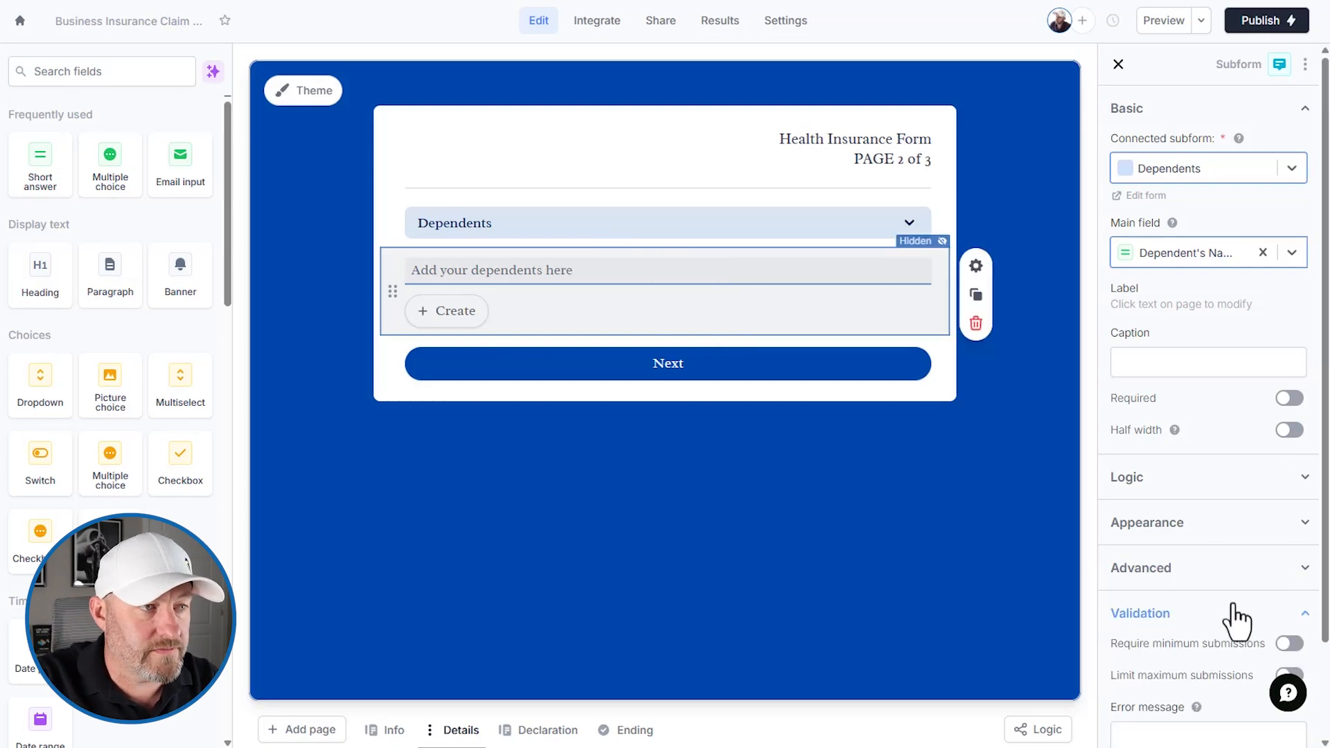
scroll(1234, 616, "down", 2)
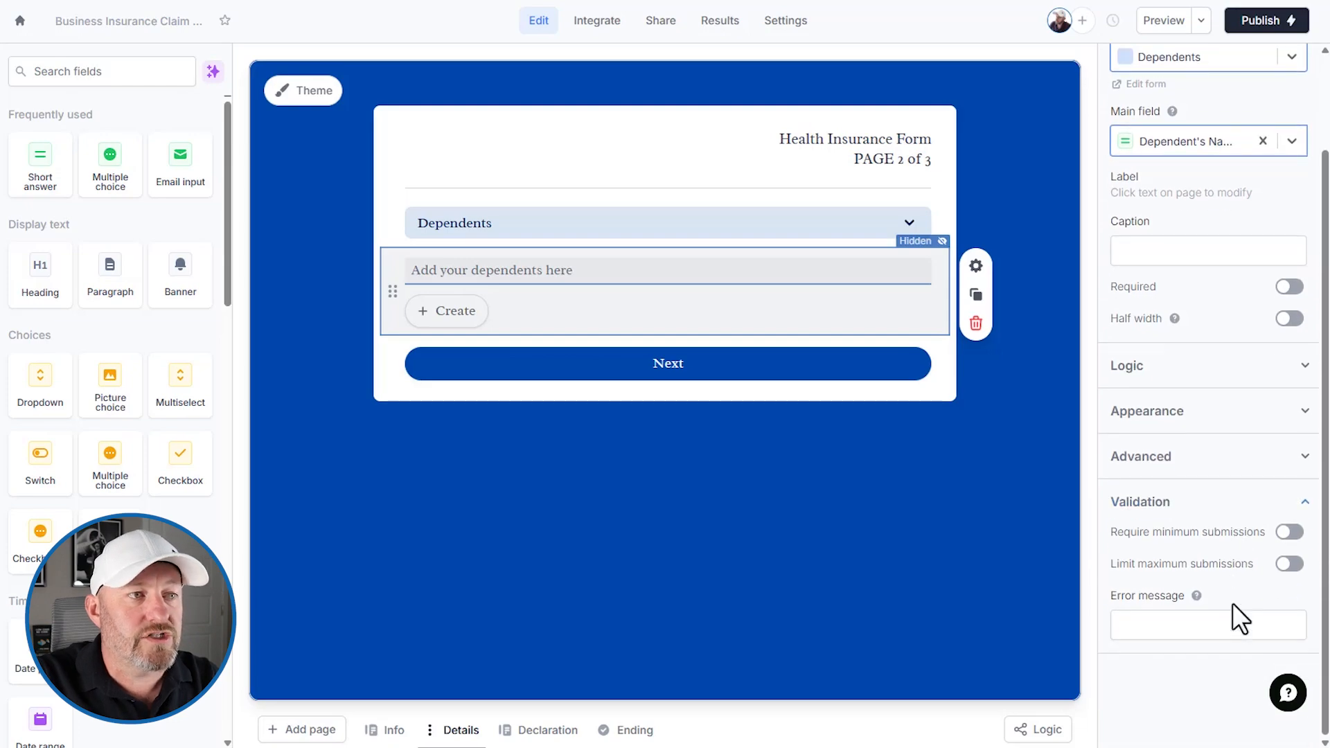
left_click(1289, 534)
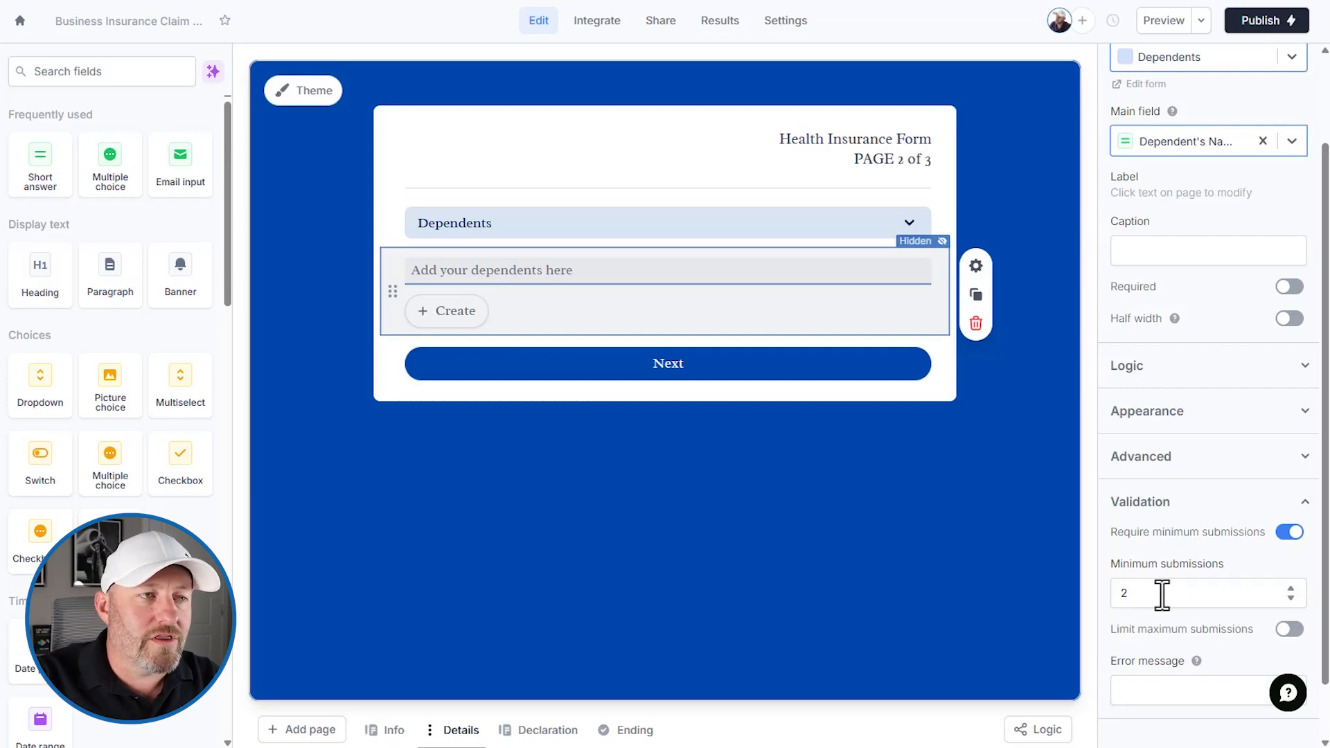
left_click(1289, 532)
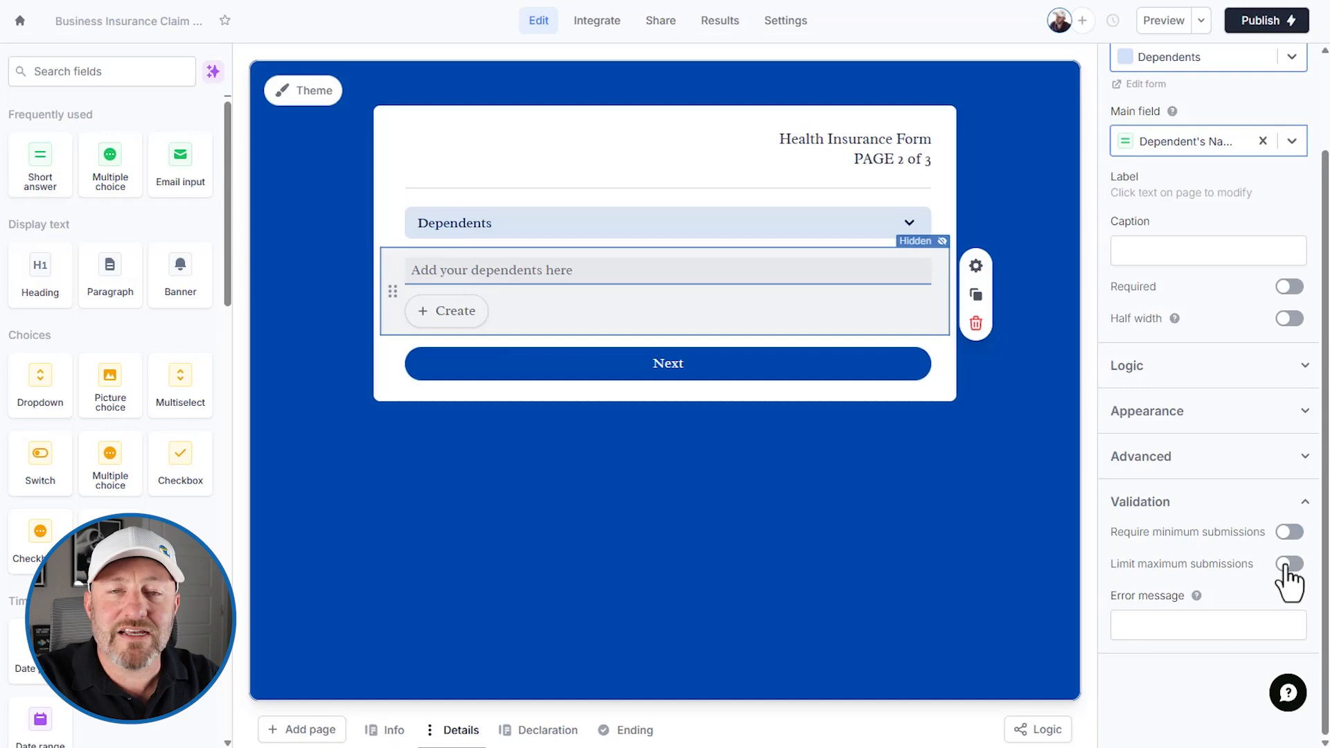
left_click(1286, 565)
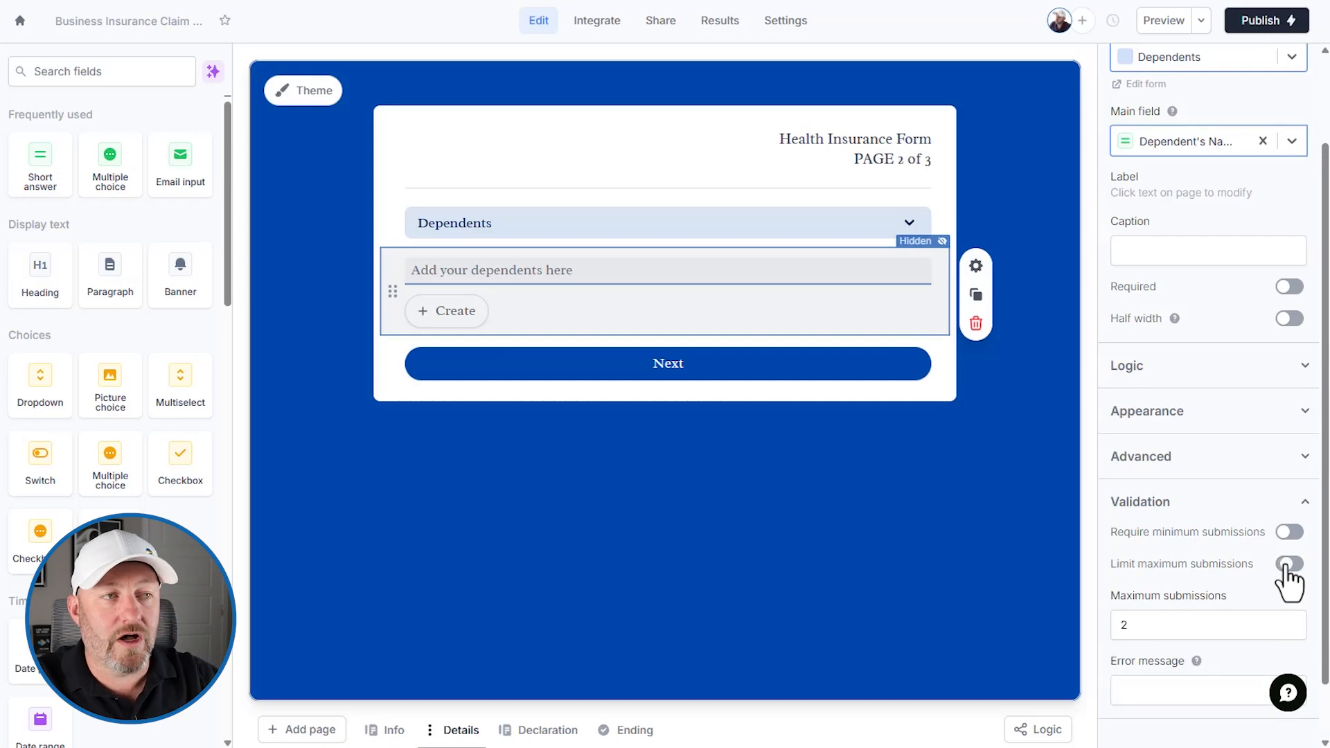
left_click_drag(1140, 624, 1120, 622)
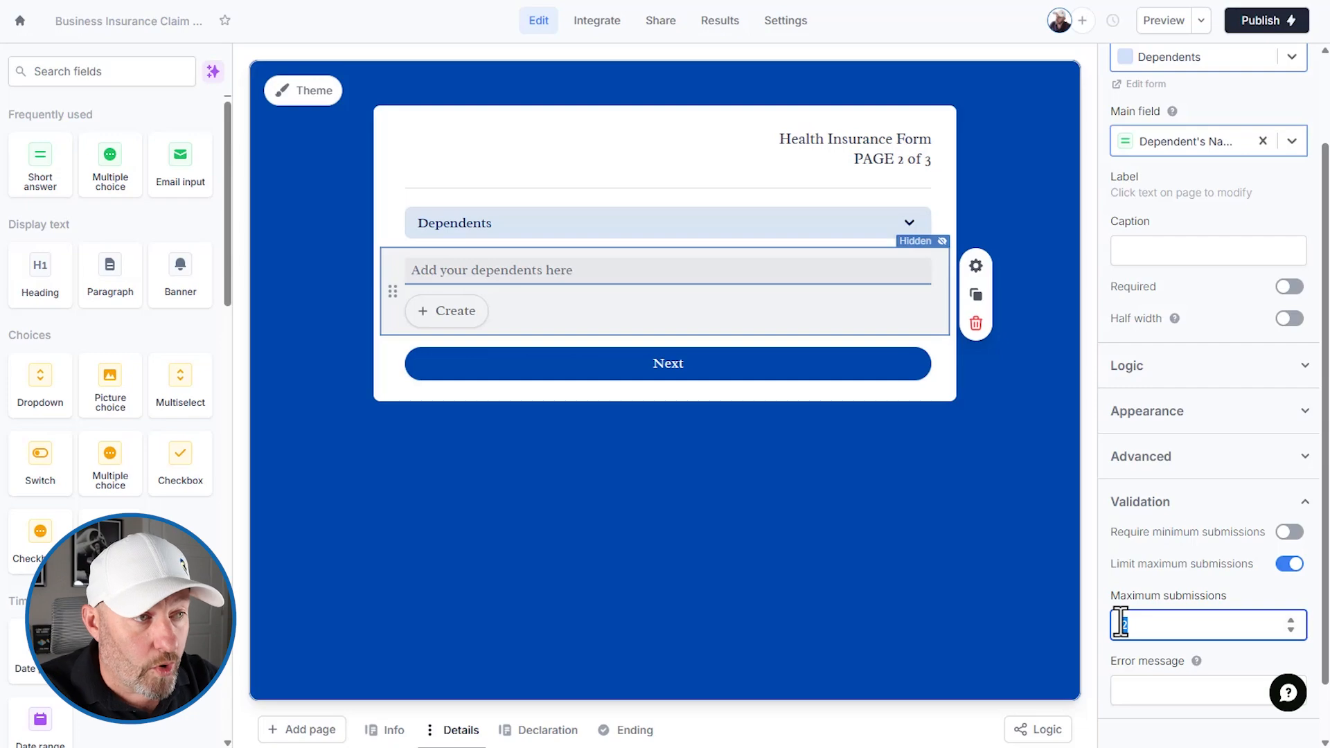
type("3")
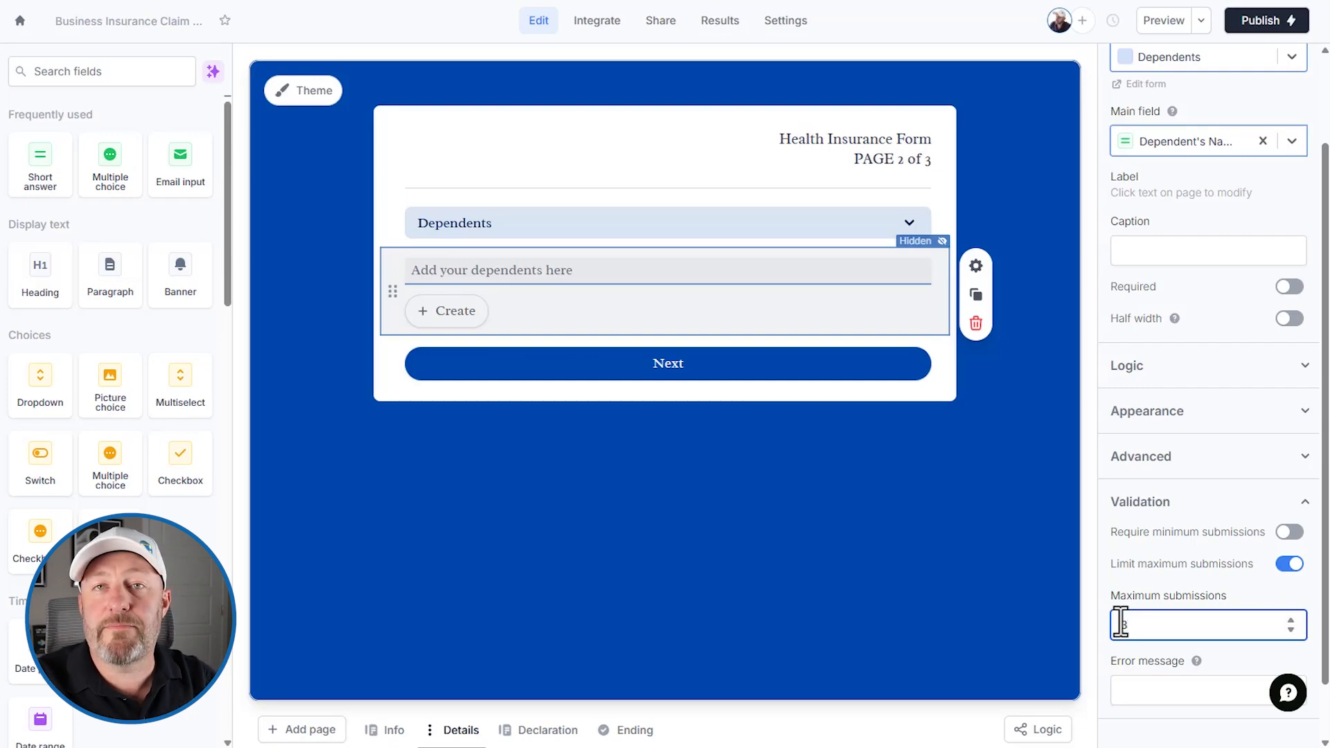
left_click(1008, 540)
left_click(764, 311)
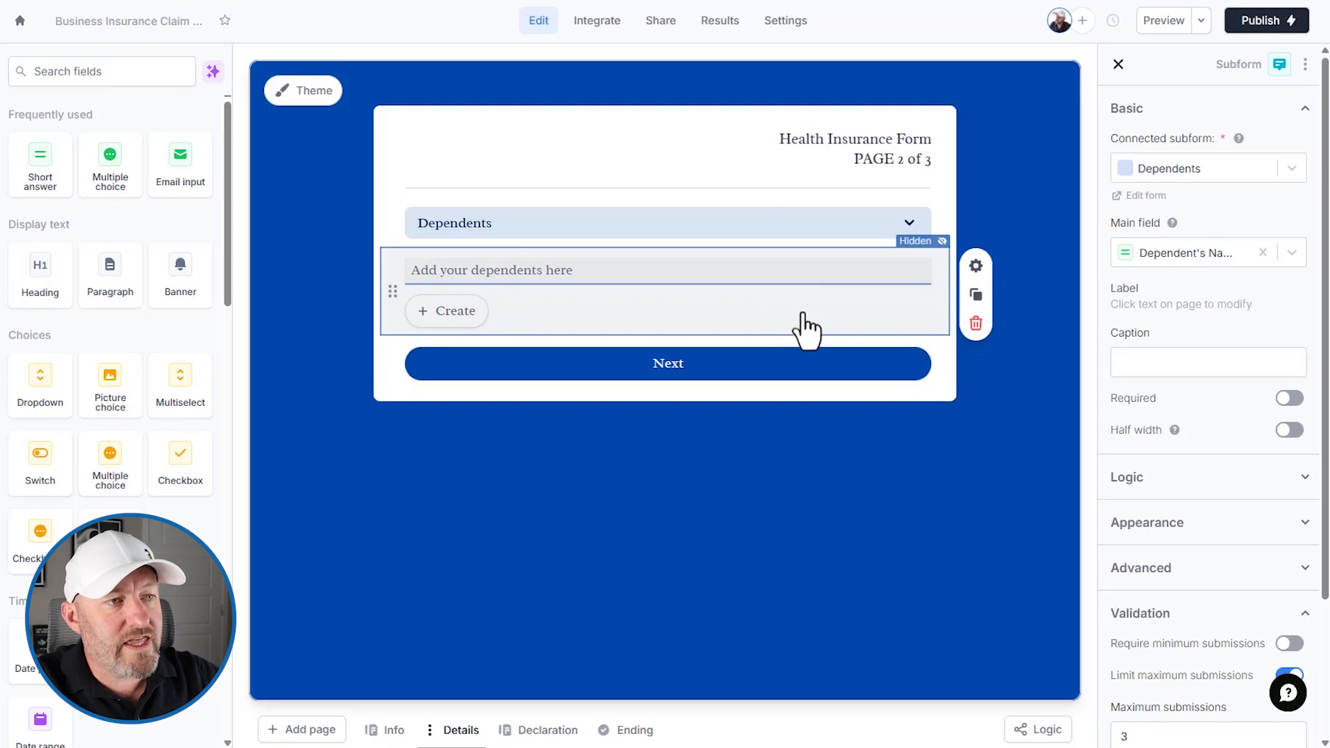
scroll(1226, 582, "down", 3)
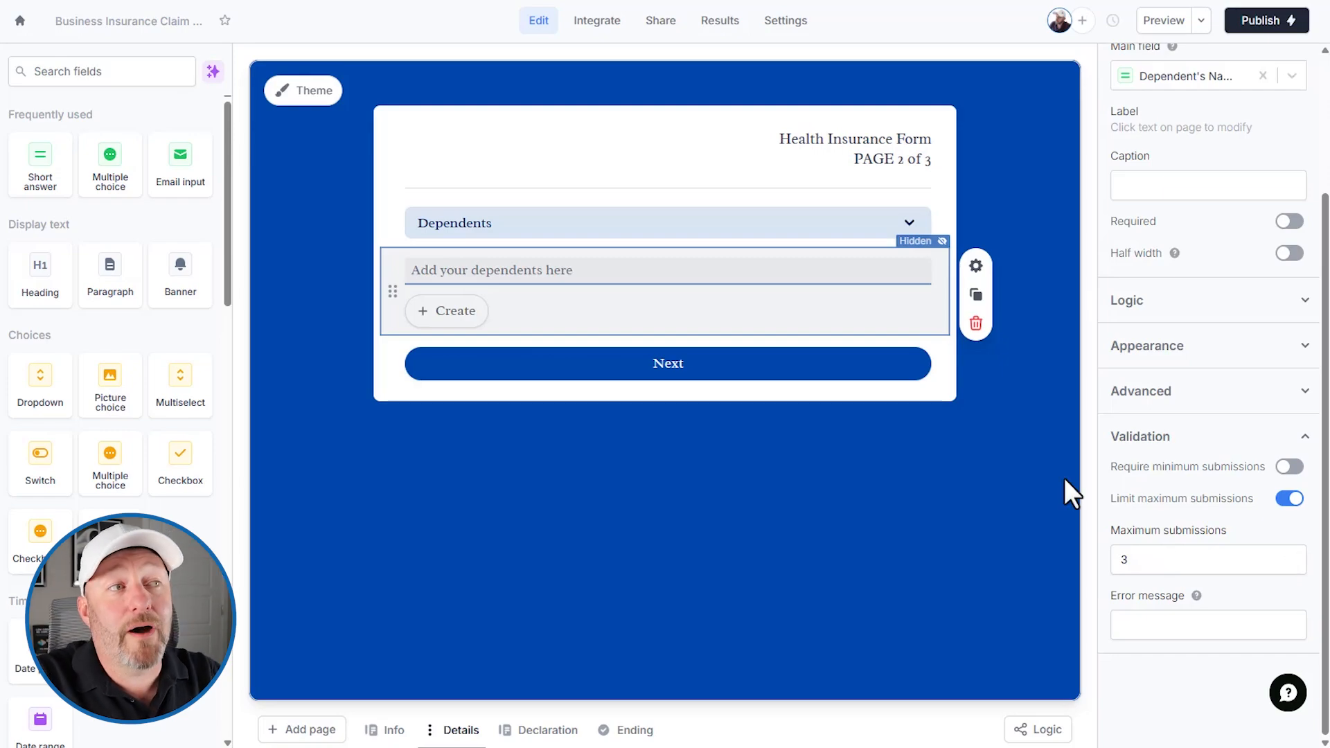
- Publish the insurance claim form and open its live form link
left_click(1255, 26)
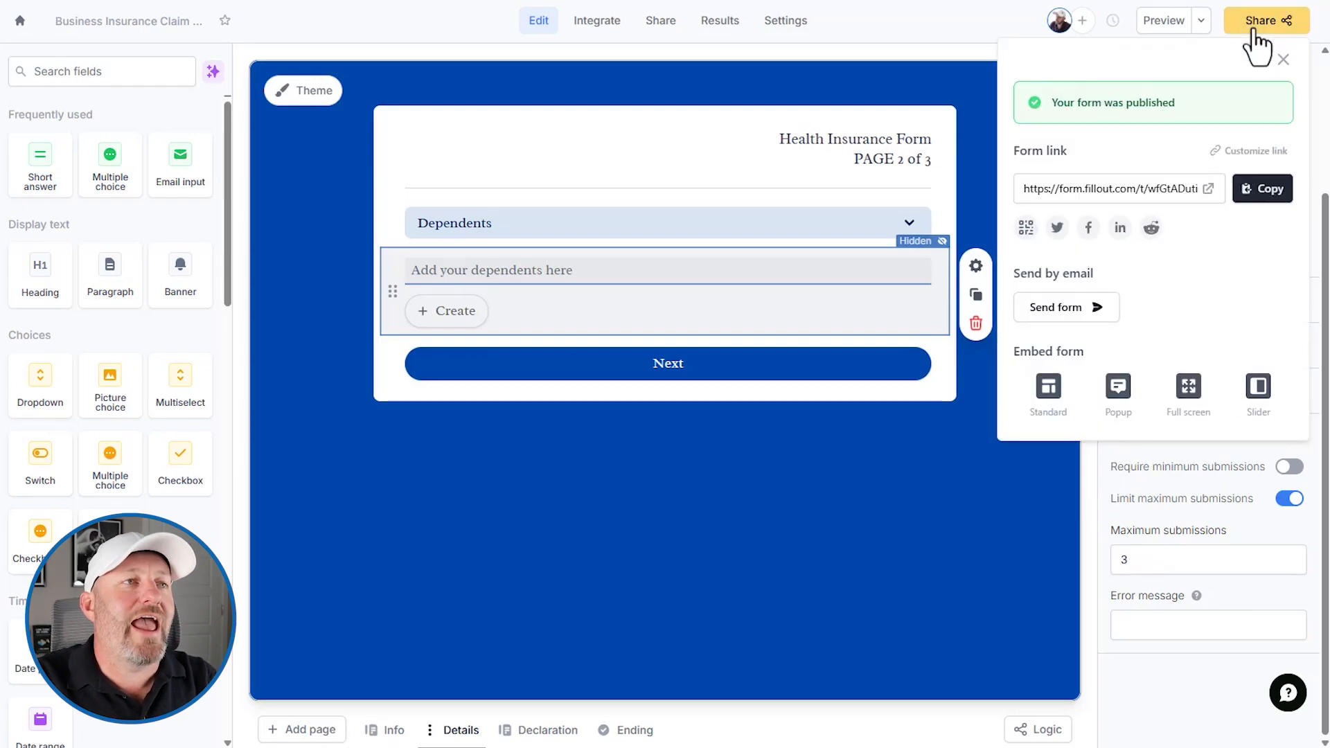
left_click(1209, 191)
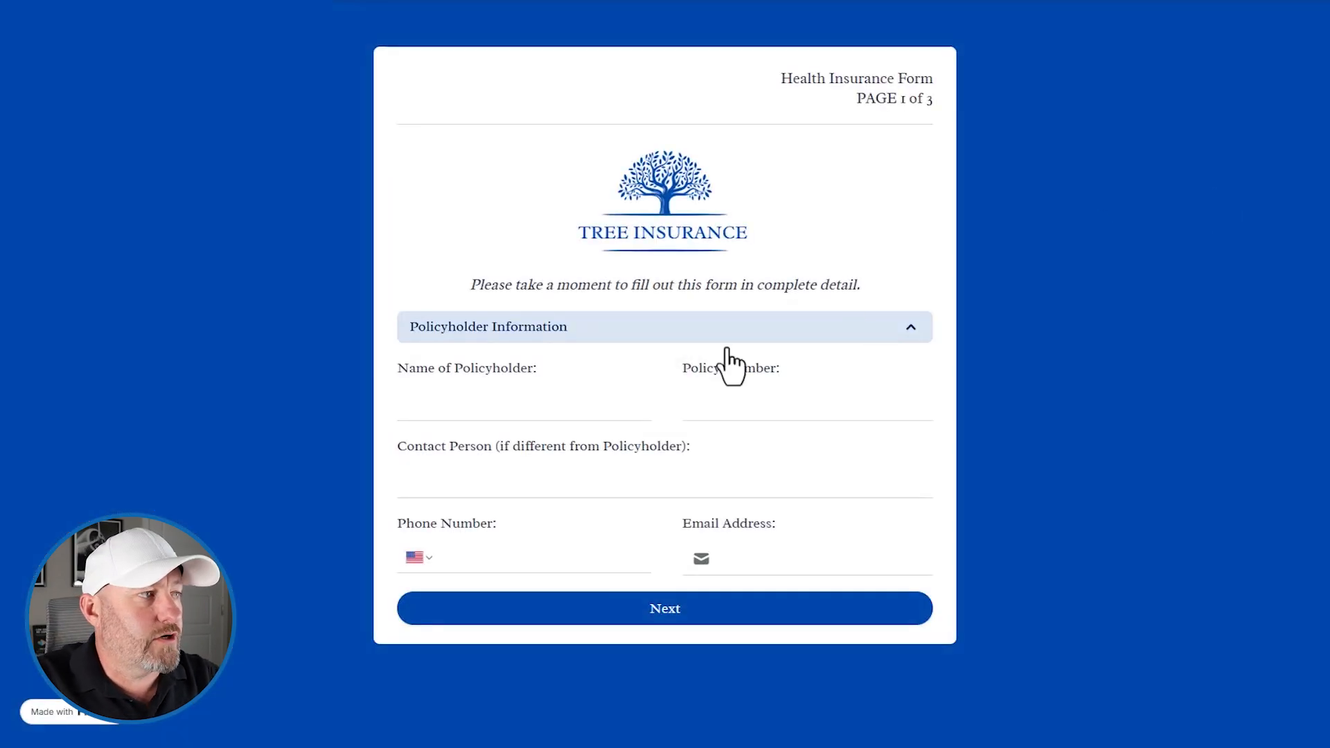
- Fill in the policyholder's name and policy number on the live form's first page and continue to page 2
left_click(545, 399)
type("Gareth")
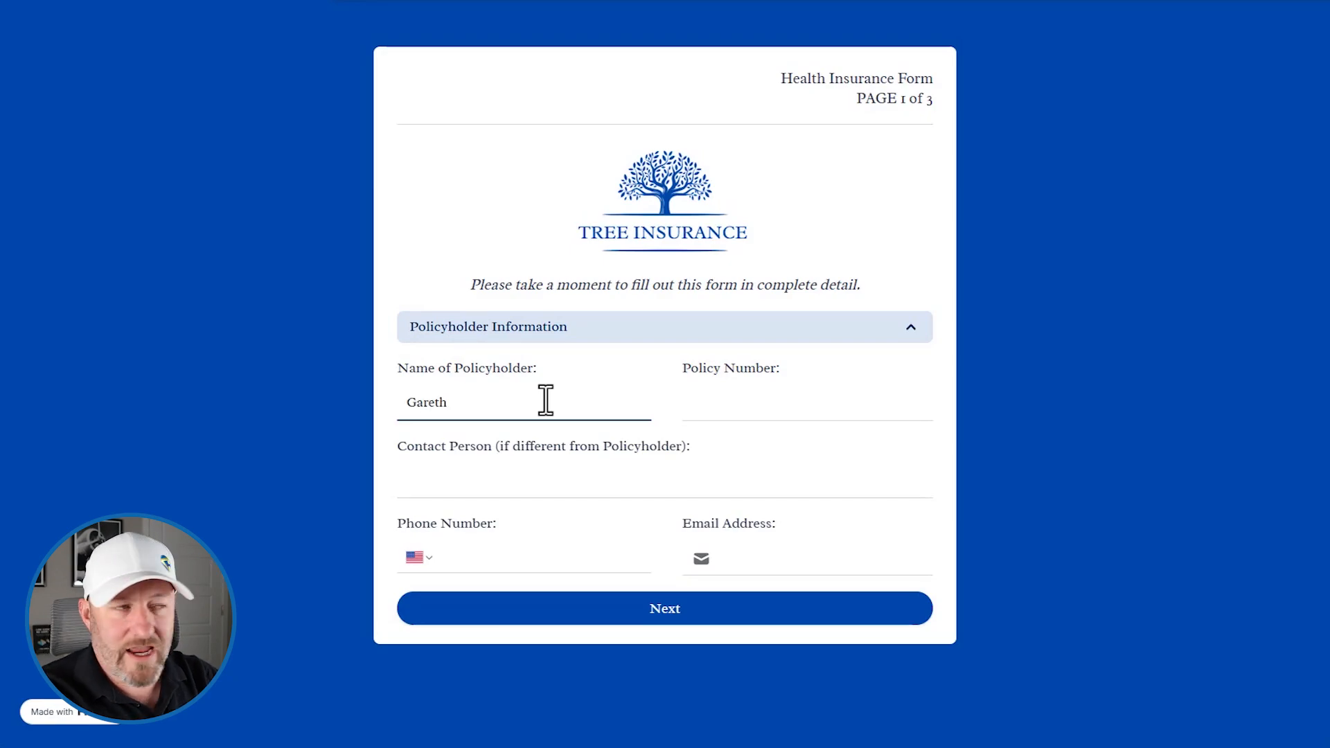
key("Tab")
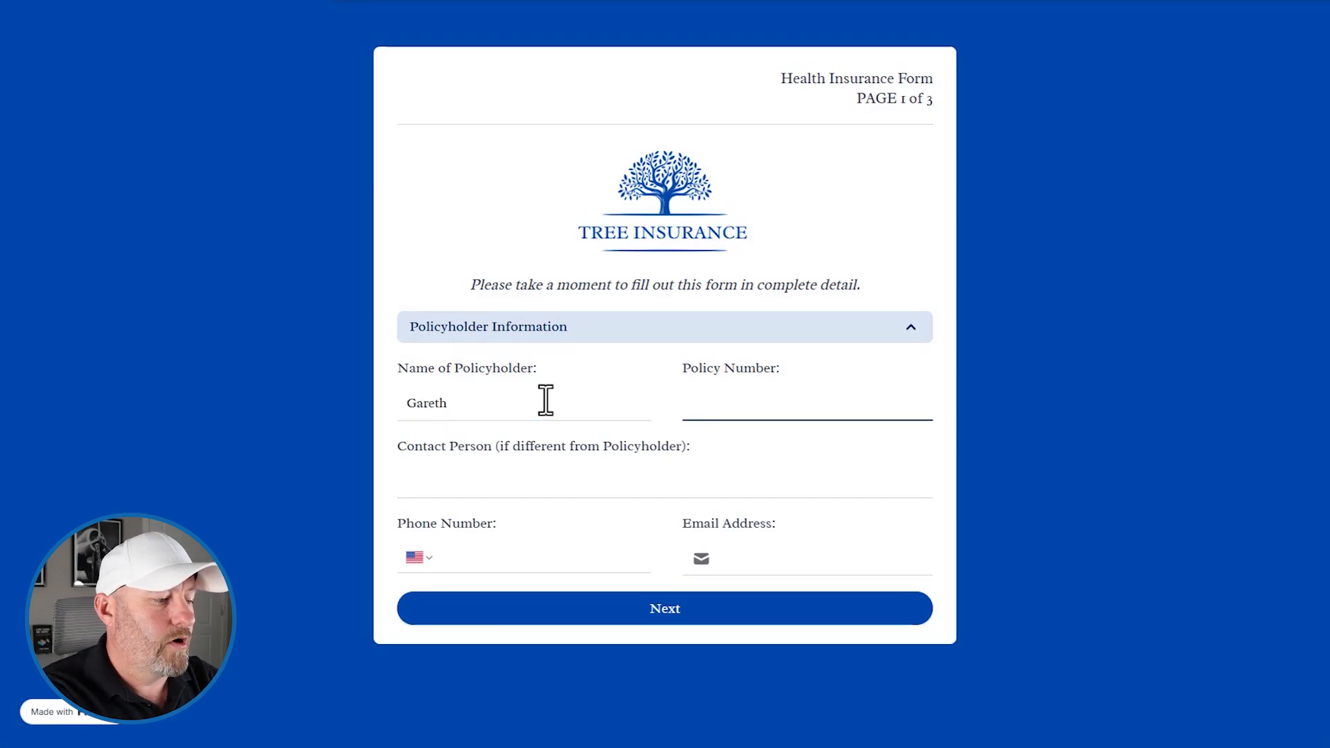
type("123")
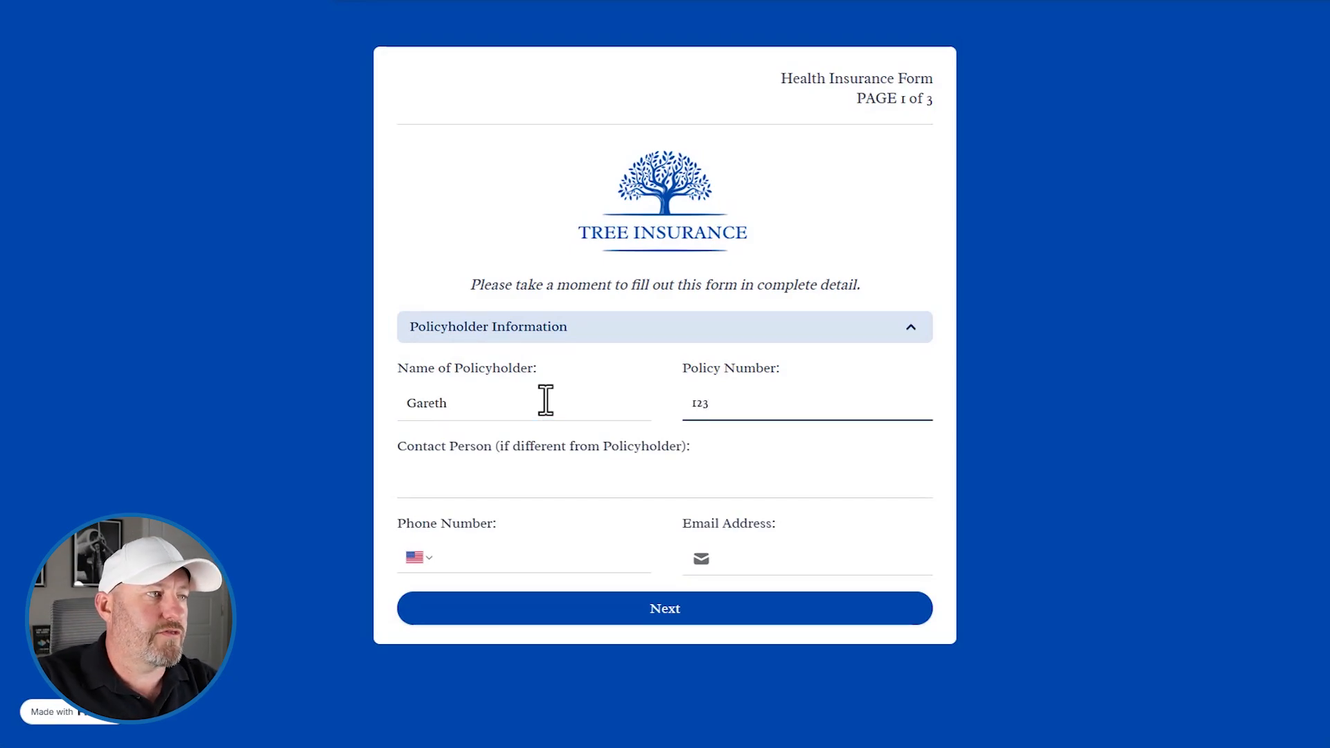
left_click(456, 492)
left_click(473, 557)
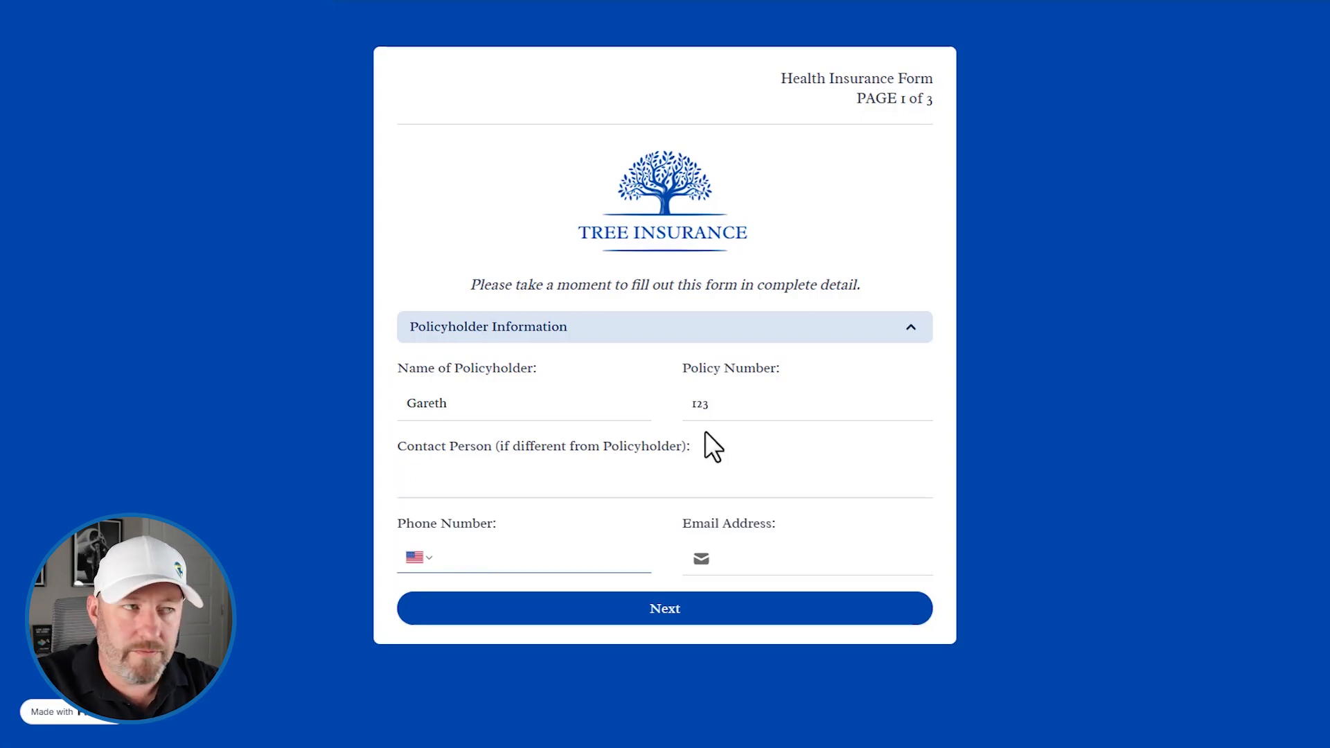
left_click(678, 612)
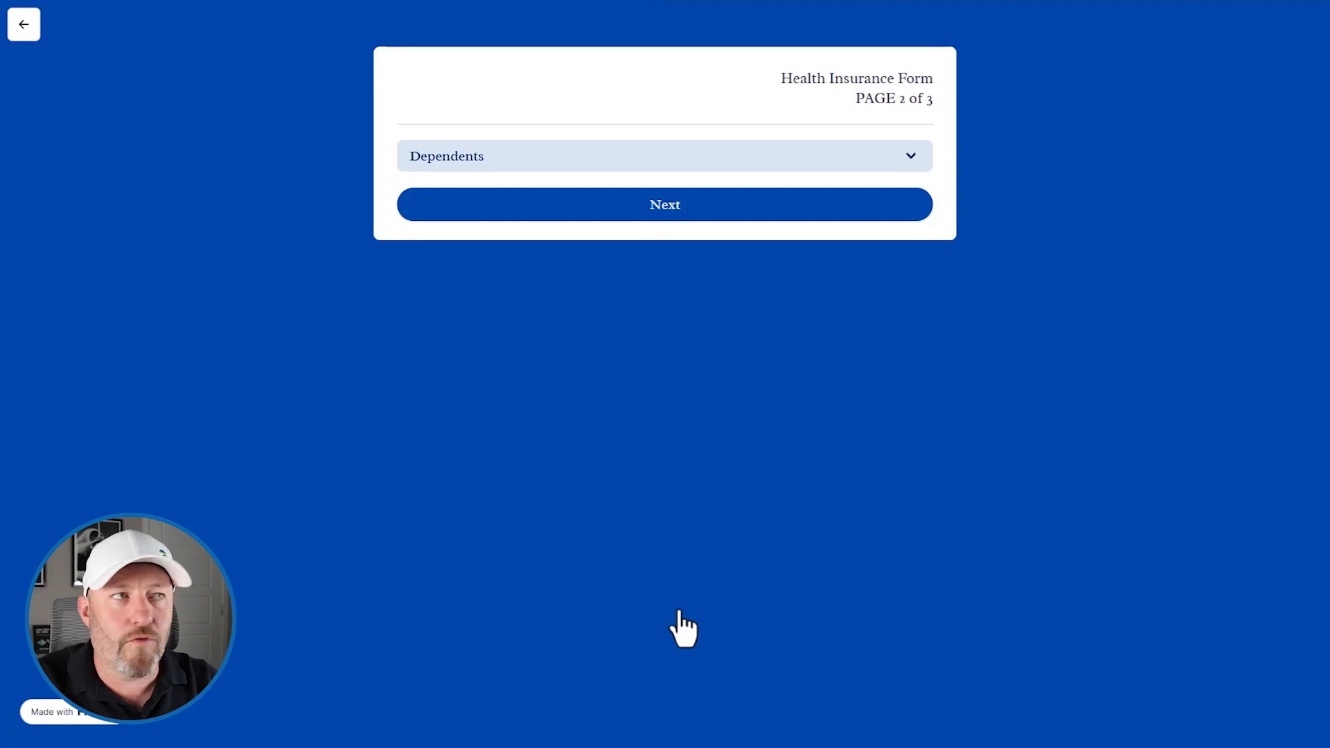
- Create a new entry in the Dependents section and enter the dependent's name and phone number
left_click(696, 157)
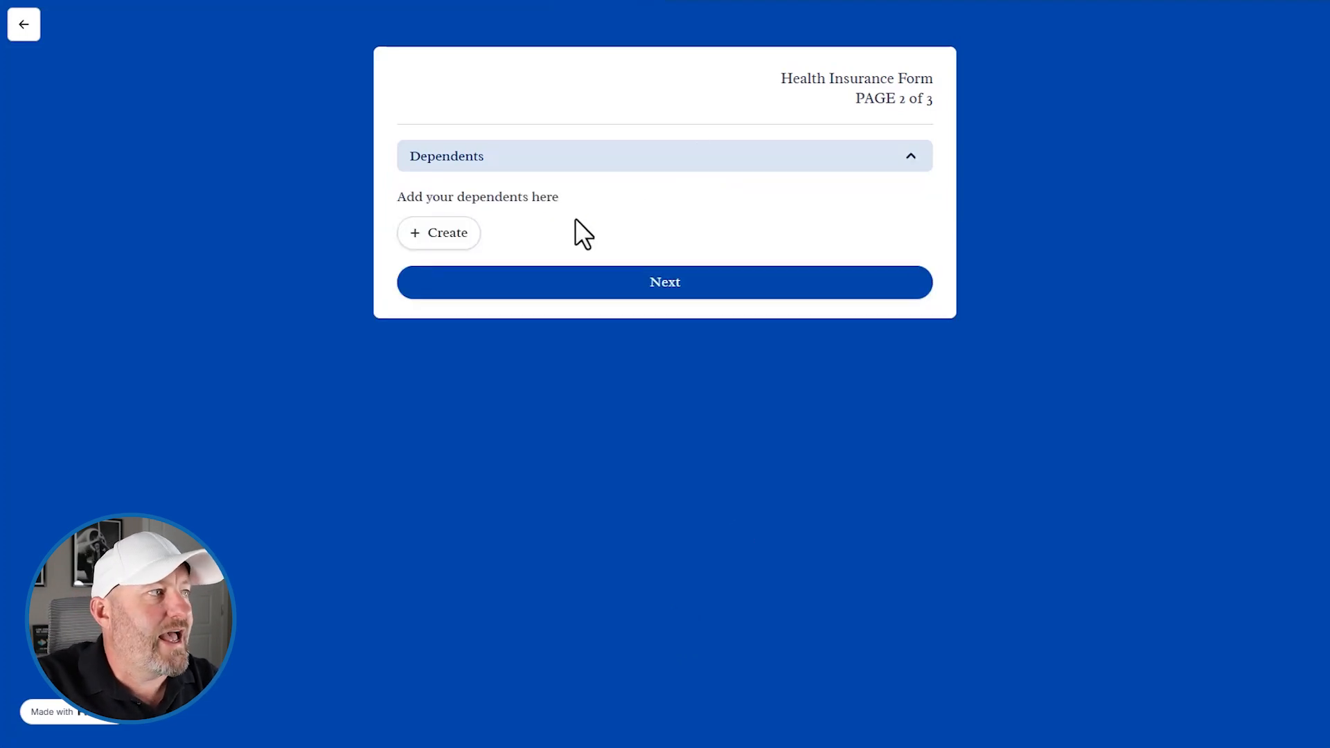
left_click(442, 234)
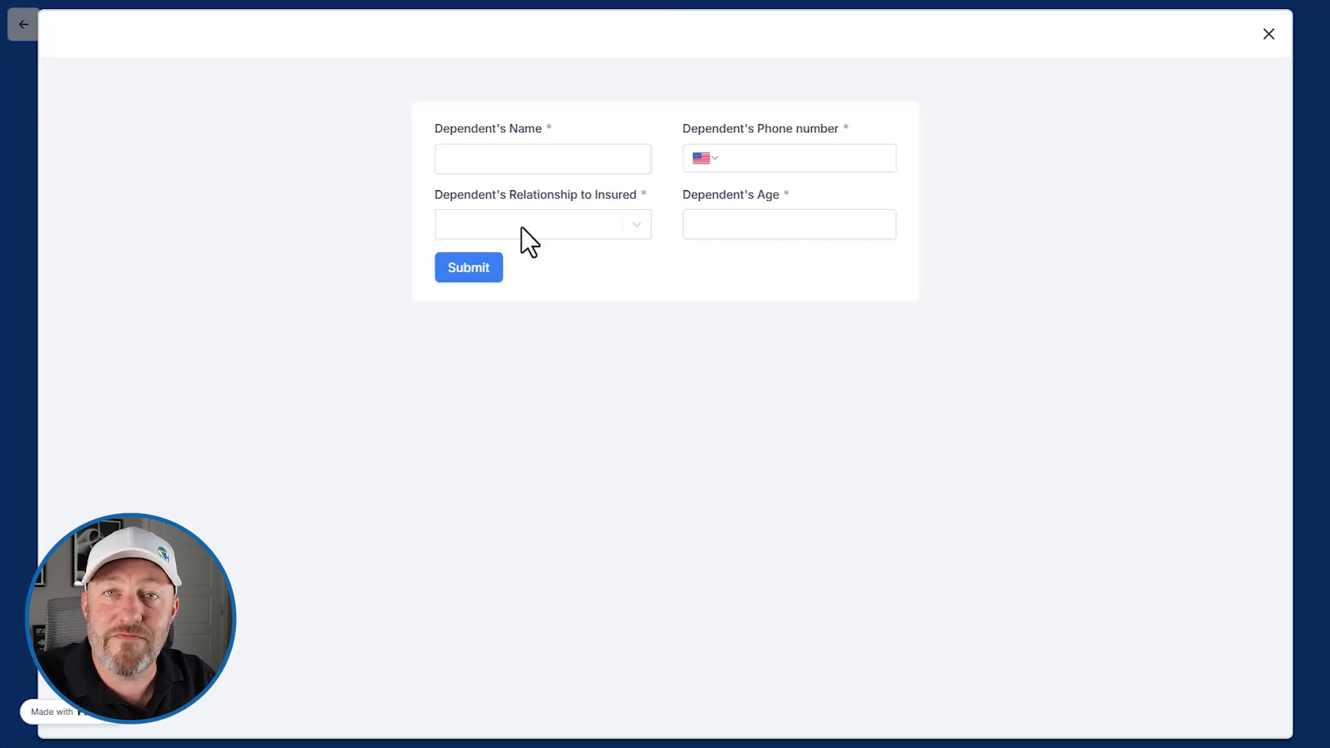
left_click(494, 163)
type("Evan")
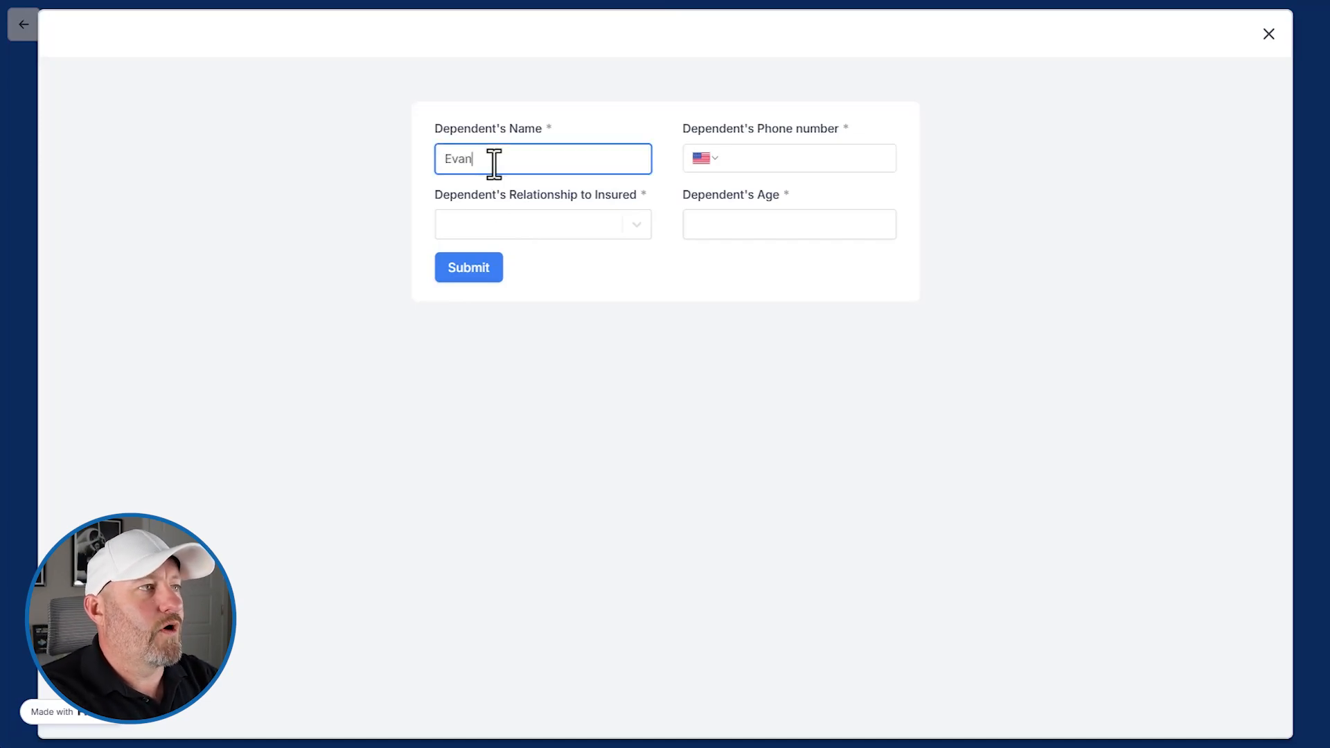
key("Tab")
key("Tab")
type("888) 555-1212")
key("Tab")
- Choose Child as the dependent's relationship to the insured, enter age 30, and try to submit the entry
left_click(547, 234)
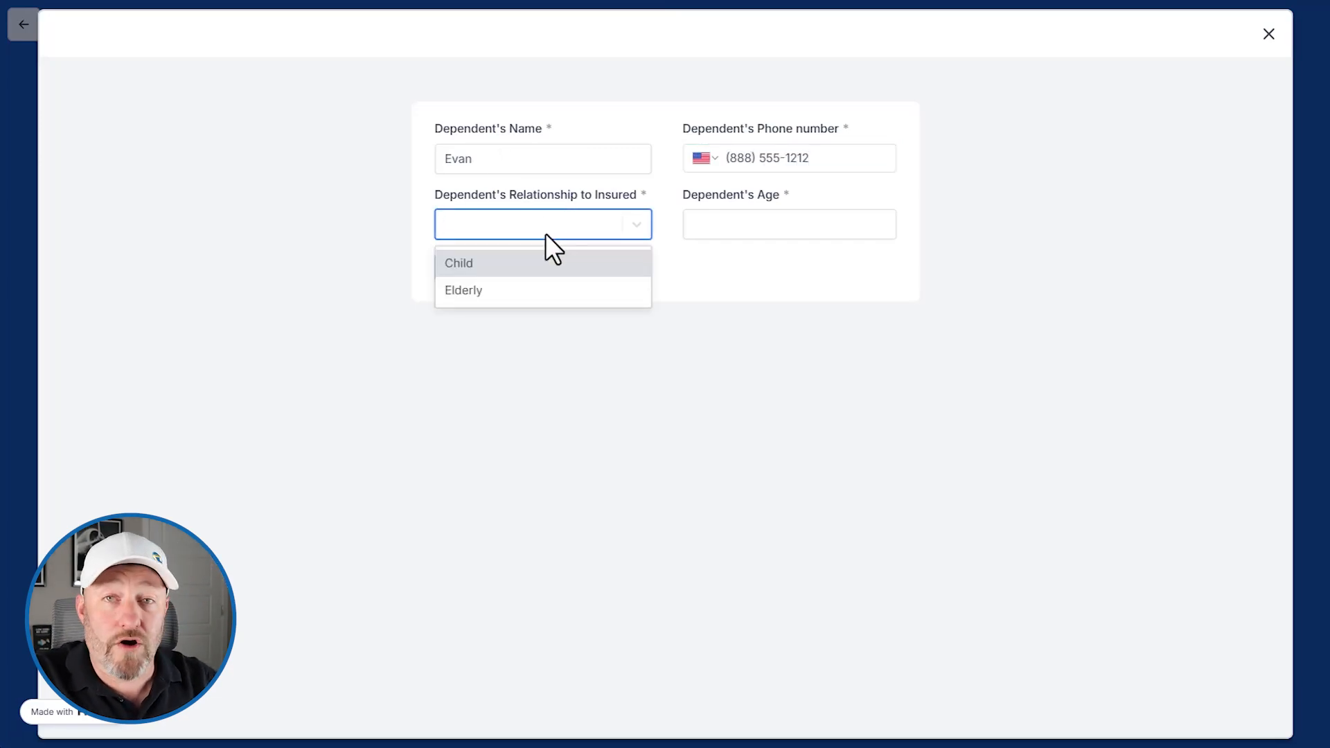
left_click(540, 272)
left_click(735, 224)
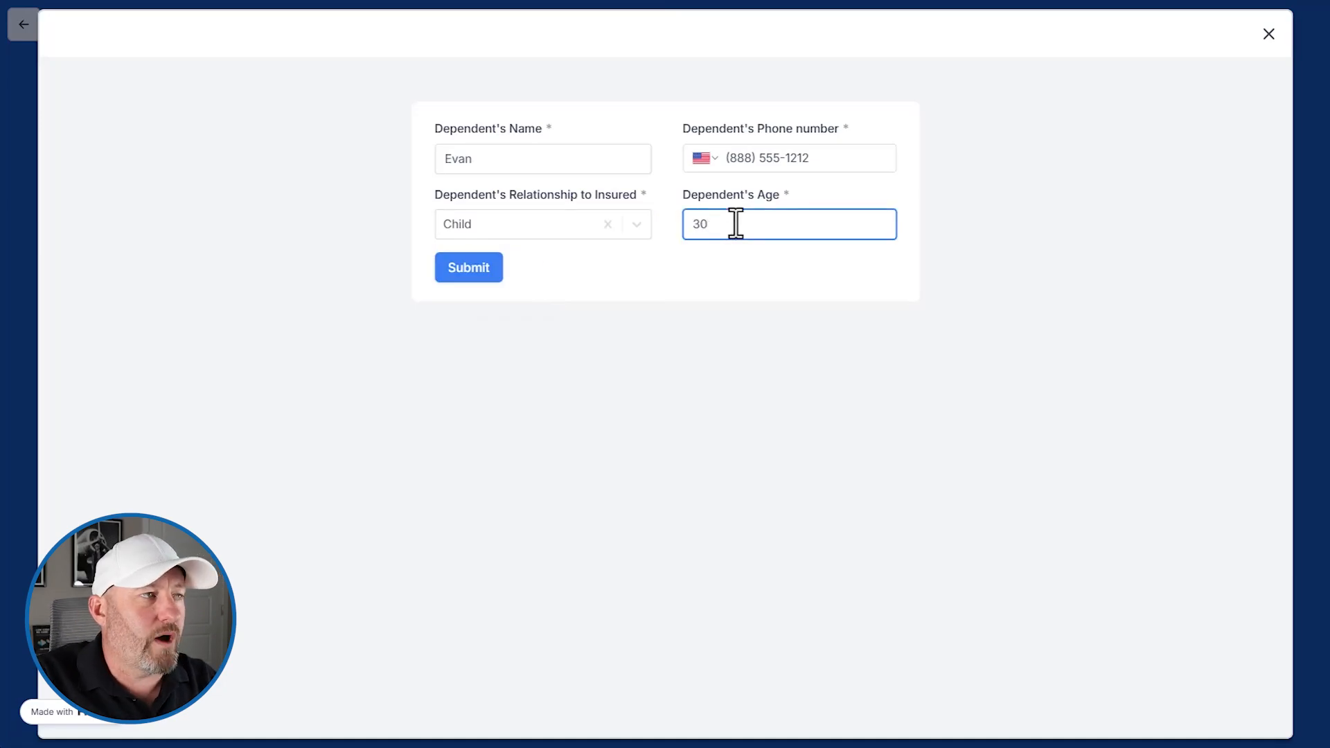
left_click(750, 240)
left_click(482, 273)
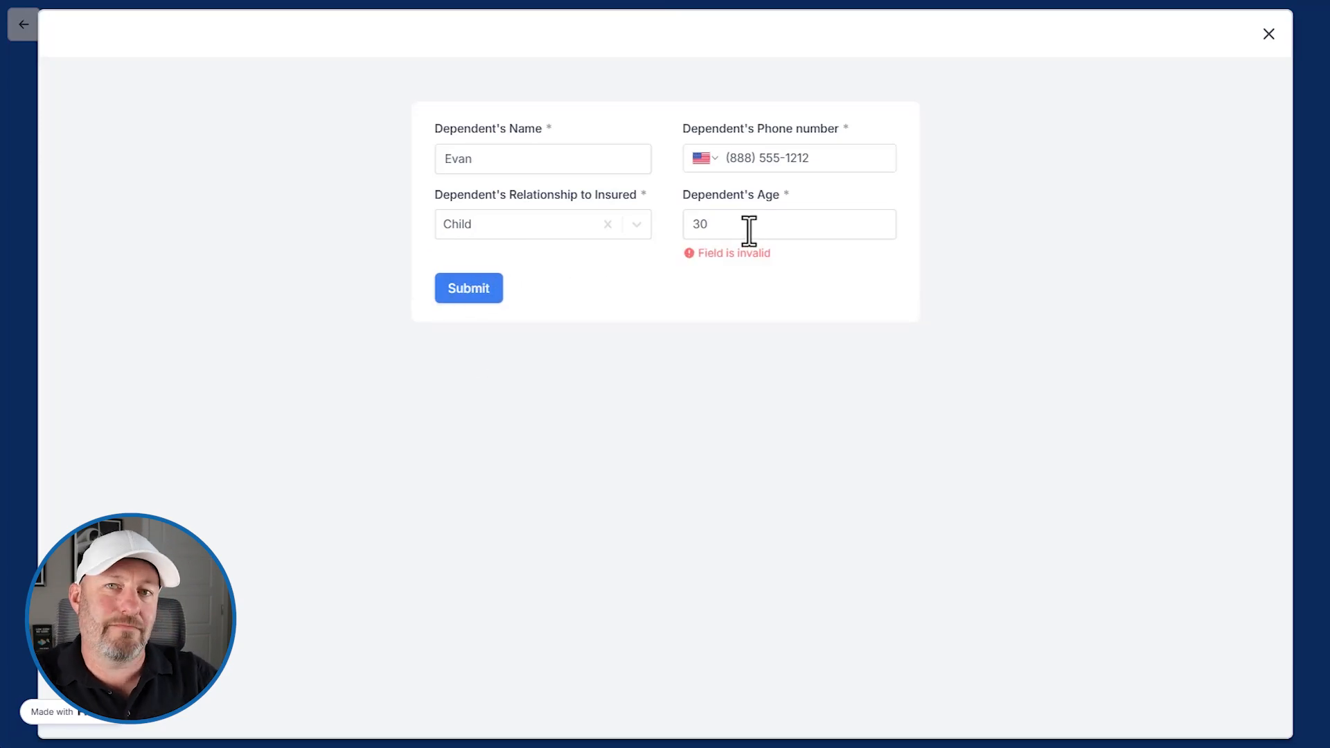
- Set the child dependent's age to 24 and submit the entry
left_click_drag(749, 230, 658, 236)
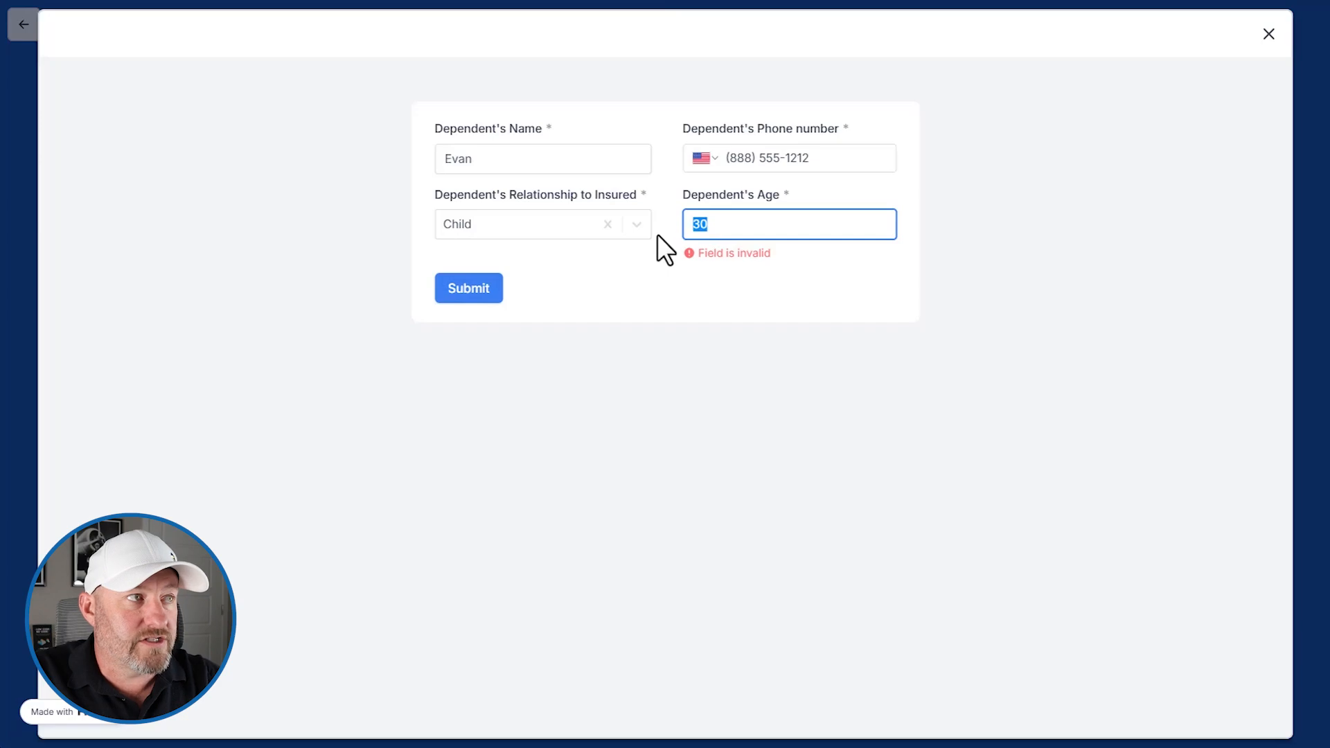
type("18")
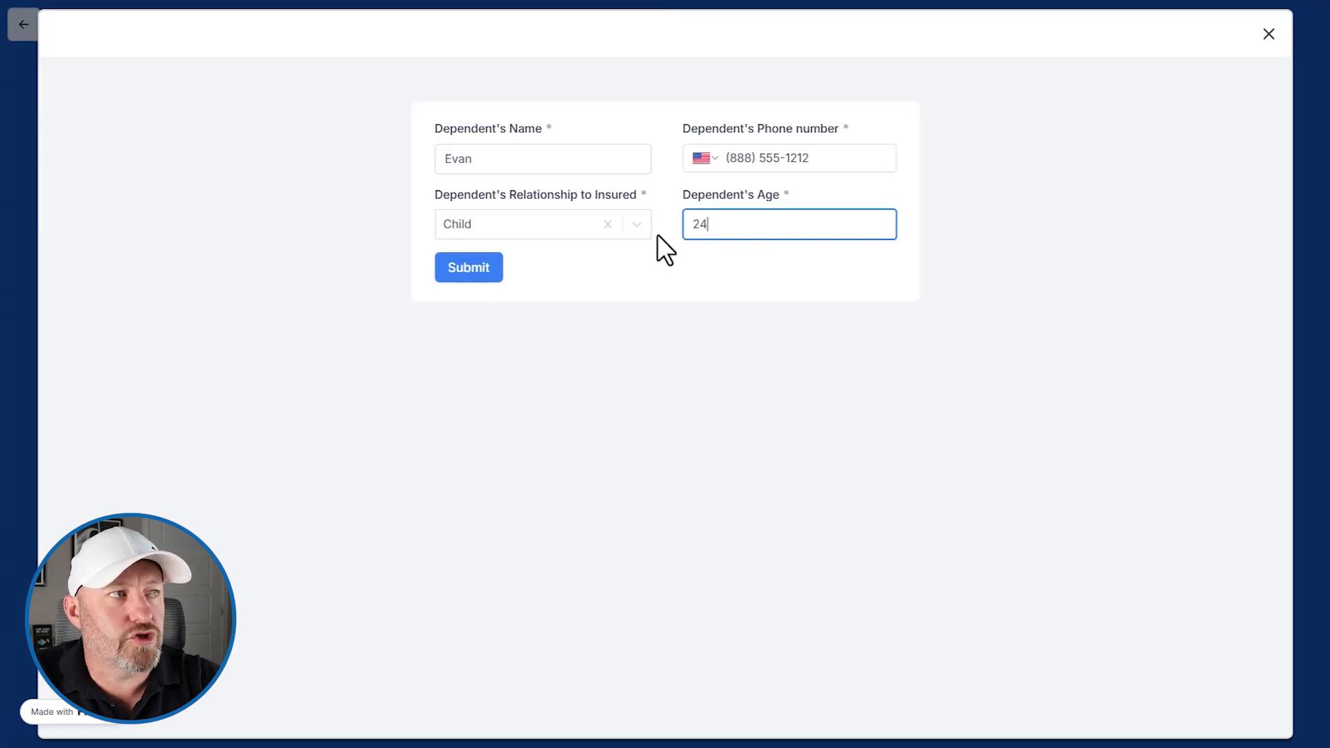
left_click(482, 284)
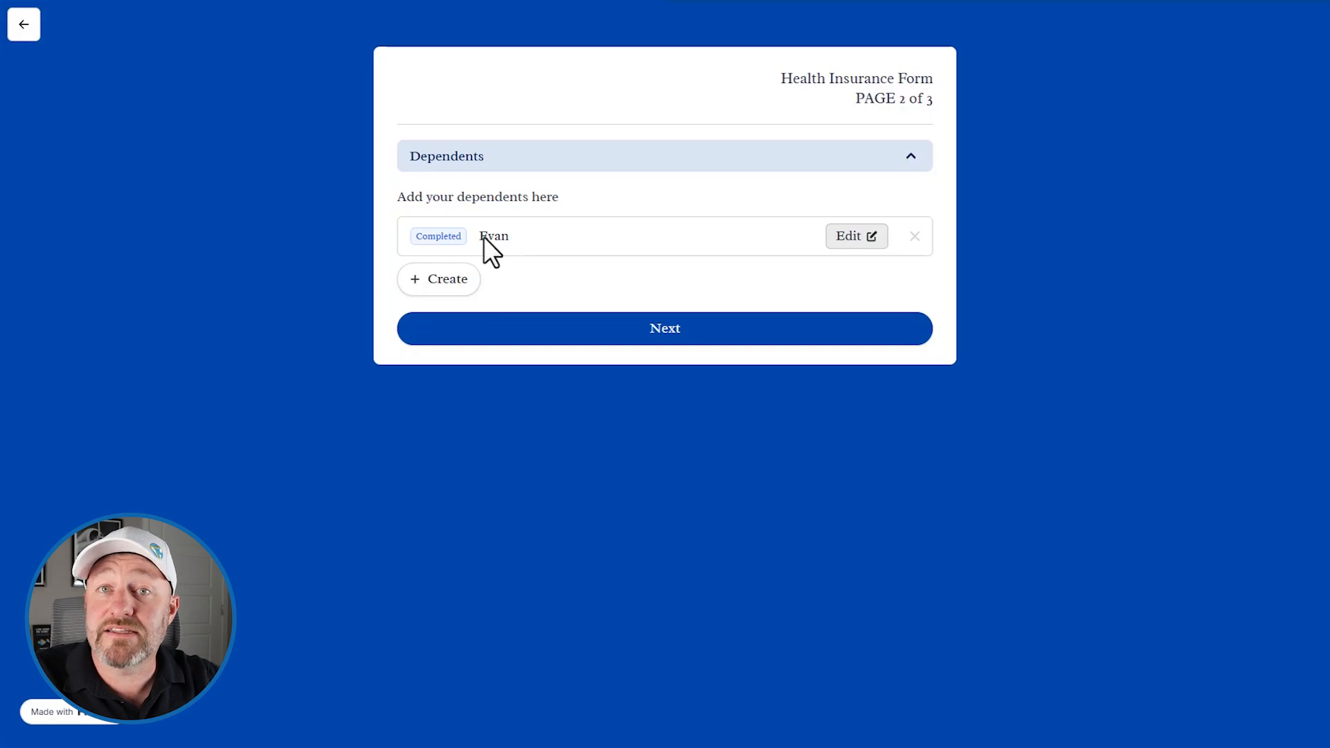
- Create a second dependent entry and enter that dependent's name and phone number
left_click(448, 286)
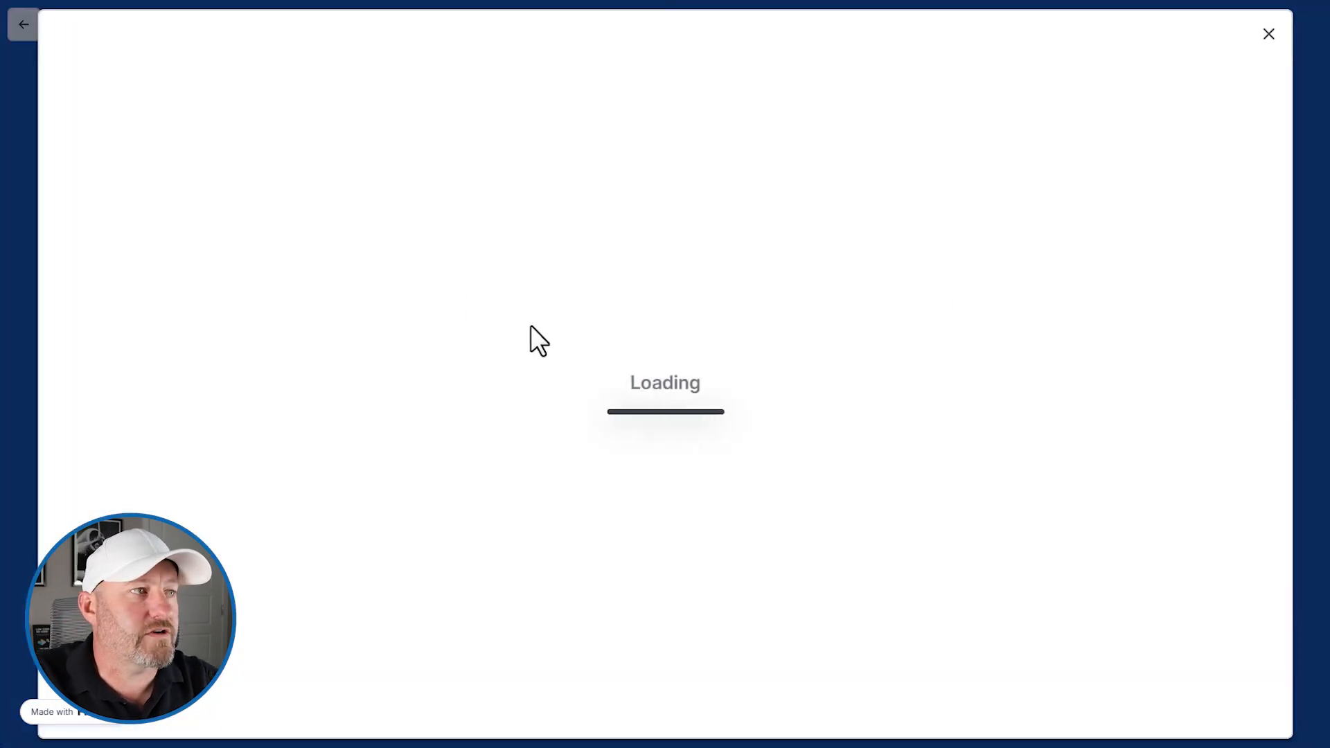
left_click(536, 160)
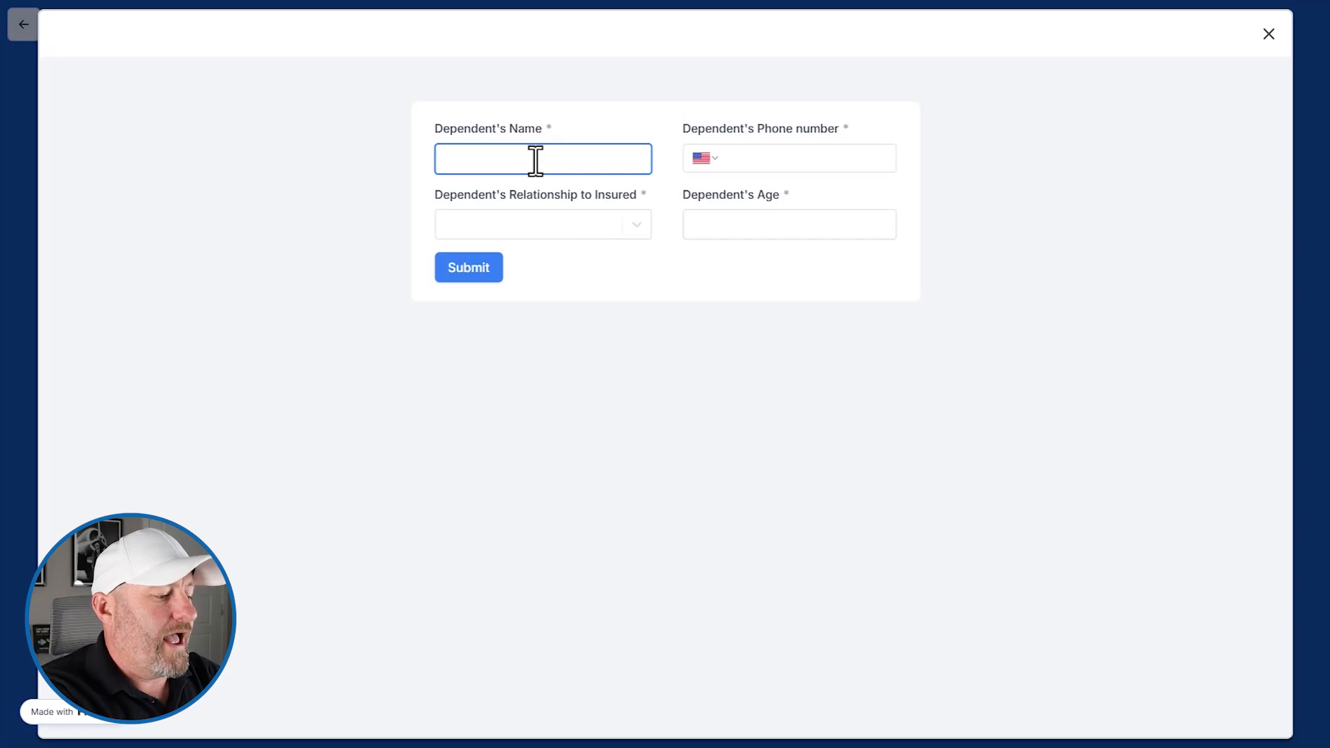
type("Yvette")
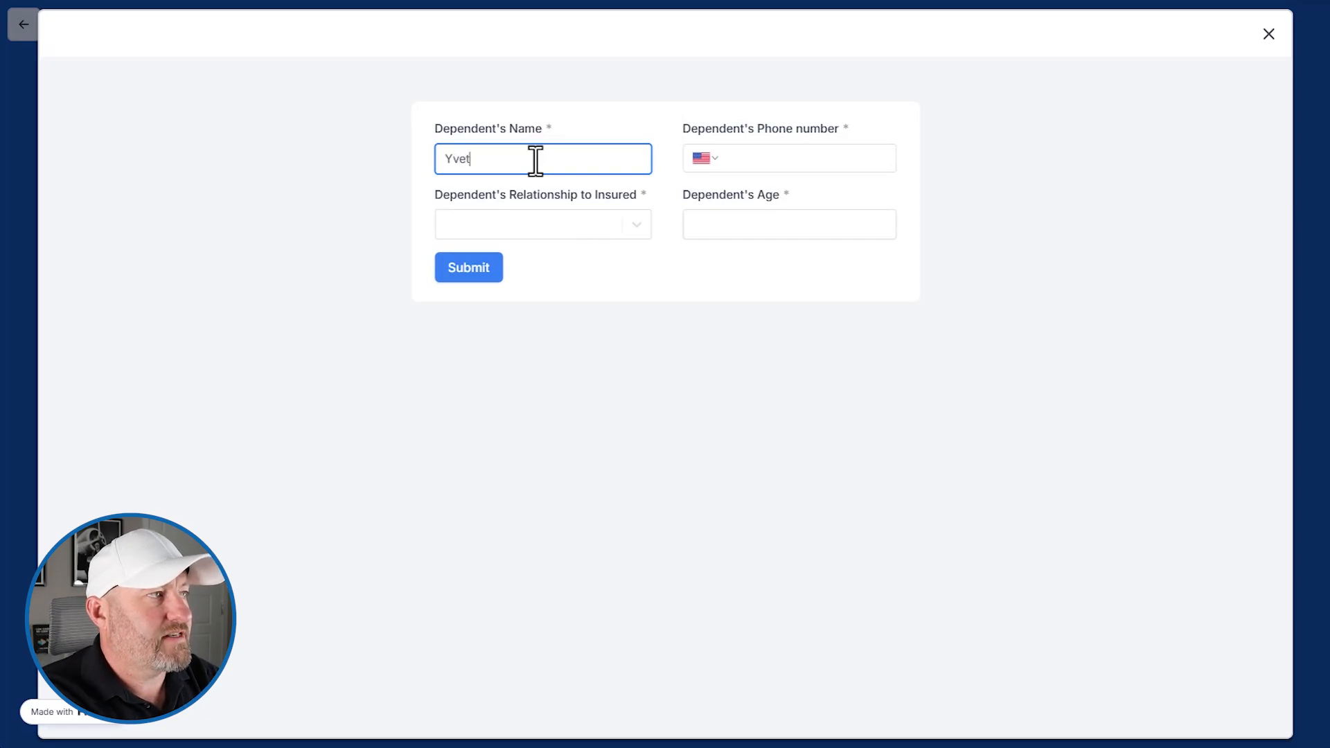
key("Tab")
key("Tab")
type("888 555 12")
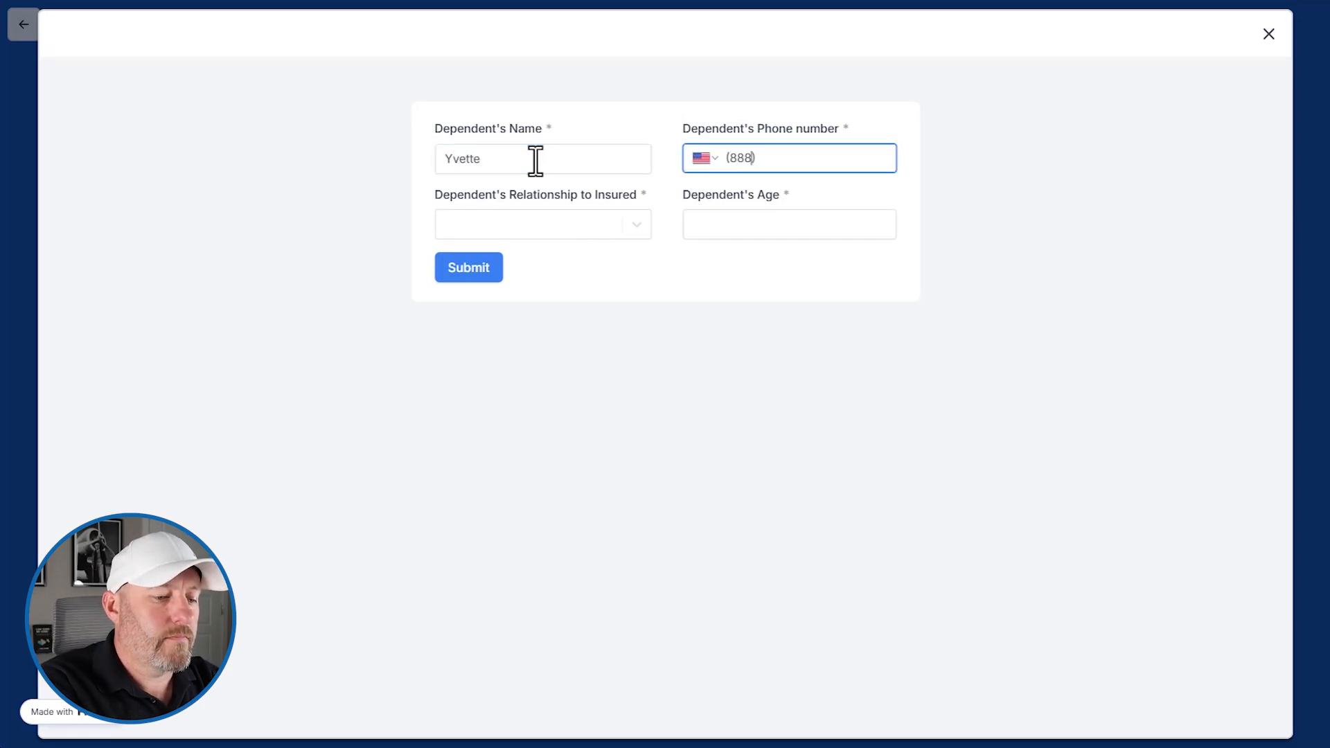
type("13")
key("Tab")
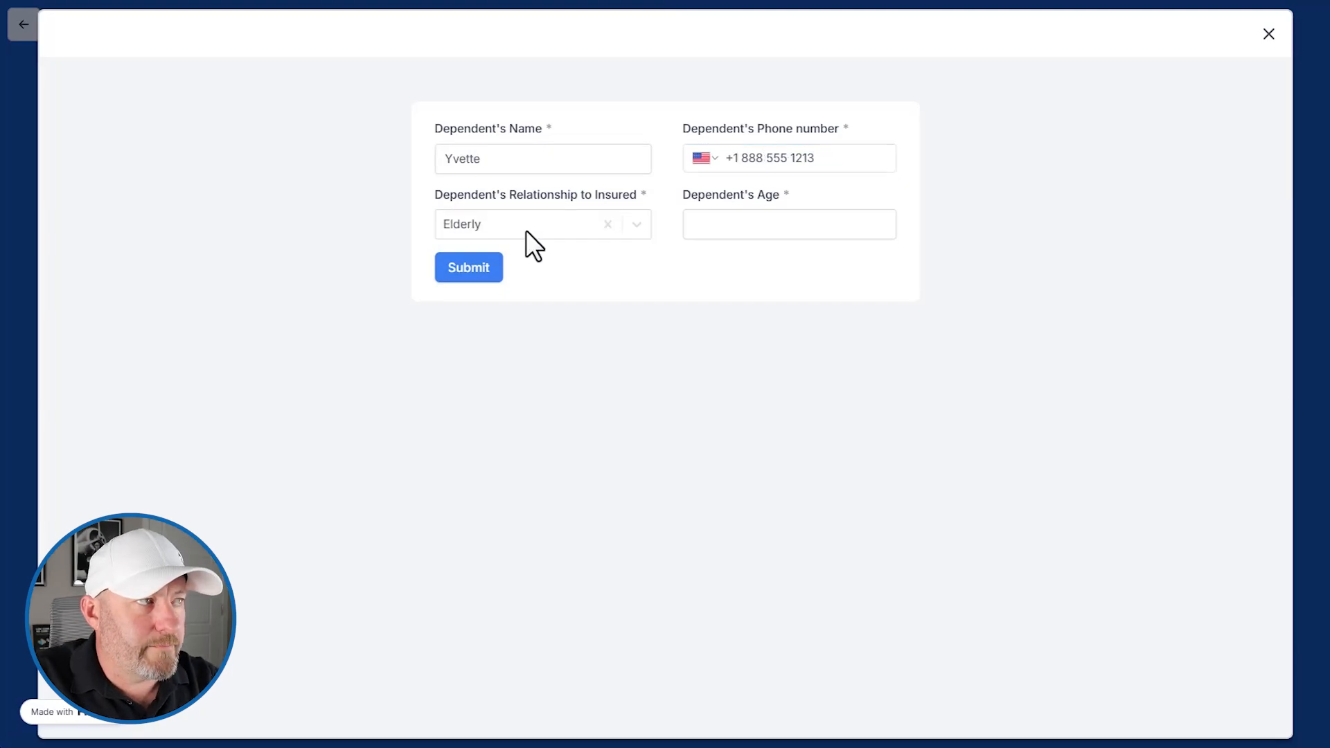
- Choose Elderly as the second dependent's relationship to the insured, enter the age, and submit the entry
left_click(526, 231)
left_click(545, 265)
left_click(696, 231)
type("5")
left_click(447, 272)
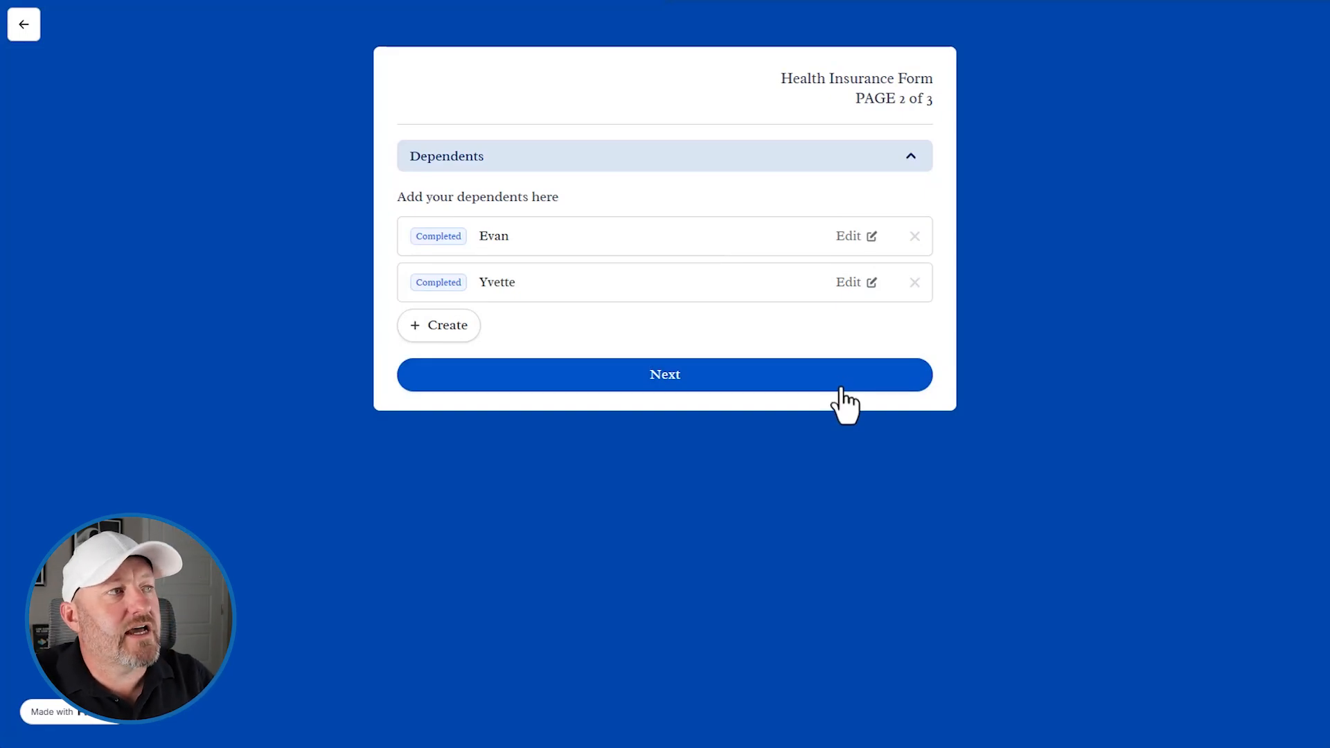
- Continue to page 3 of the form and add a hand-drawn policyholder's signature to the declaration
left_click(651, 381)
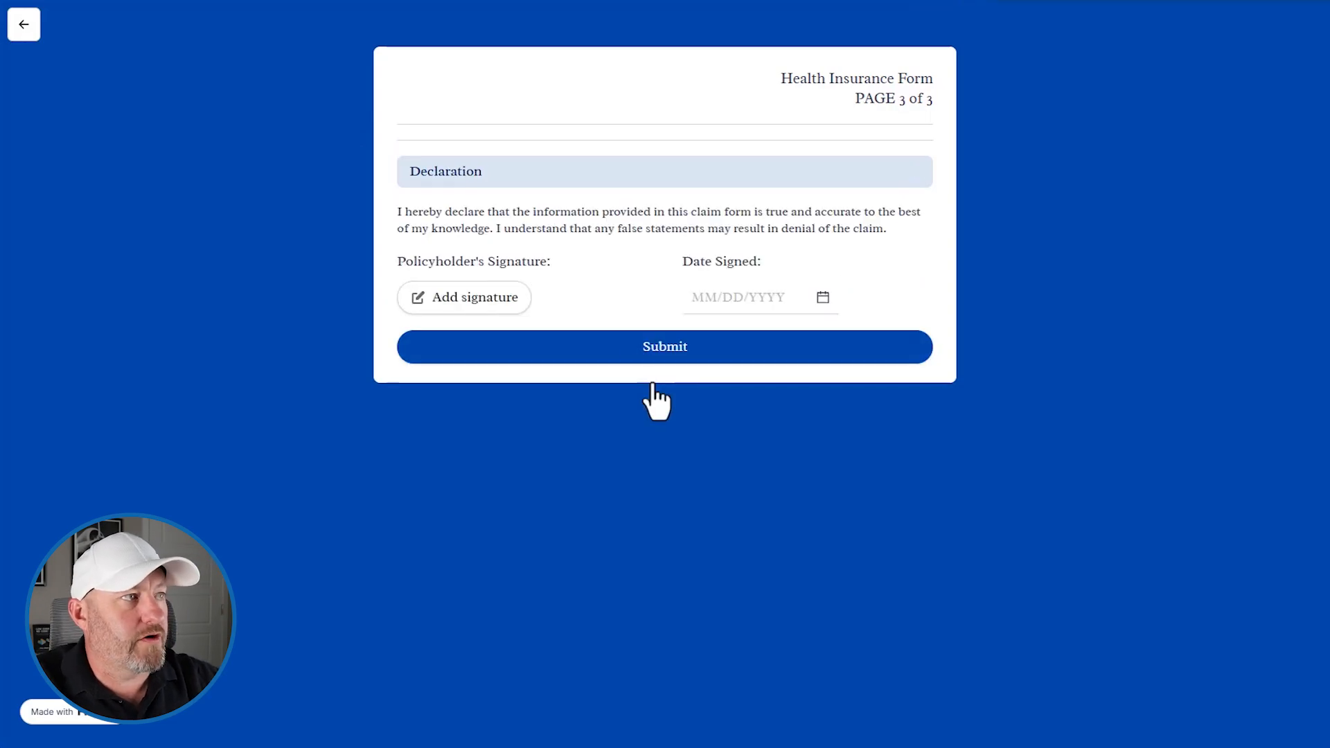
left_click(450, 298)
mouse_move(550, 212)
left_mouse_down()
mouse_move(638, 174)
mouse_move(838, 199)
mouse_move(852, 179)
left_mouse_up()
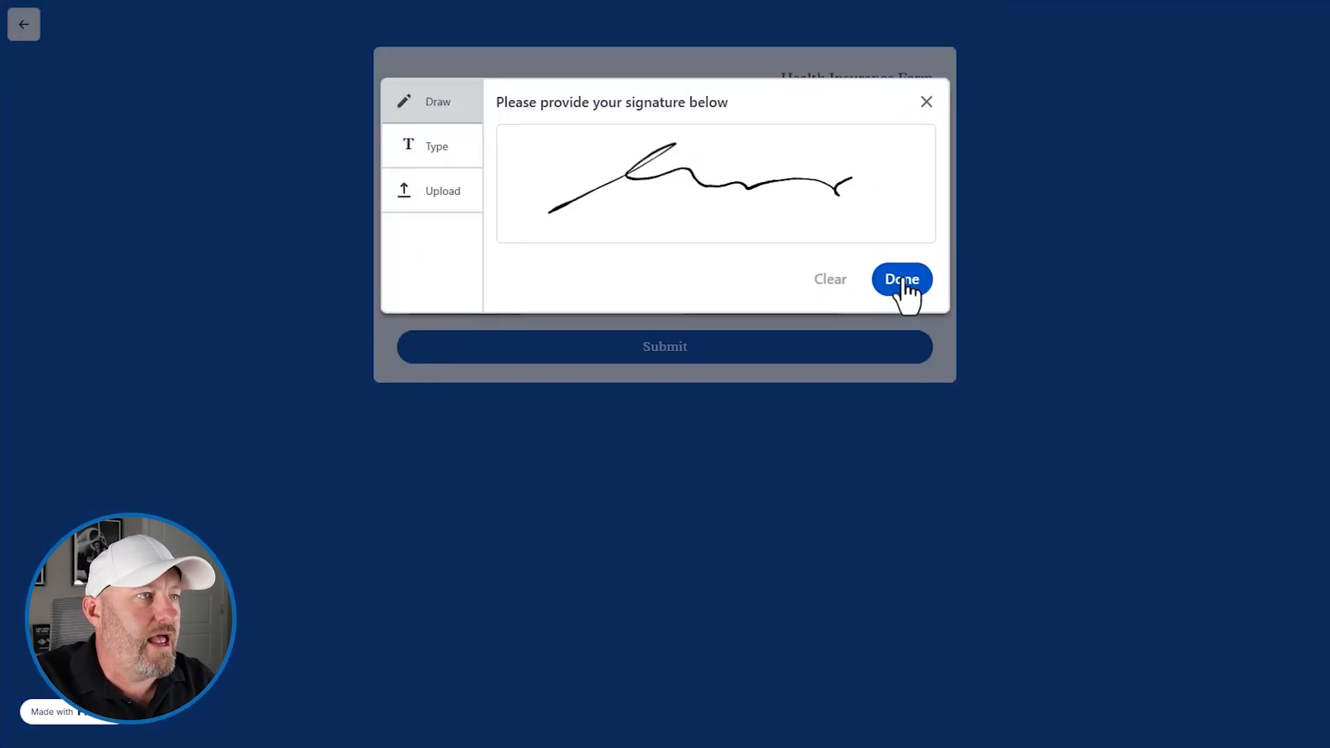
left_click(902, 279)
- Set the declaration's signing date to 04/24/2025 and submit the health insurance form
left_click(738, 297)
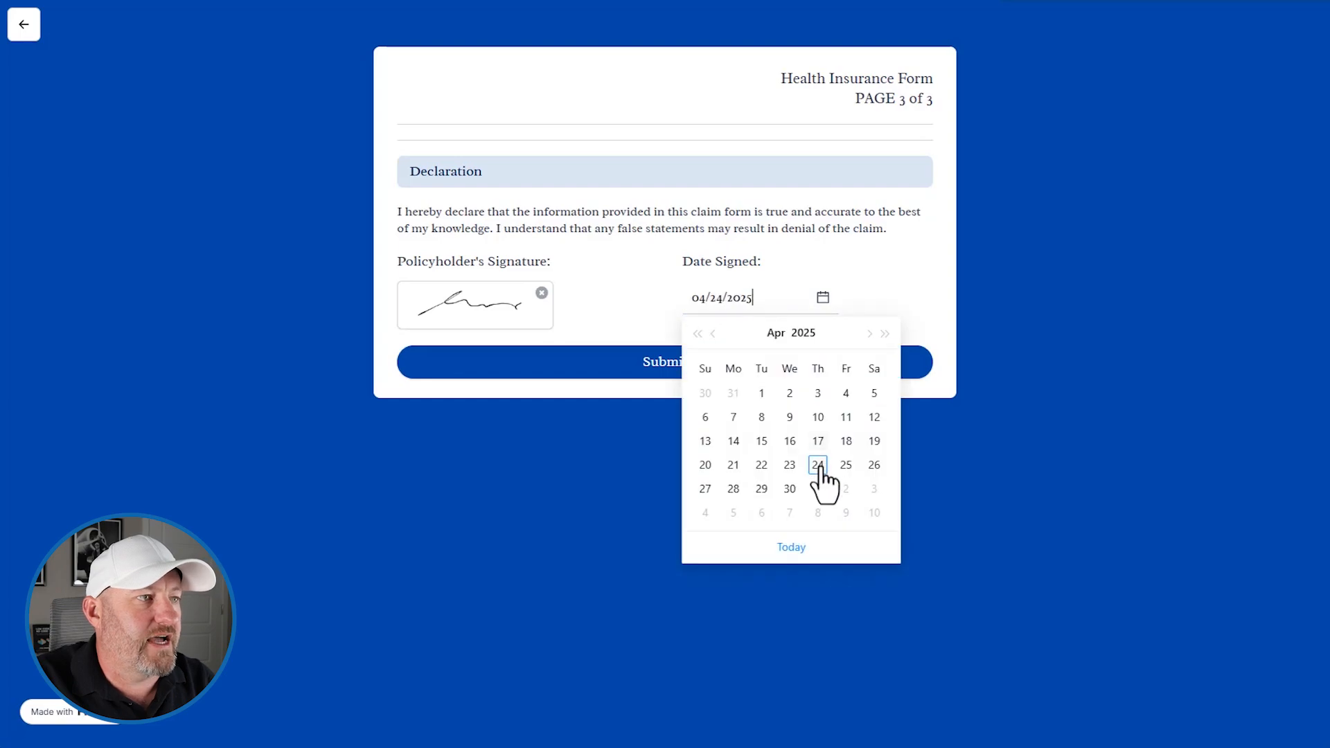
left_click(820, 468)
left_click(662, 365)
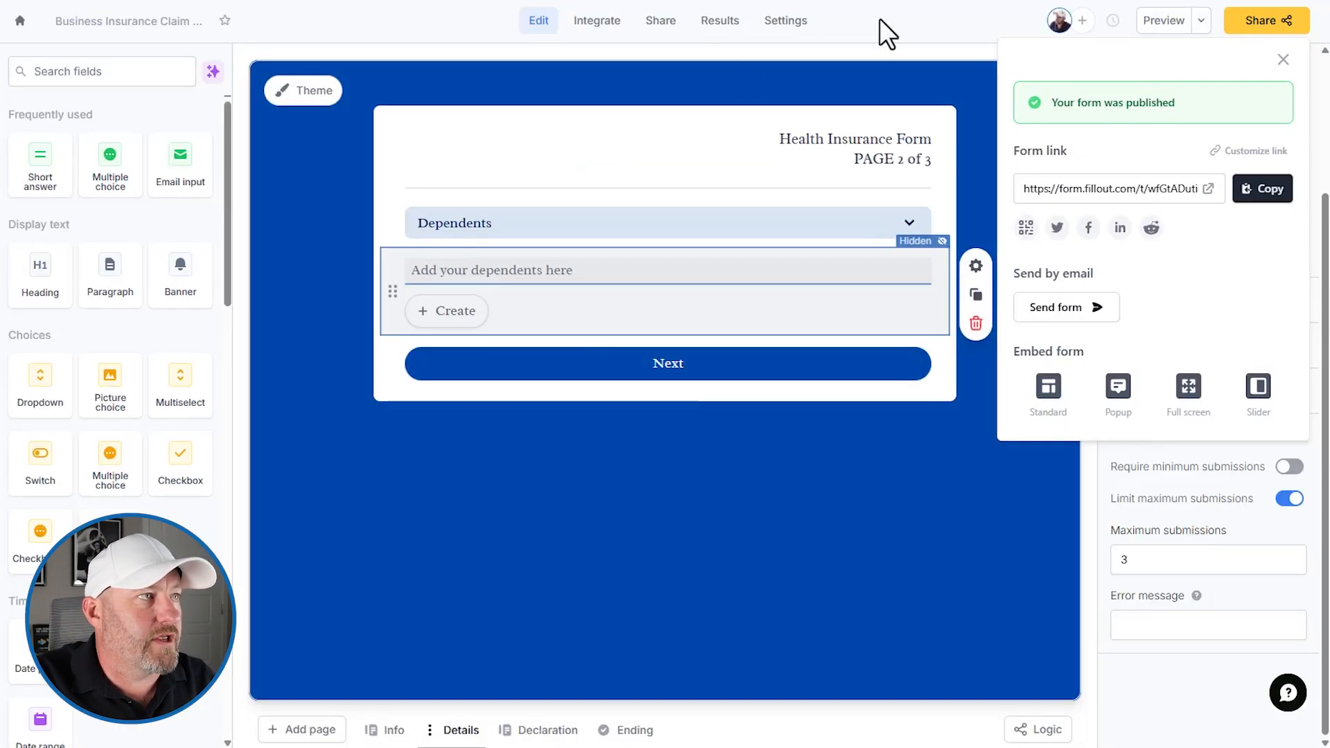
- Back in the form editor, examine the form's available integrations and its workflow templates
left_click(879, 18)
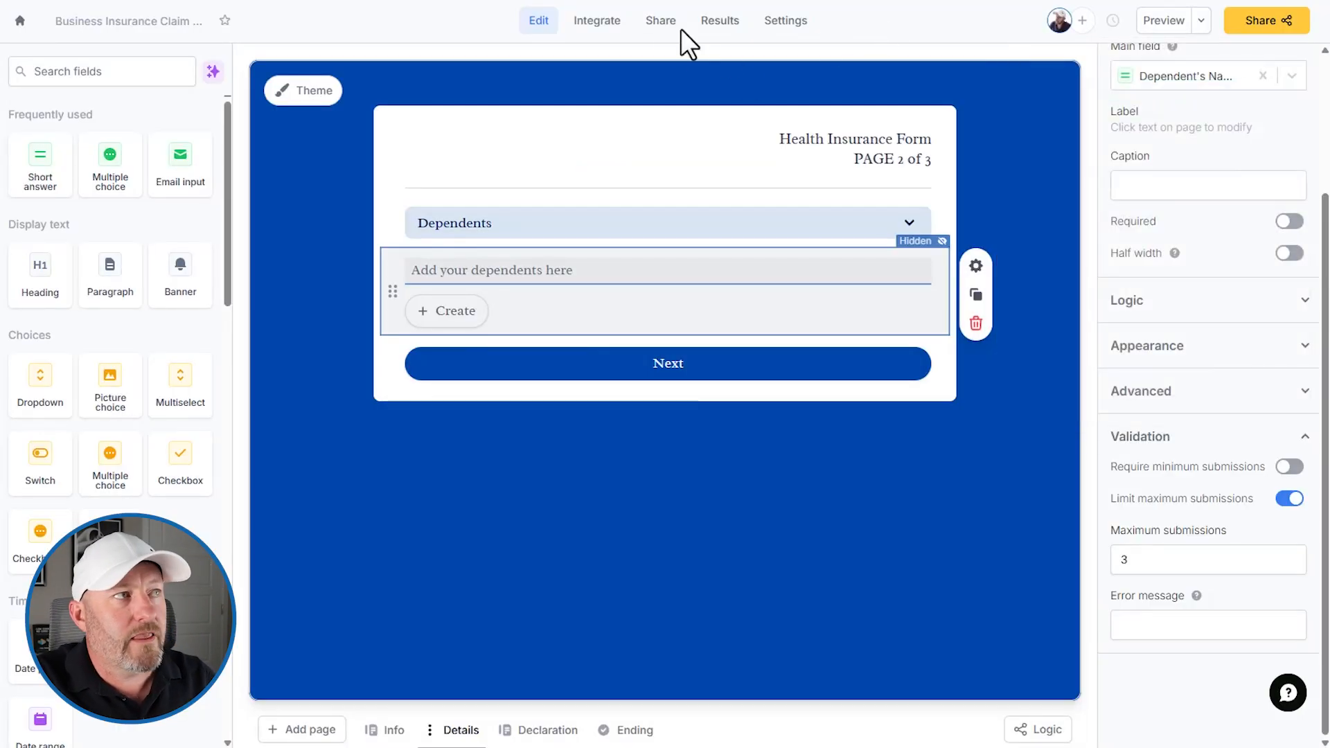
left_click(598, 27)
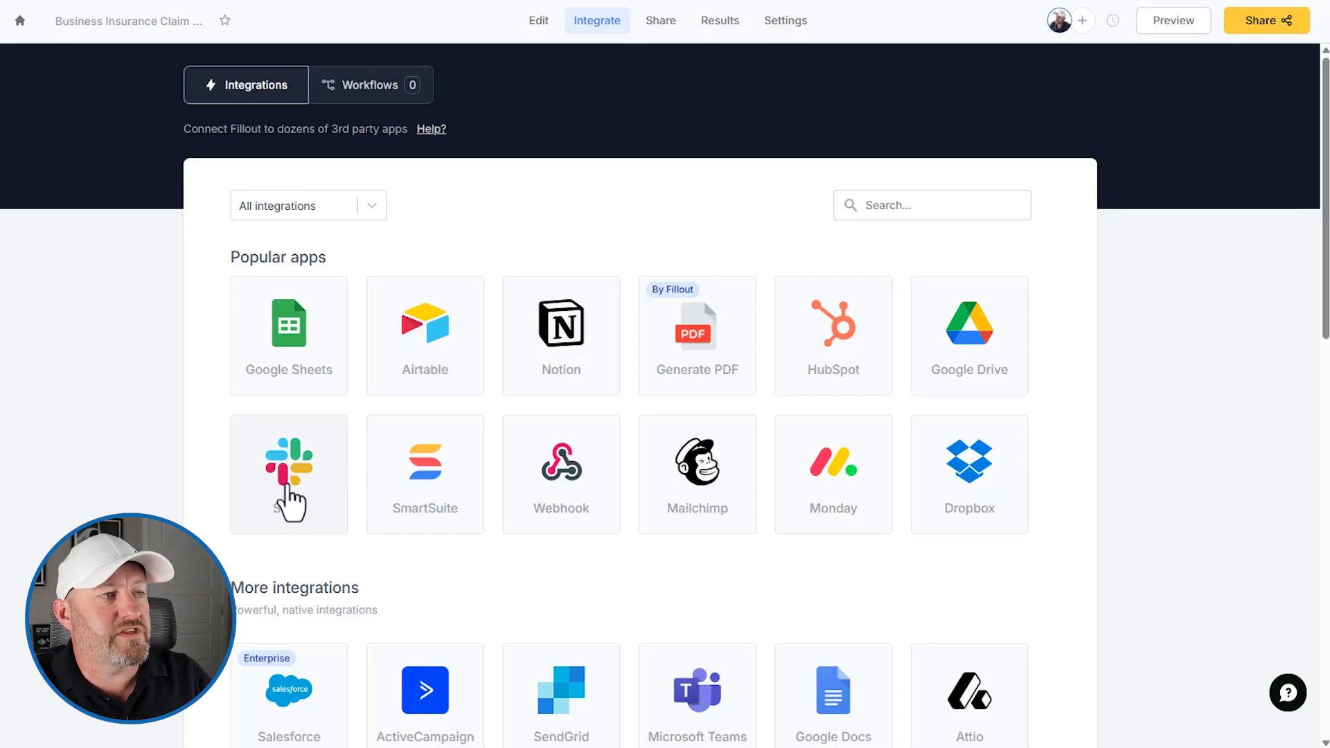
left_click(385, 95)
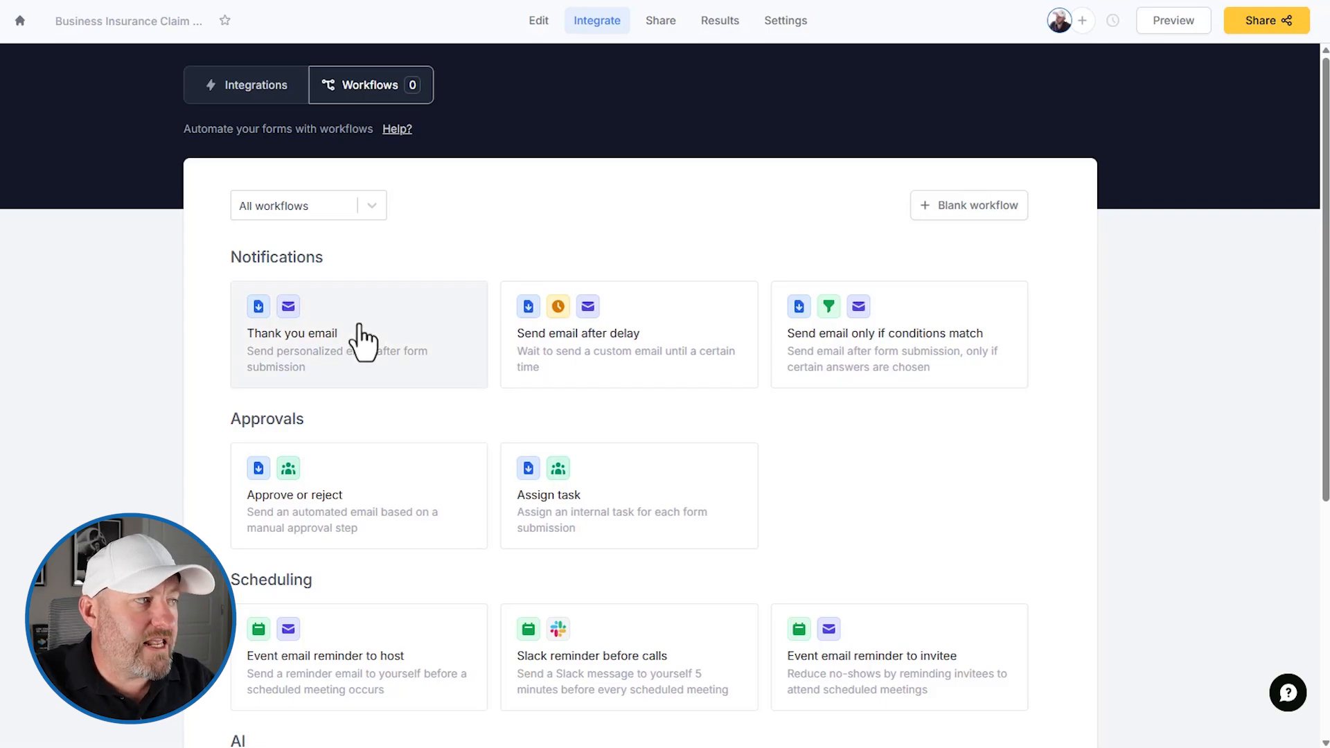
scroll(374, 363, "down", 2)
scroll(777, 504, "down", 3)
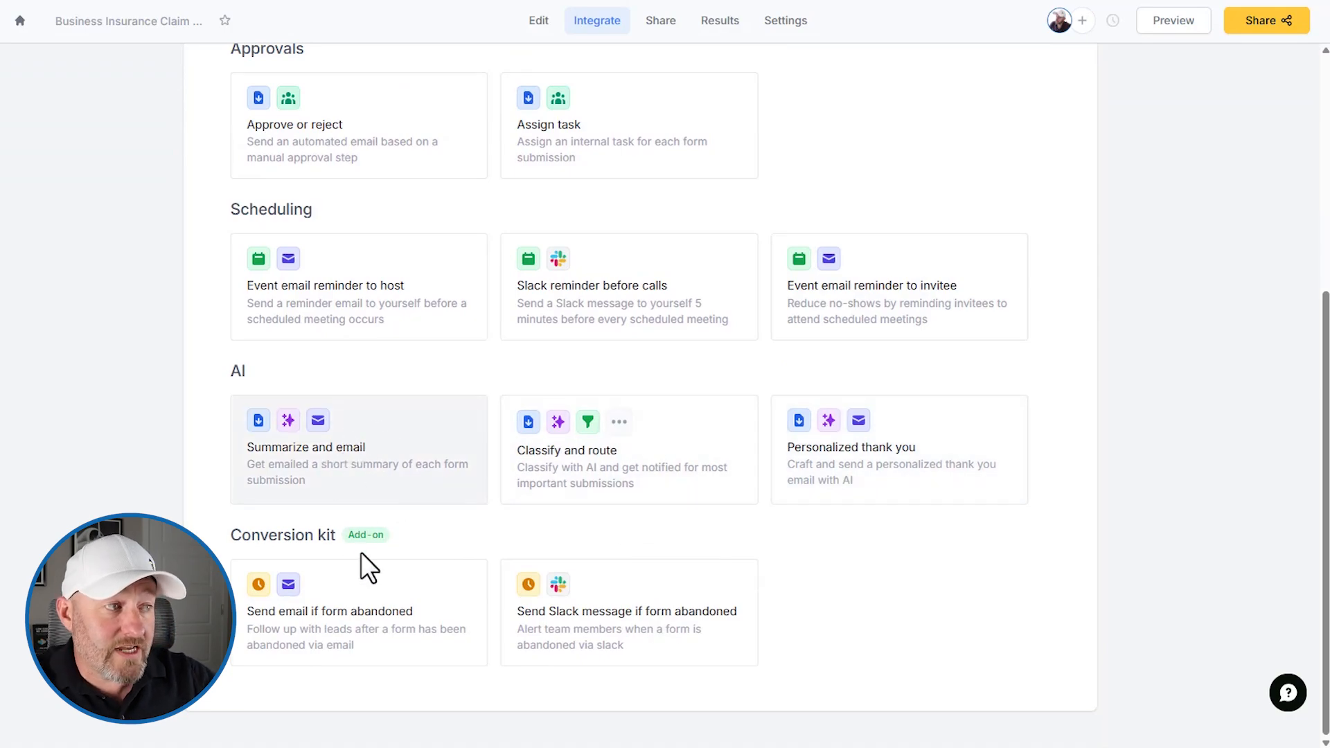
scroll(623, 632, "up", 5)
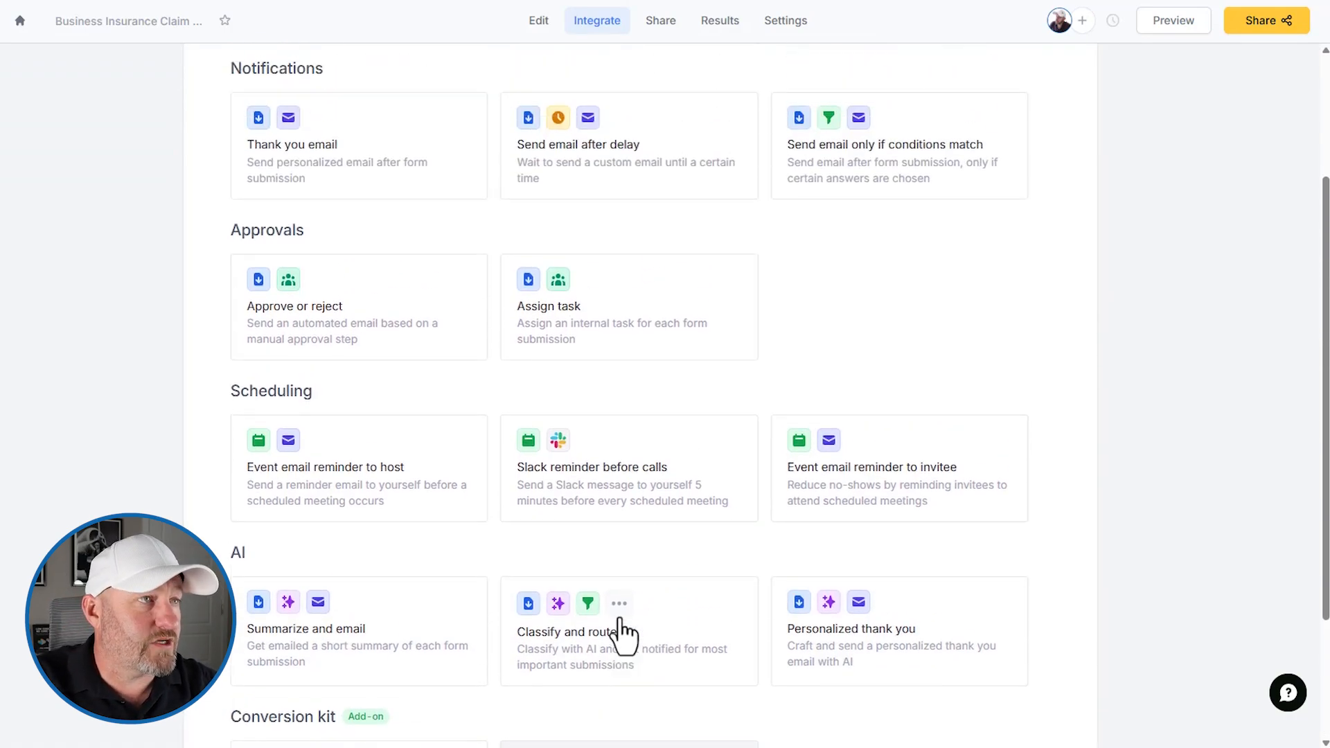
- Examine the actions available after a Form submitted trigger in a blank workflow, and discard that workflow
left_click(999, 212)
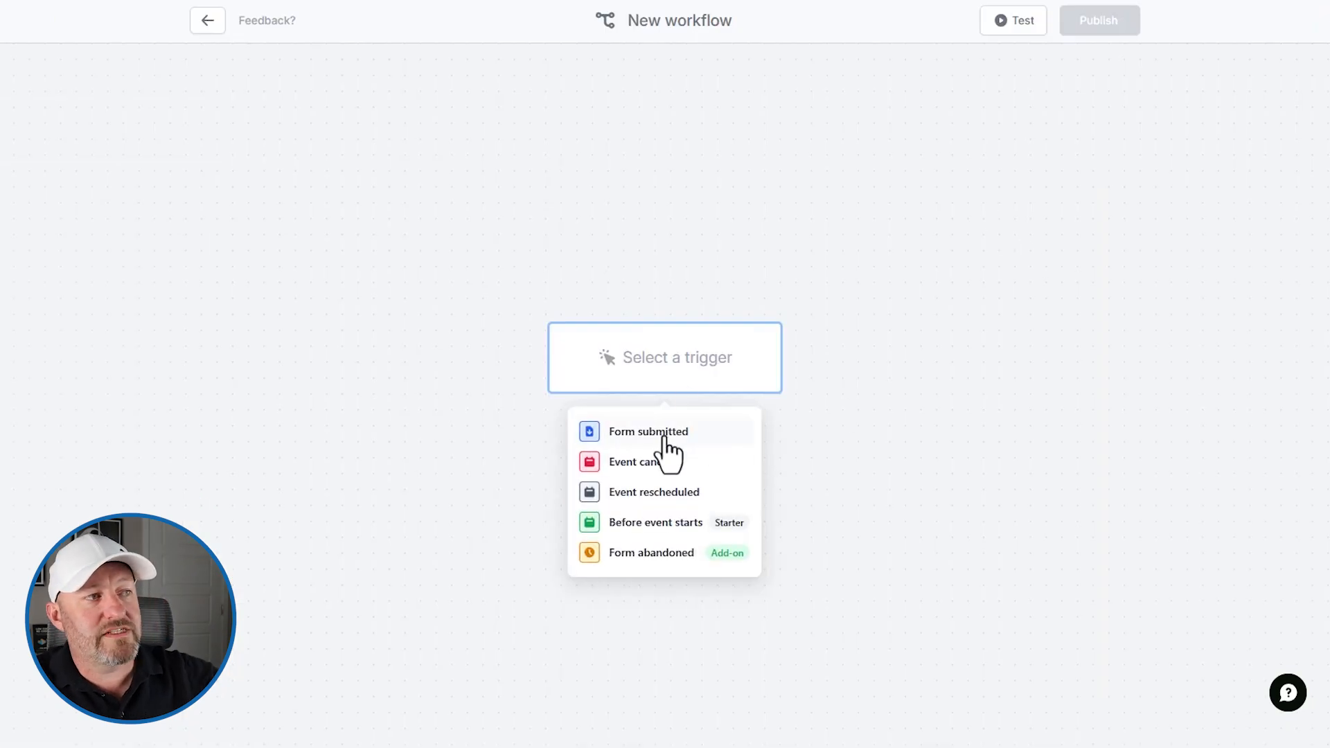
left_click(663, 441)
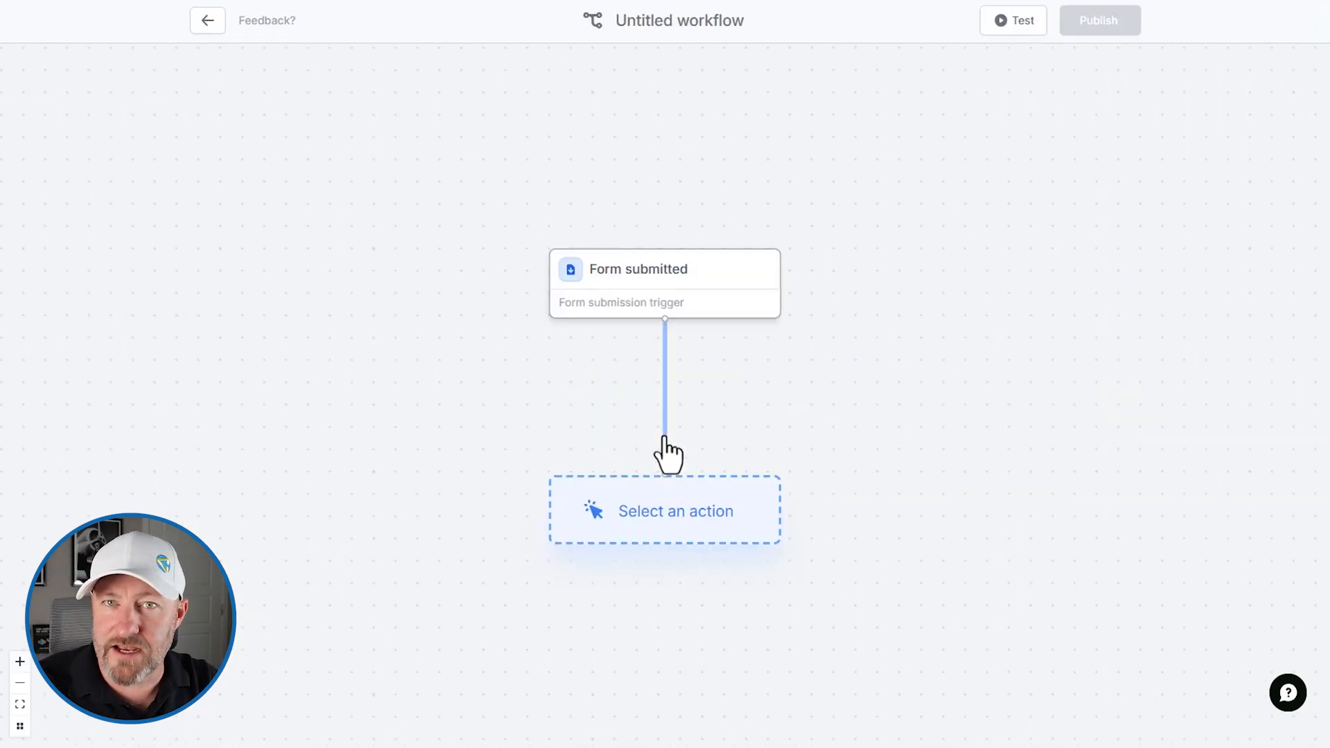
left_click(660, 518)
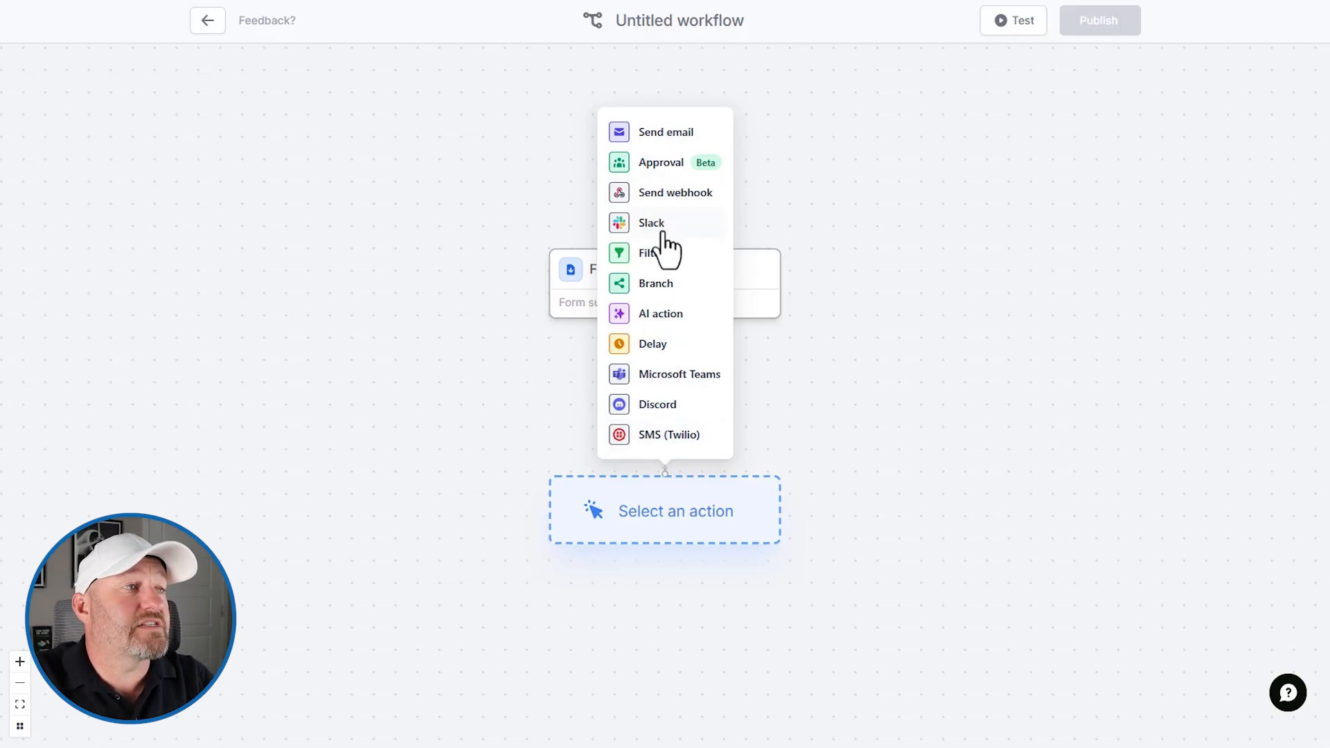
left_click(829, 178)
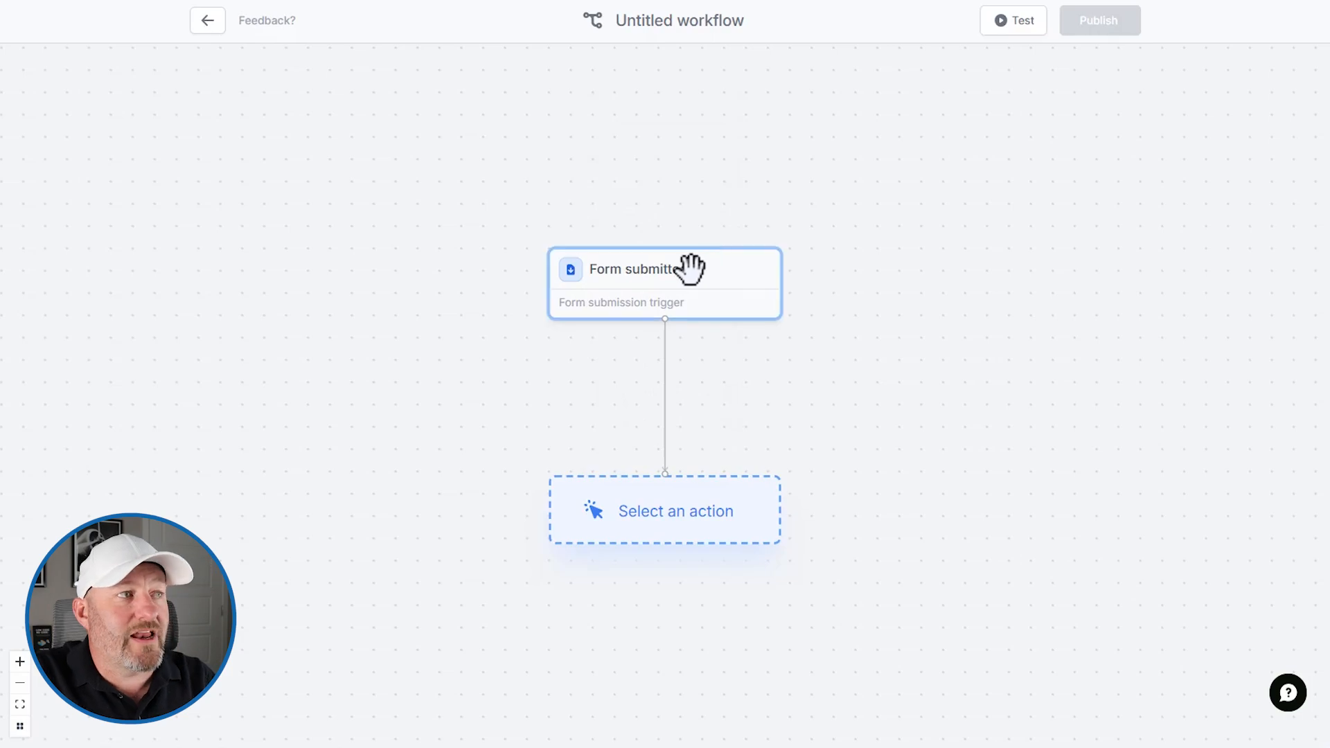
left_click(208, 29)
left_click(971, 365)
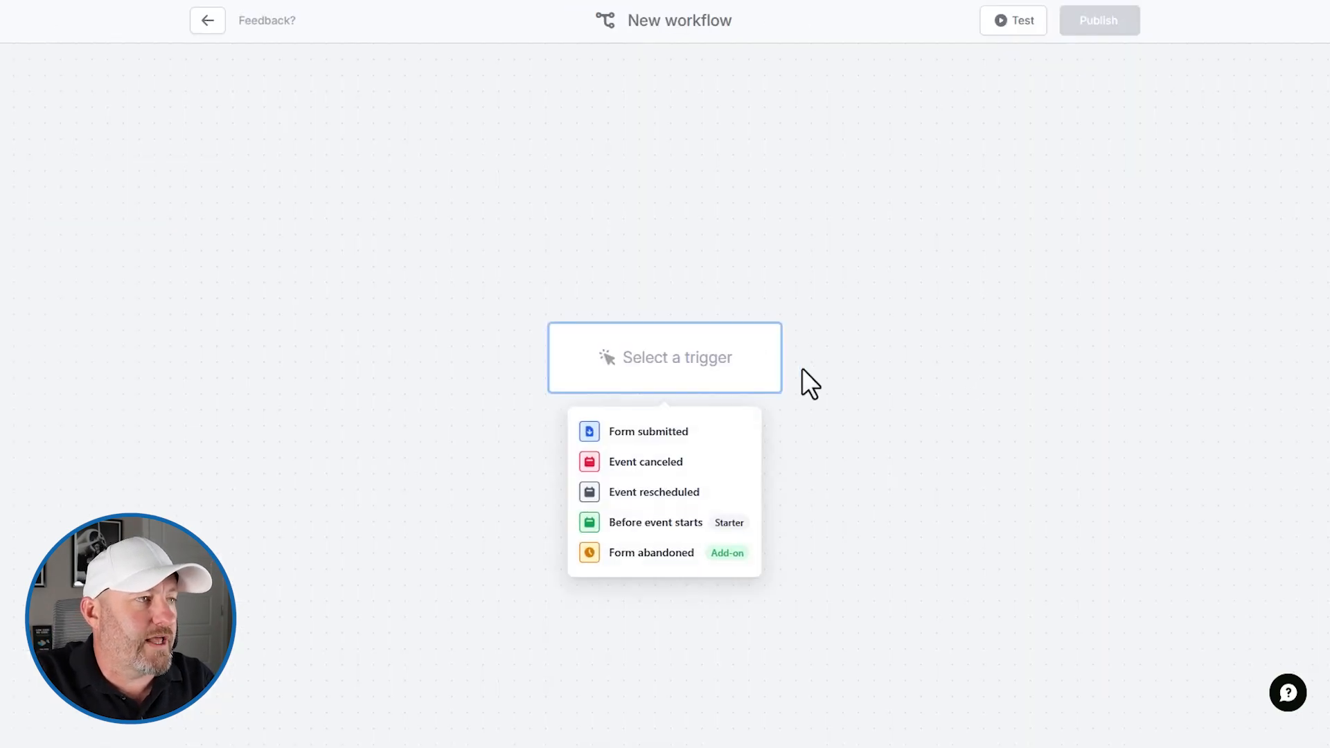